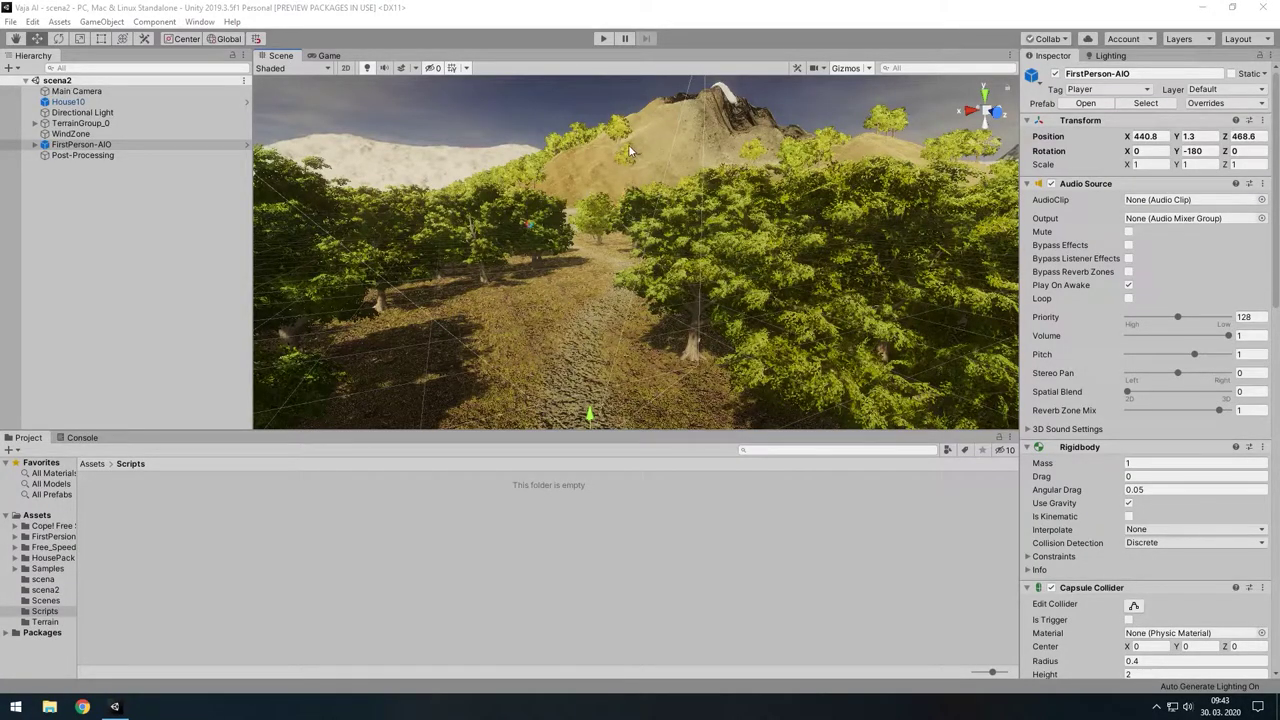
- Play-test the scene, walking the FirstPerson-AIO player forward toward the trees
middle_click_drag(617, 193, 542, 317)
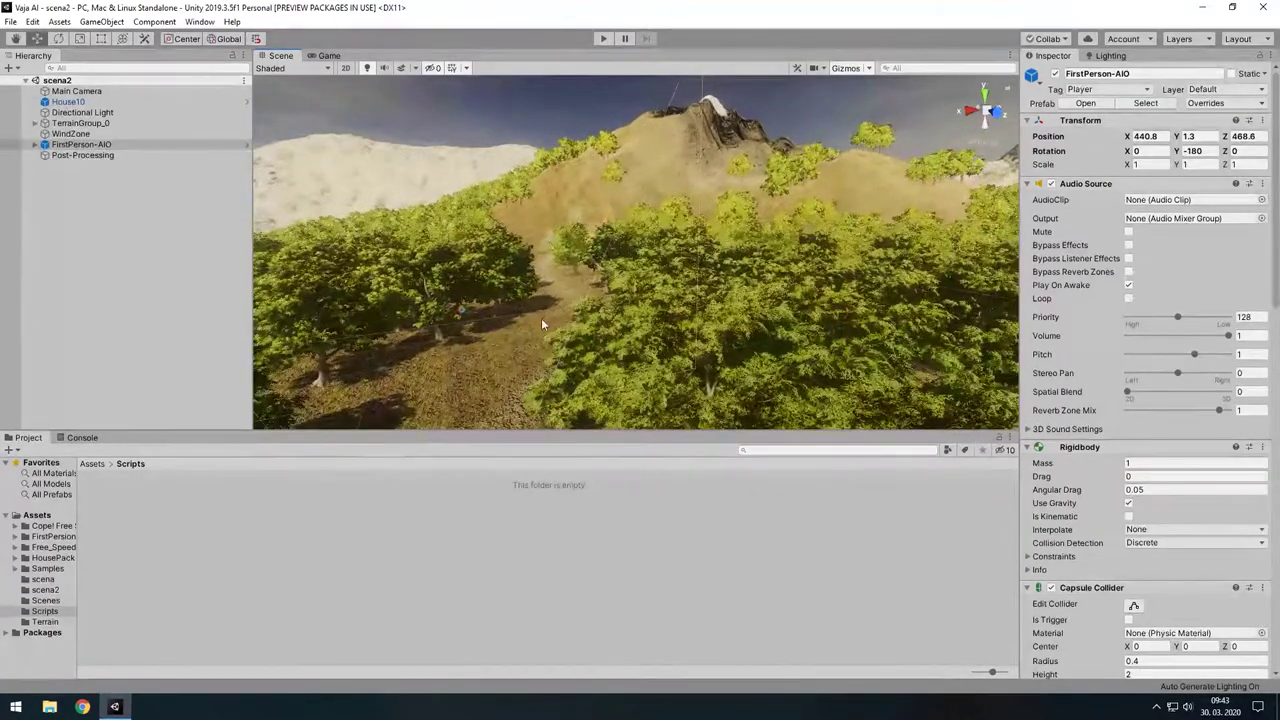
key("f")
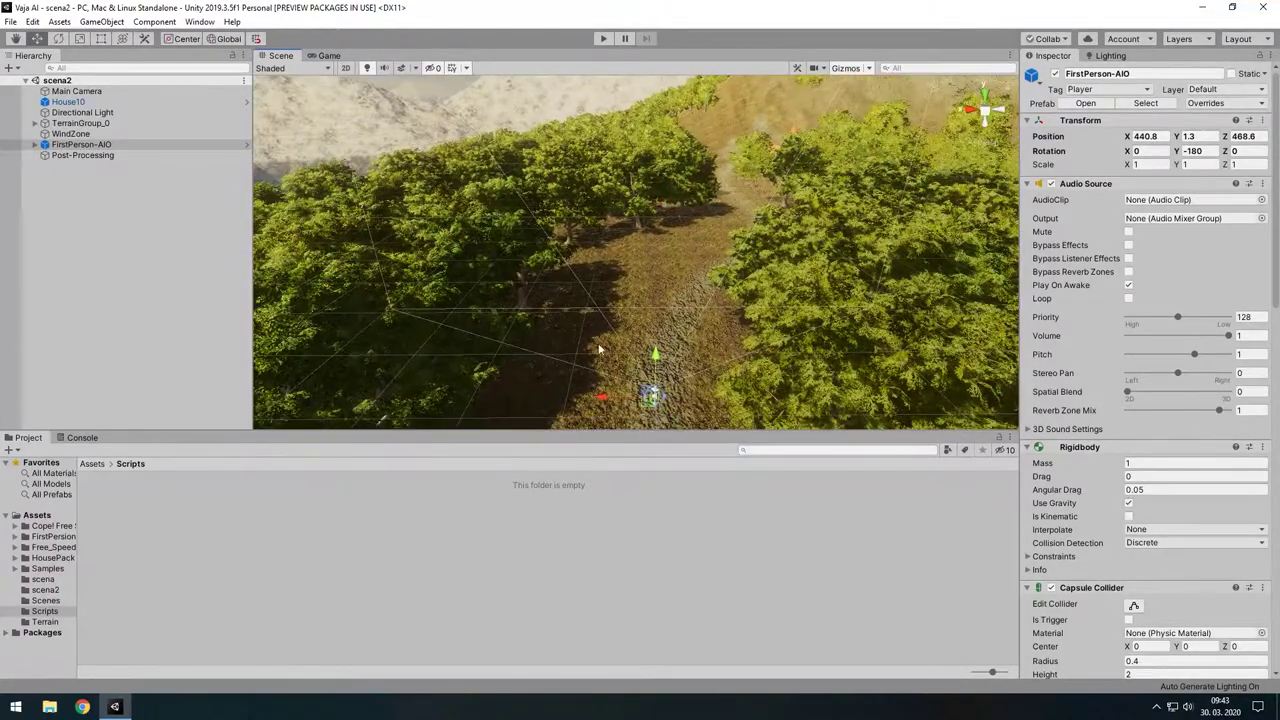
left_click(604, 38)
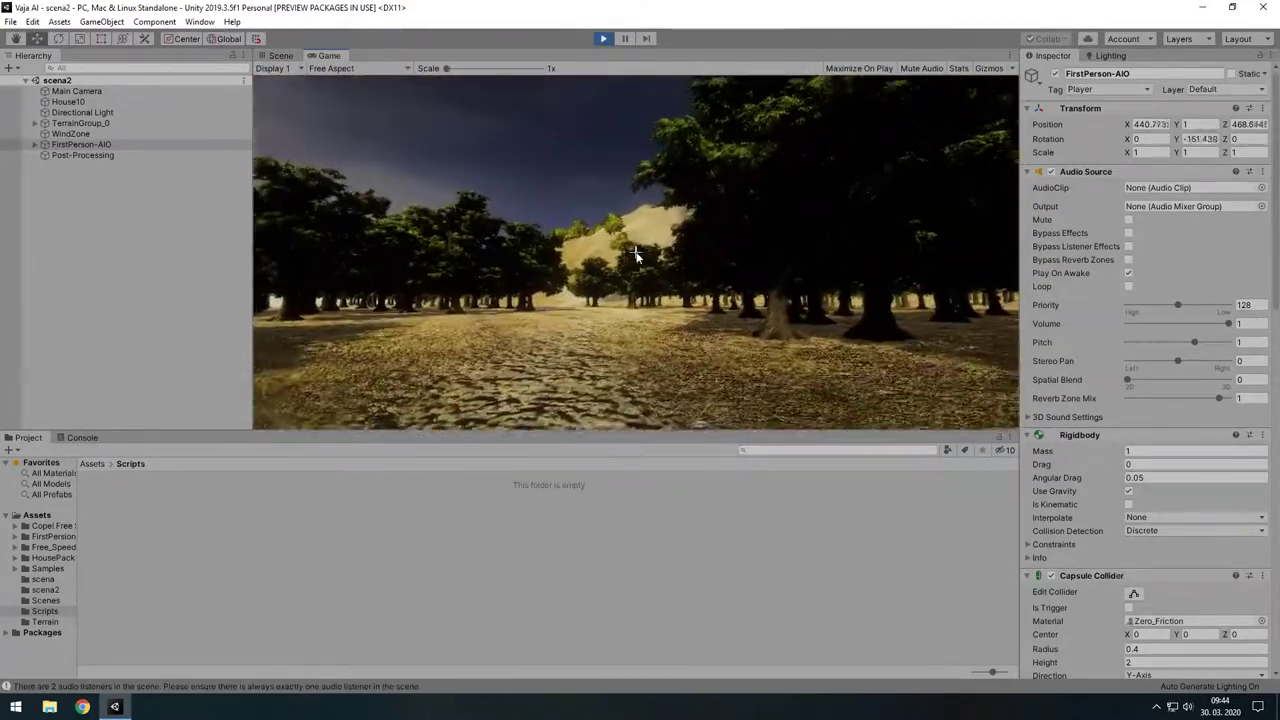
key("w")
key("w")
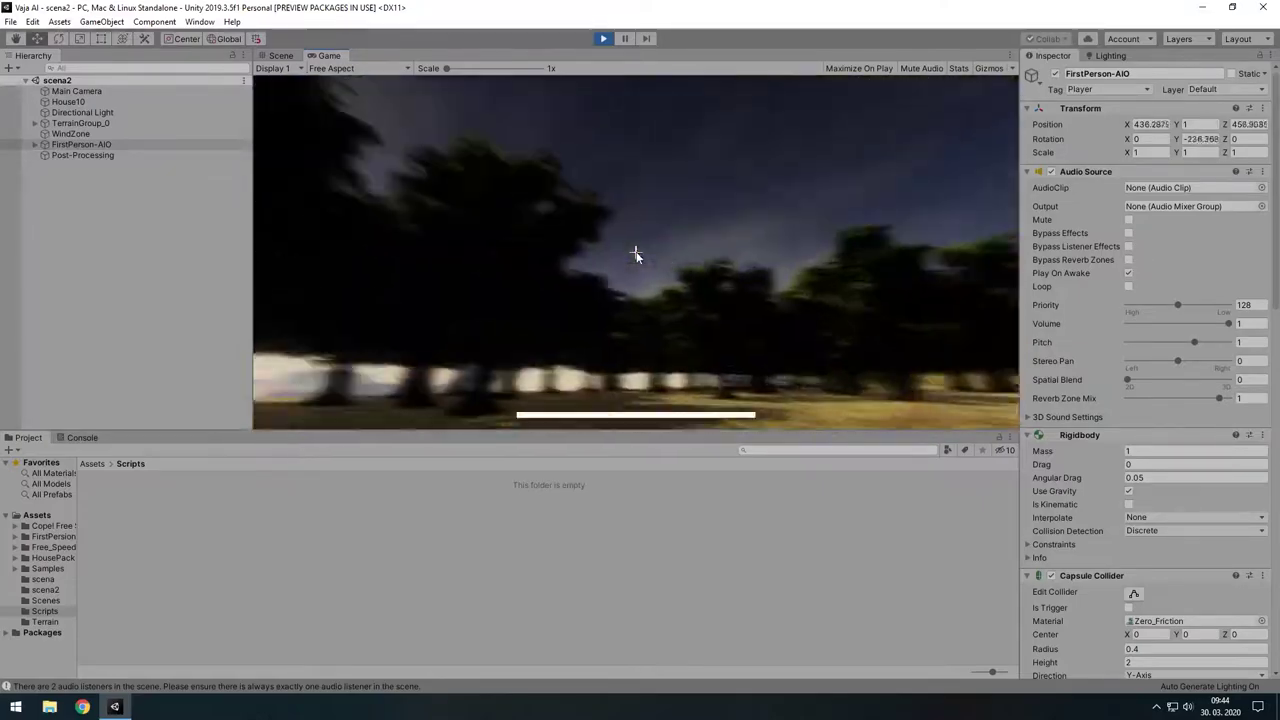
key("w")
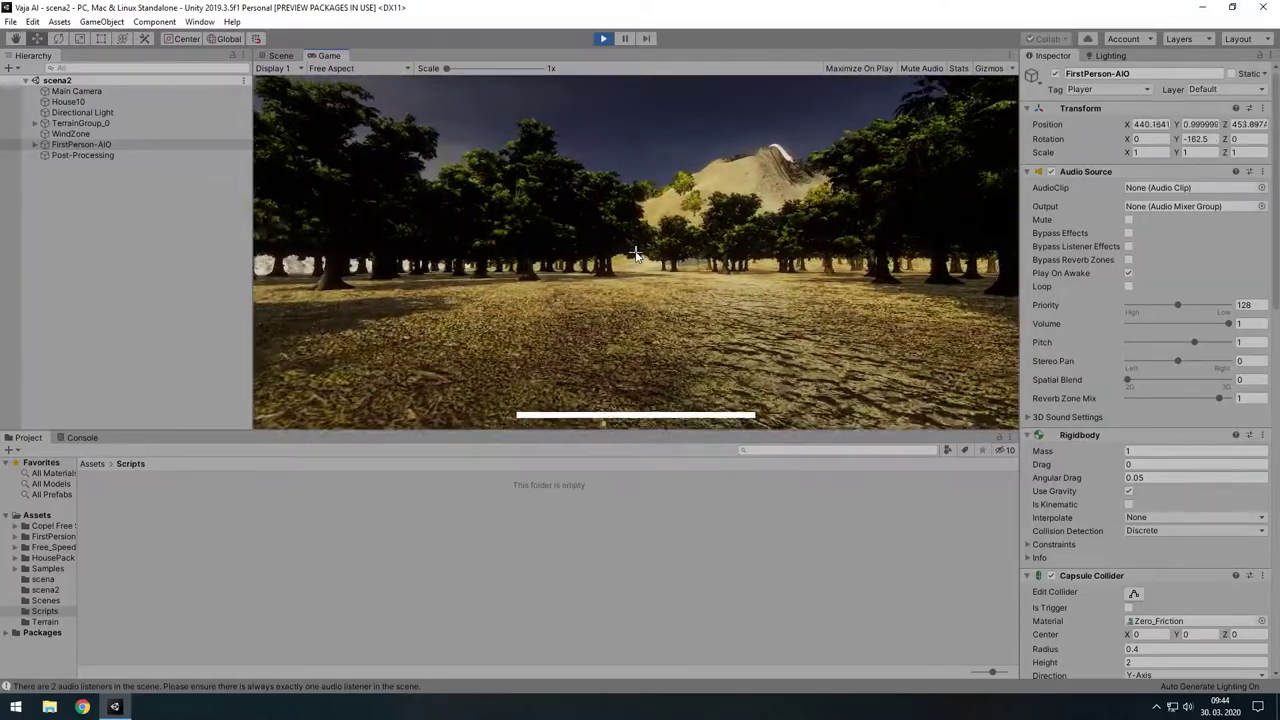
key("w")
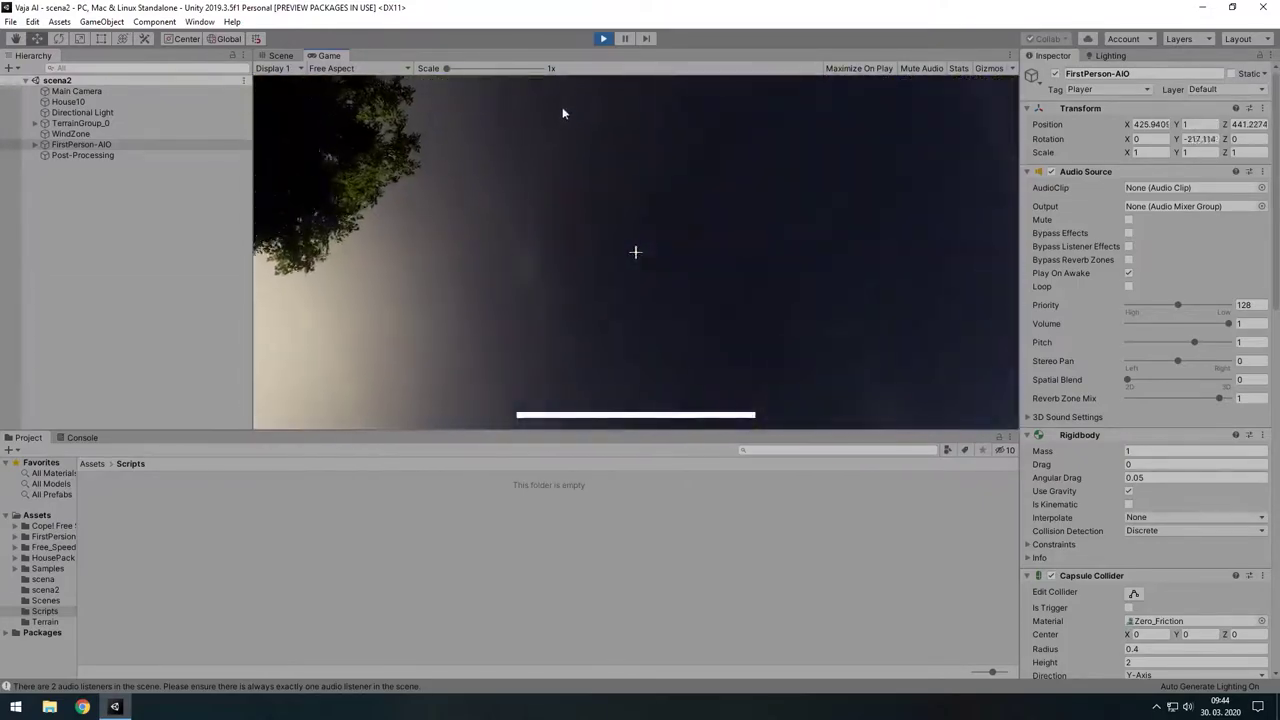
left_click(600, 40)
mouse_move(740, 180)
right_mouse_down()
mouse_move(762, 222)
mouse_move(606, 289)
right_mouse_up()
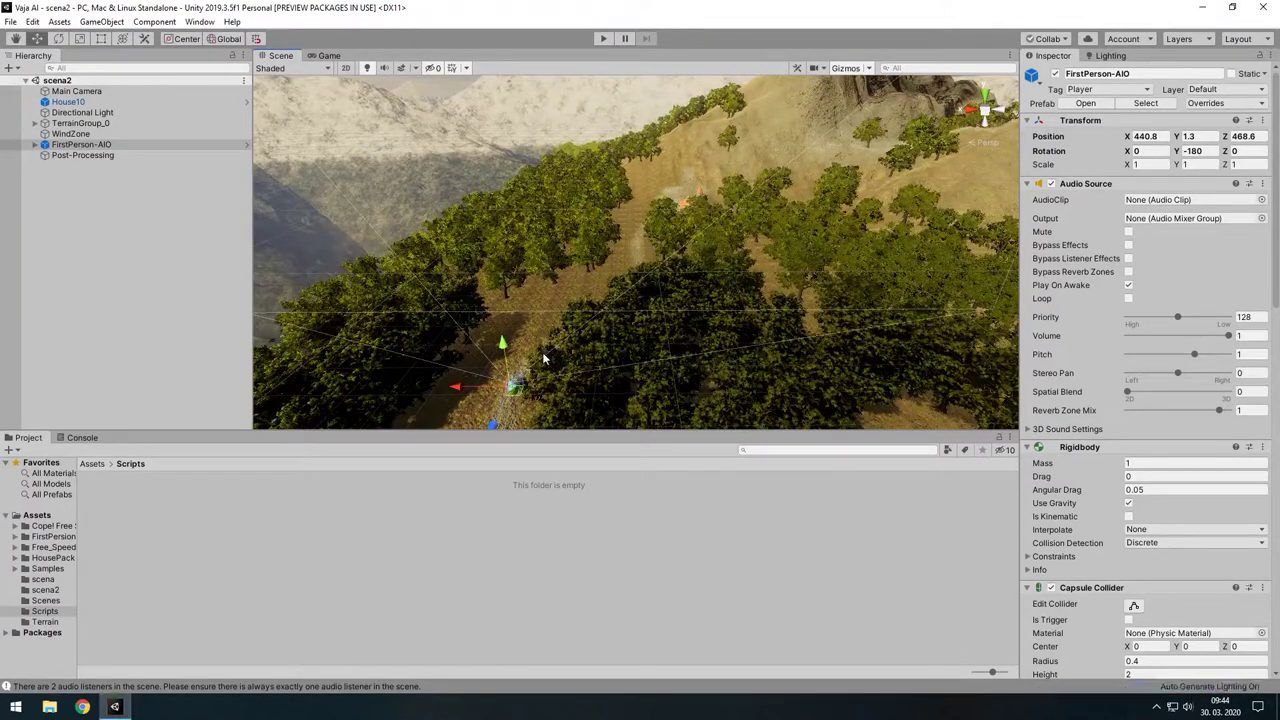
- Add a 3D Capsule object to the scene and frame it in the view
right_click(118, 207)
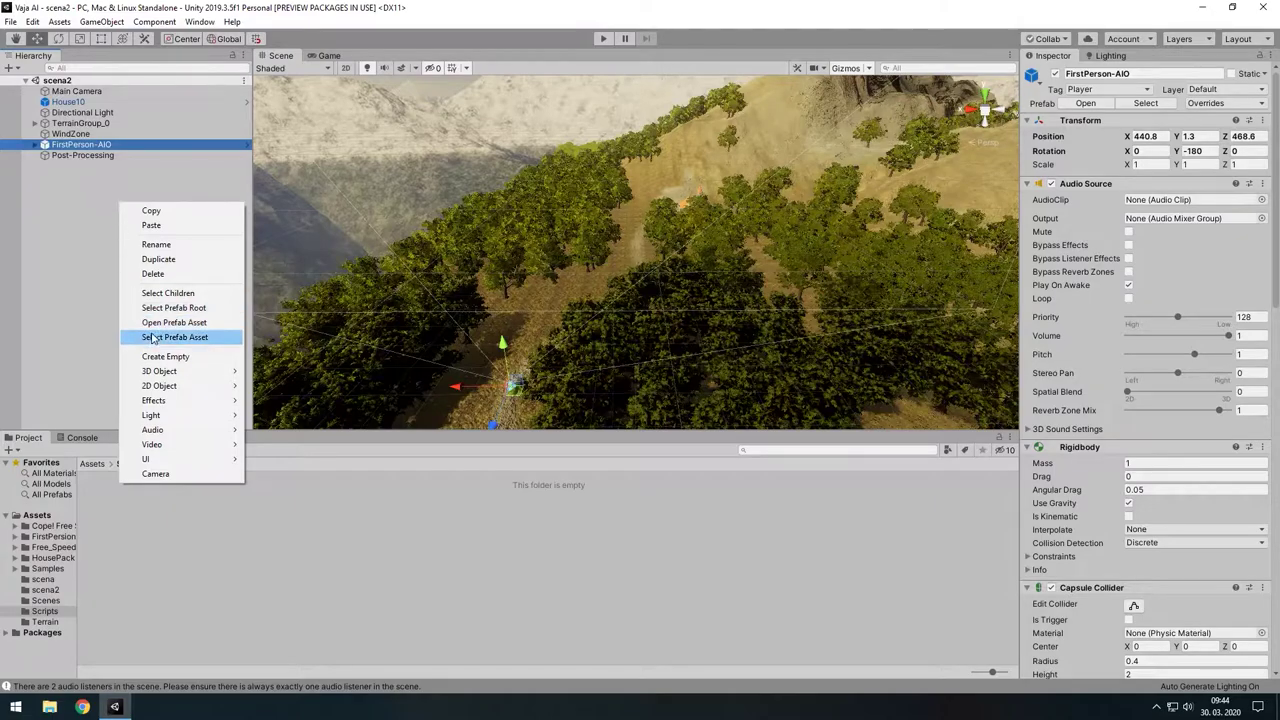
mouse_move(166, 372)
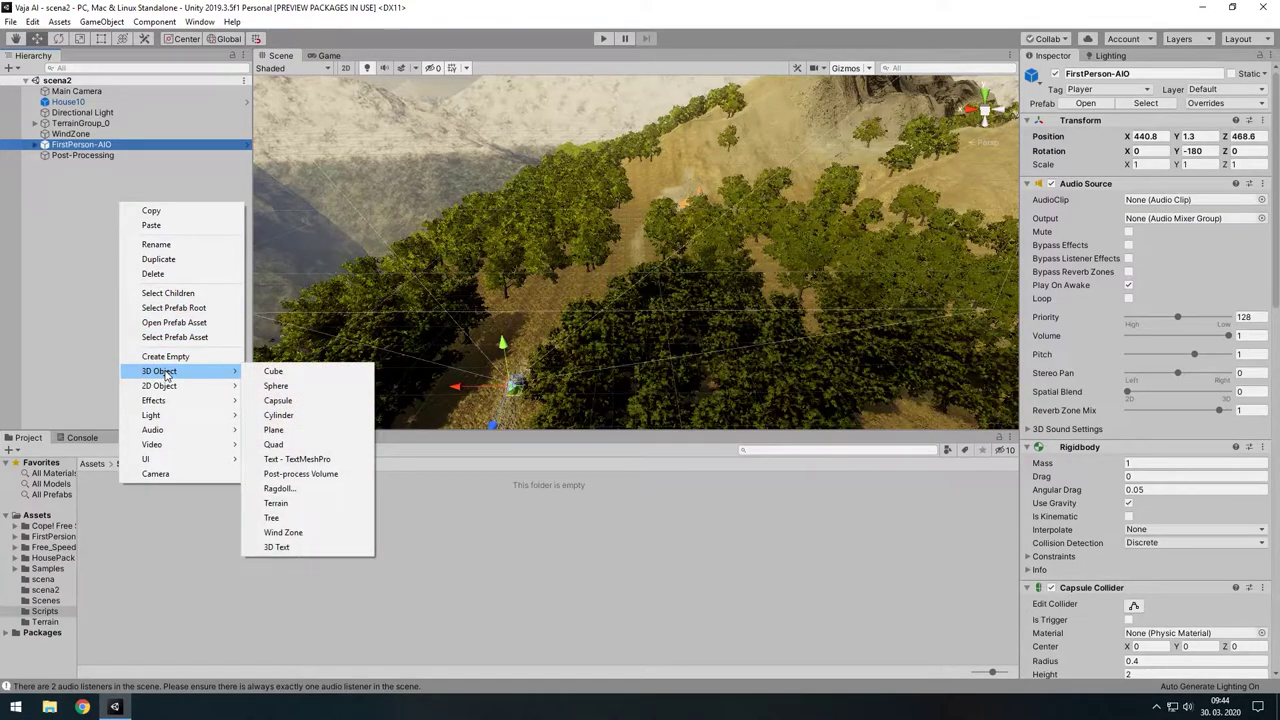
left_click(280, 400)
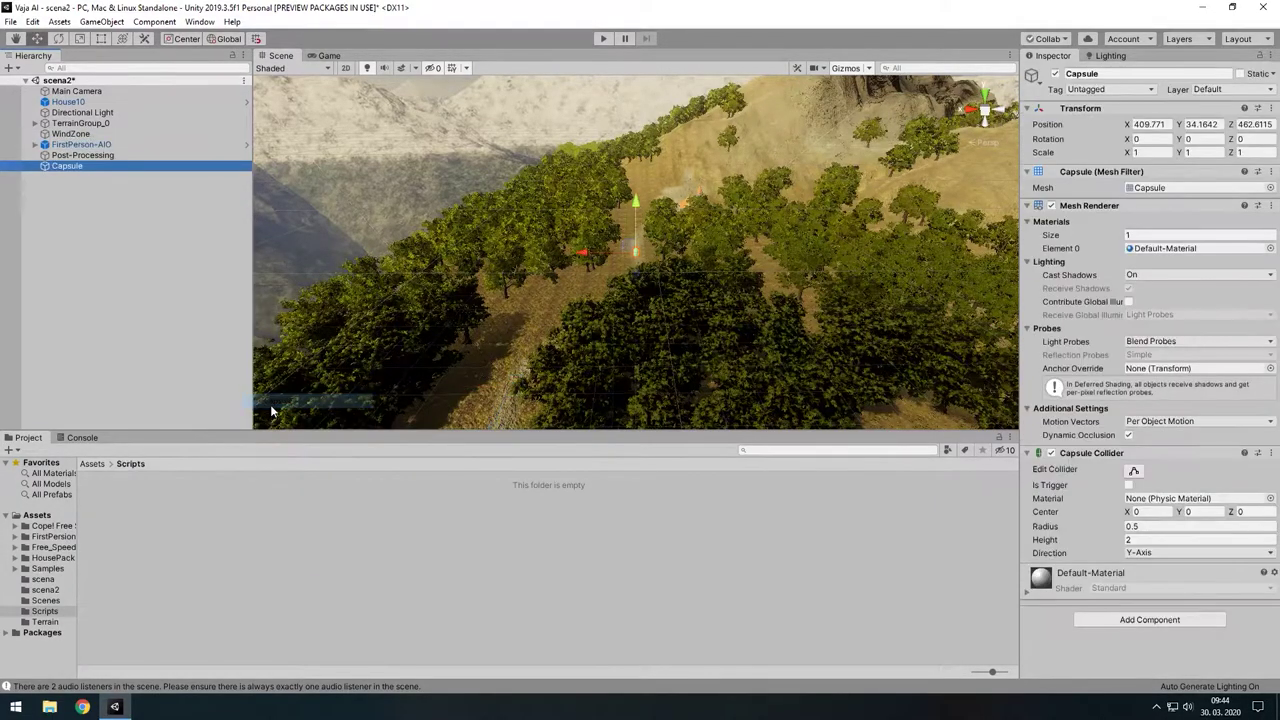
double_click(66, 166)
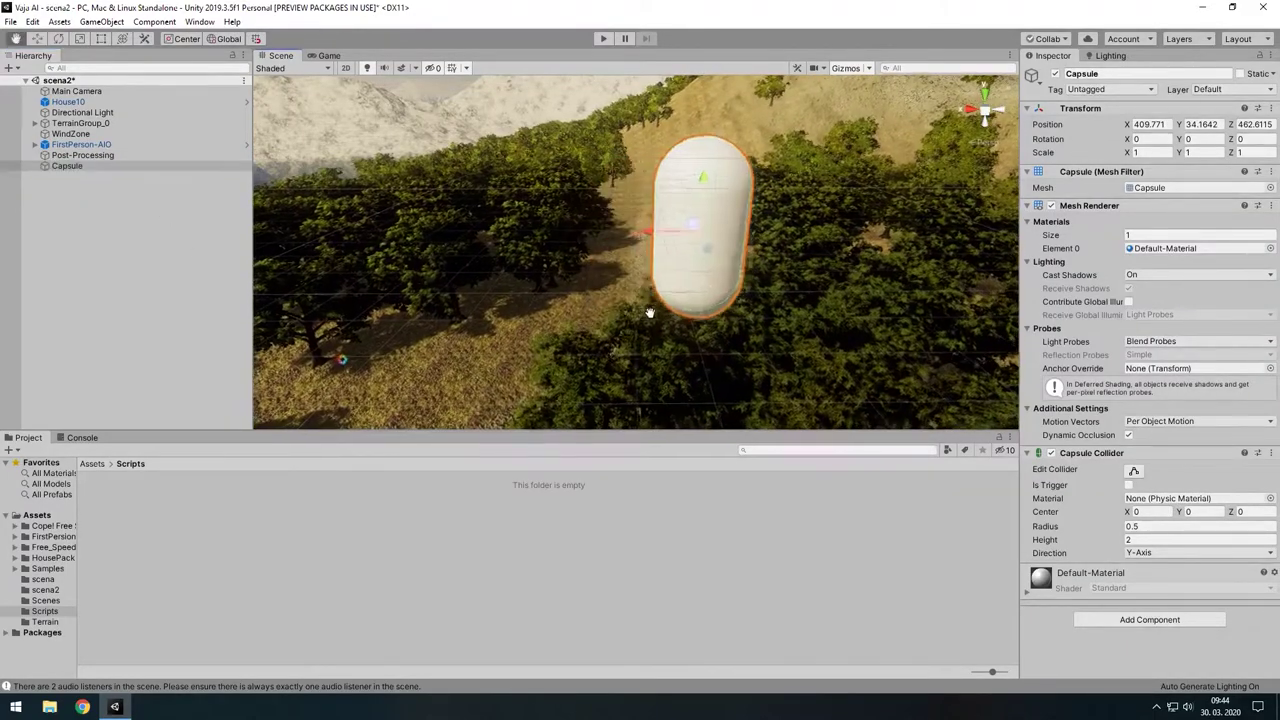
scroll(677, 313, "down", 5)
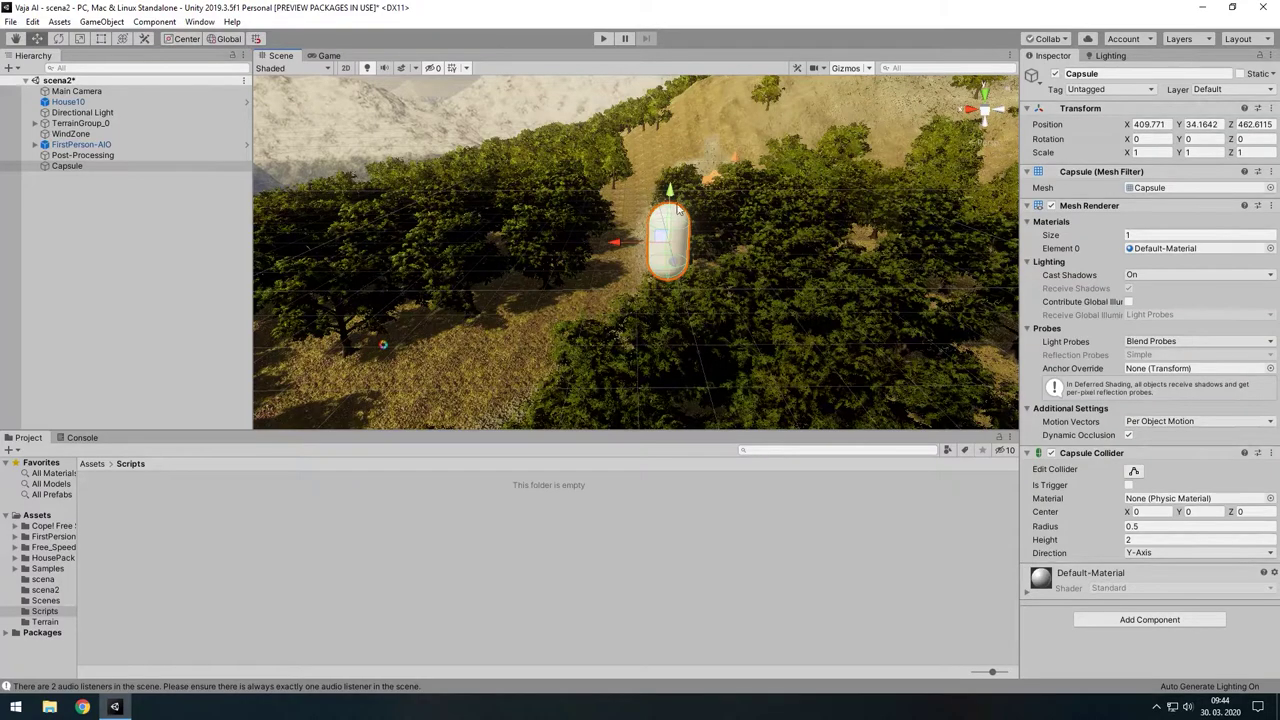
- Lower the capsule toward the ground near the forest path
left_click_drag(670, 190, 665, 325)
scroll(676, 266, "down", 3)
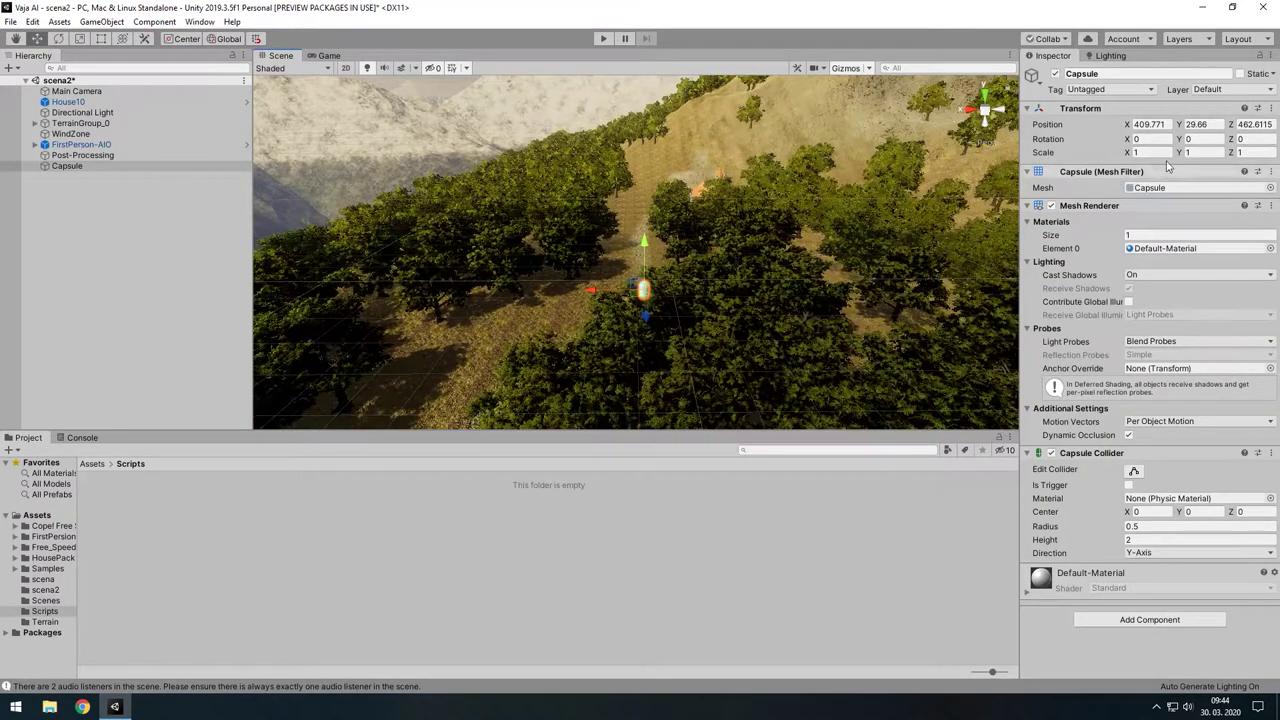
left_click_drag(1183, 121, 738, 238)
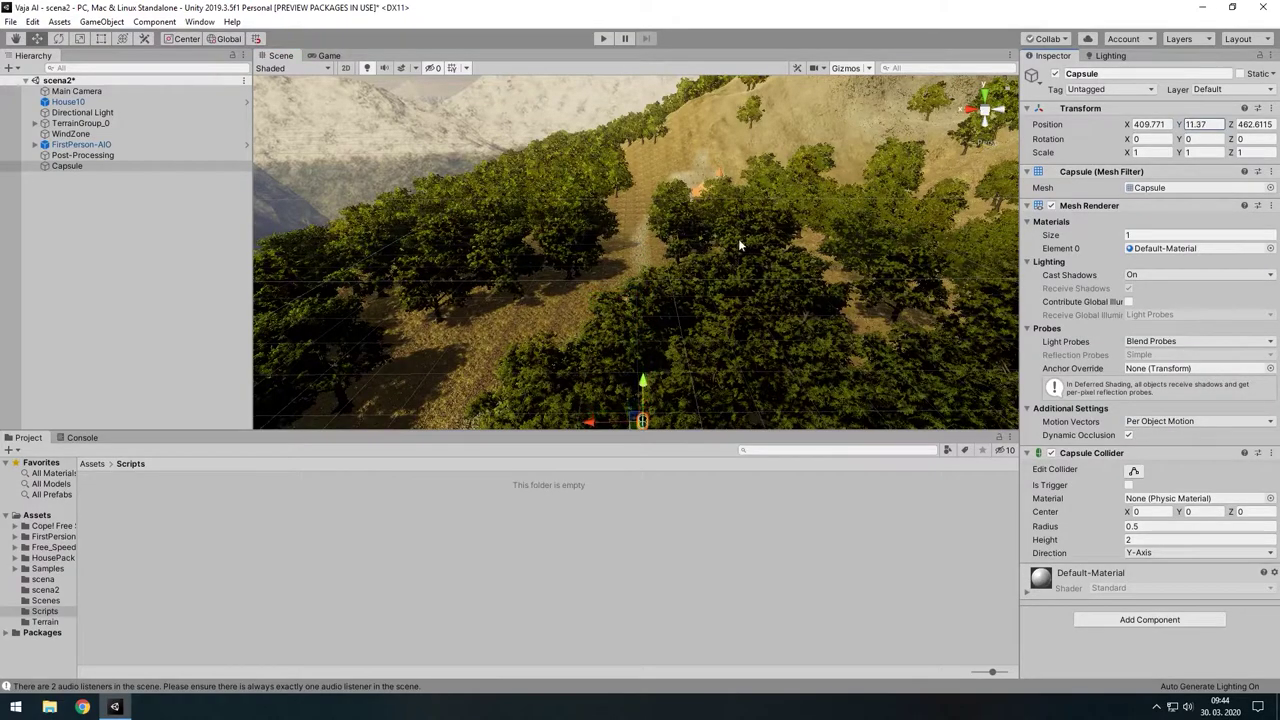
scroll(738, 238, "up", 3)
key("f")
middle_click_drag(860, 370, 871, 28)
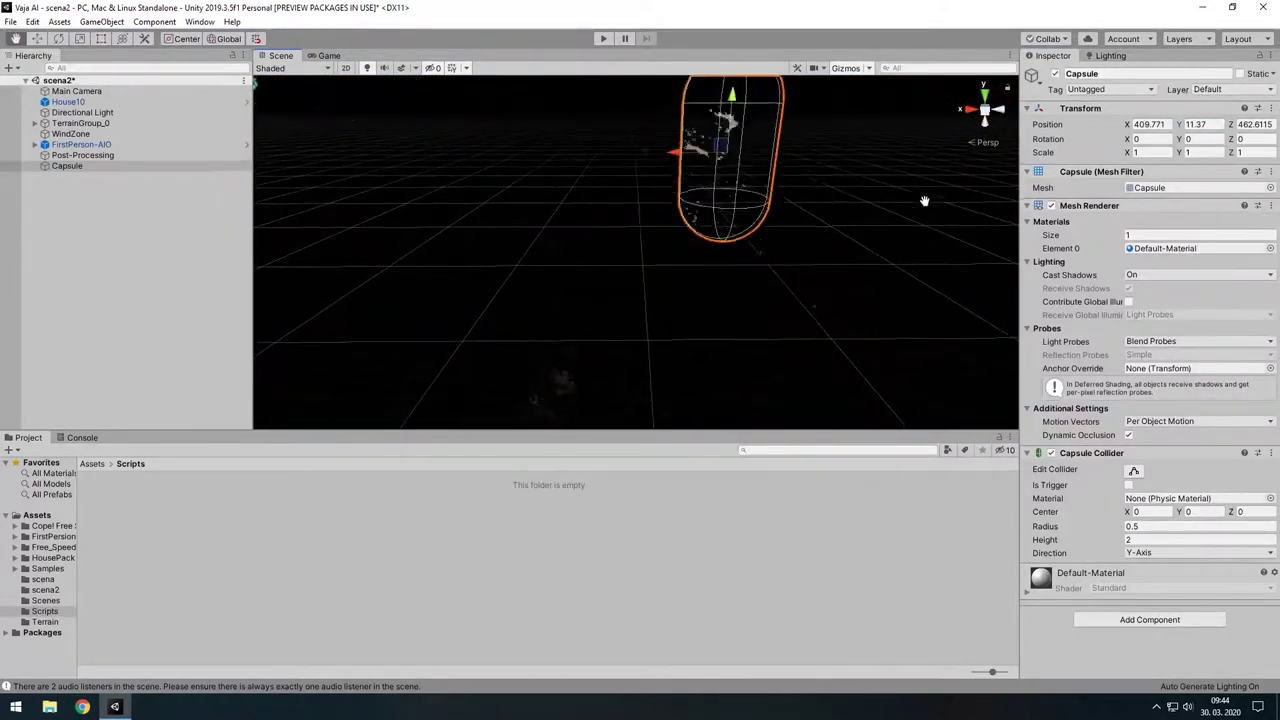
left_click_drag(1181, 124, 998, 195)
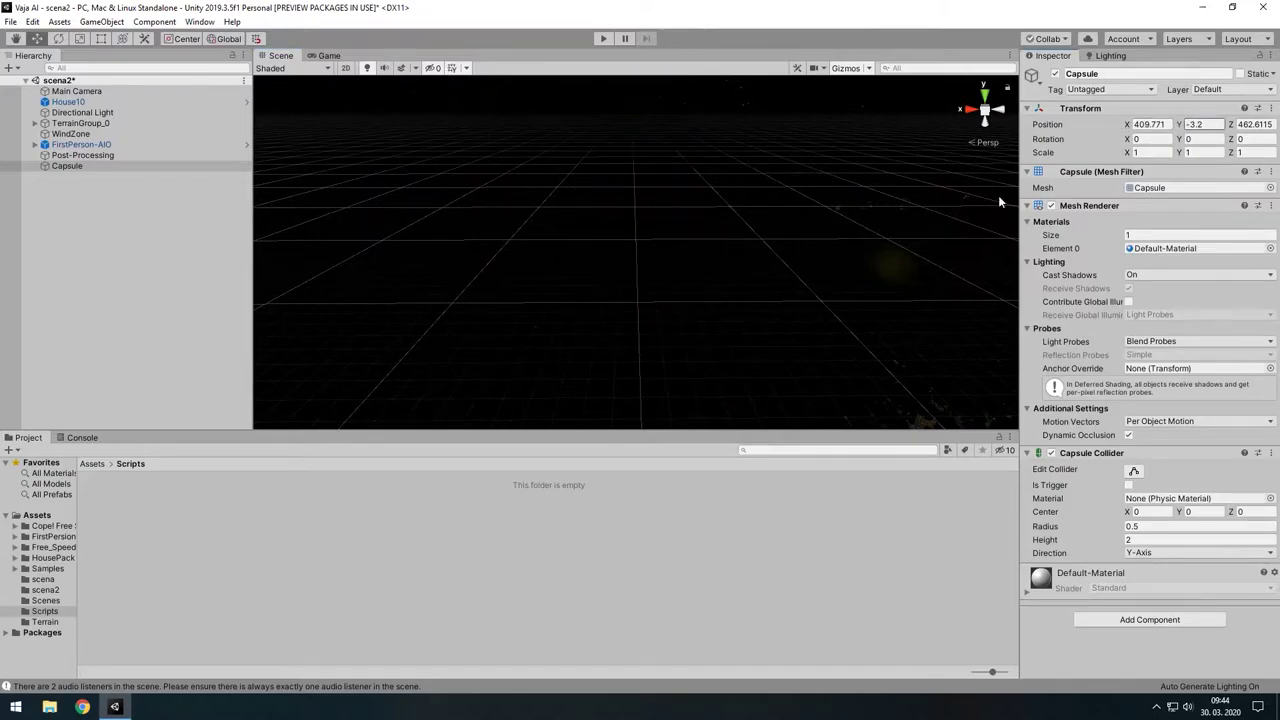
key("f")
scroll(800, 250, "down", 3)
scroll(795, 258, "down", 2)
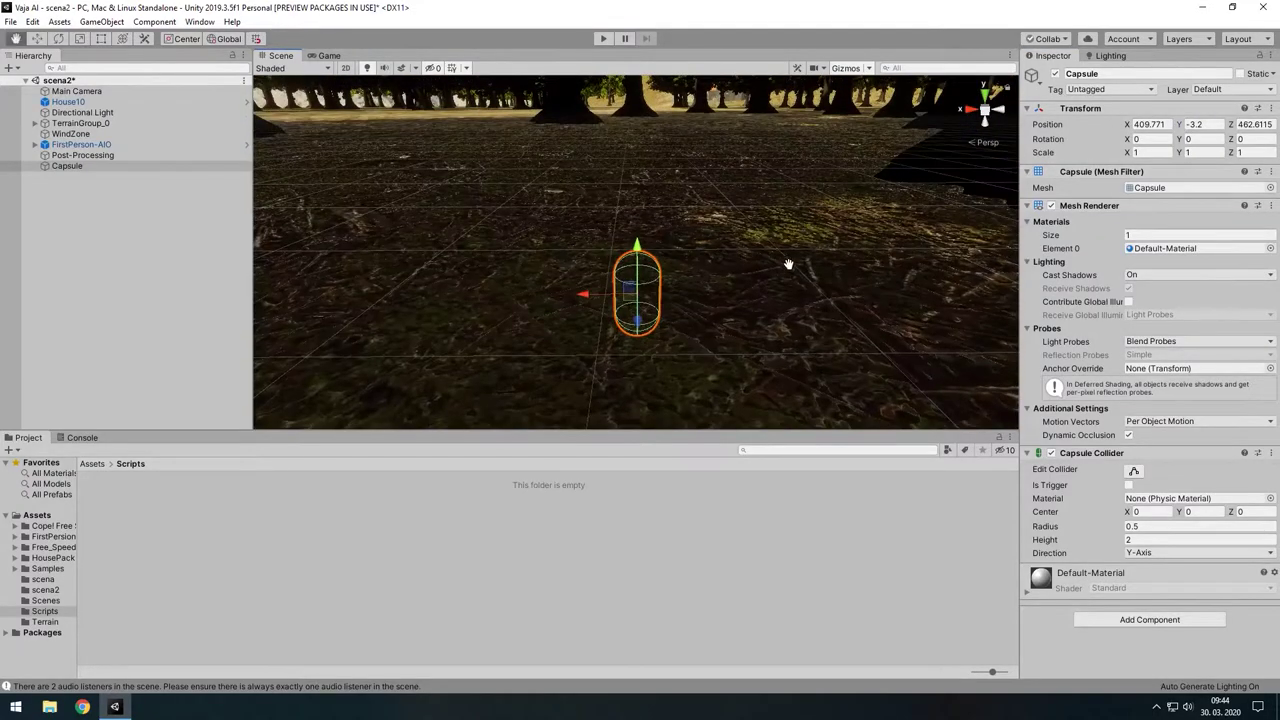
- Seat the capsule on the path at position 409.771, 1.04, 473.2
left_click_drag(645, 253, 642, 99)
scroll(625, 170, "down", 2)
scroll(612, 200, "down", 2)
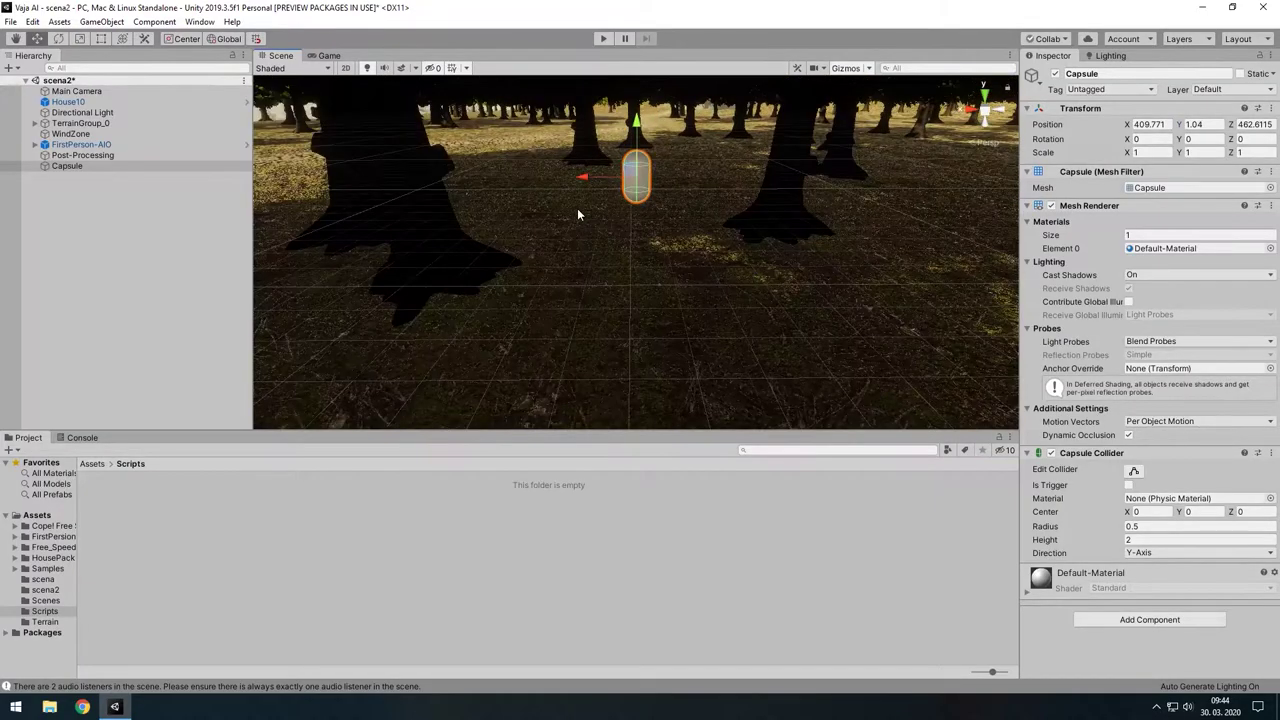
scroll(604, 226, "down", 2)
mouse_move(604, 226)
right_mouse_down()
mouse_move(665, 247)
mouse_move(875, 265)
mouse_move(735, 275)
right_mouse_up()
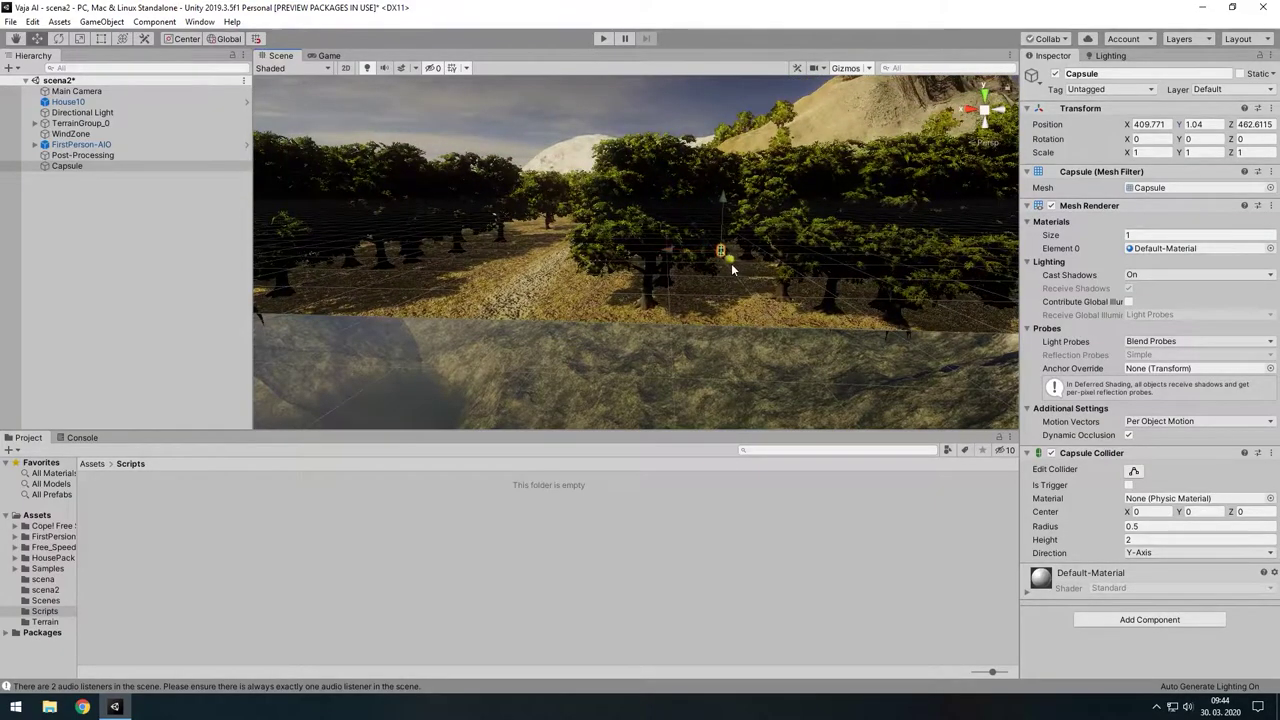
left_click_drag(735, 275, 737, 279)
mouse_move(737, 279)
right_mouse_down()
mouse_move(655, 313)
mouse_move(744, 312)
right_mouse_up()
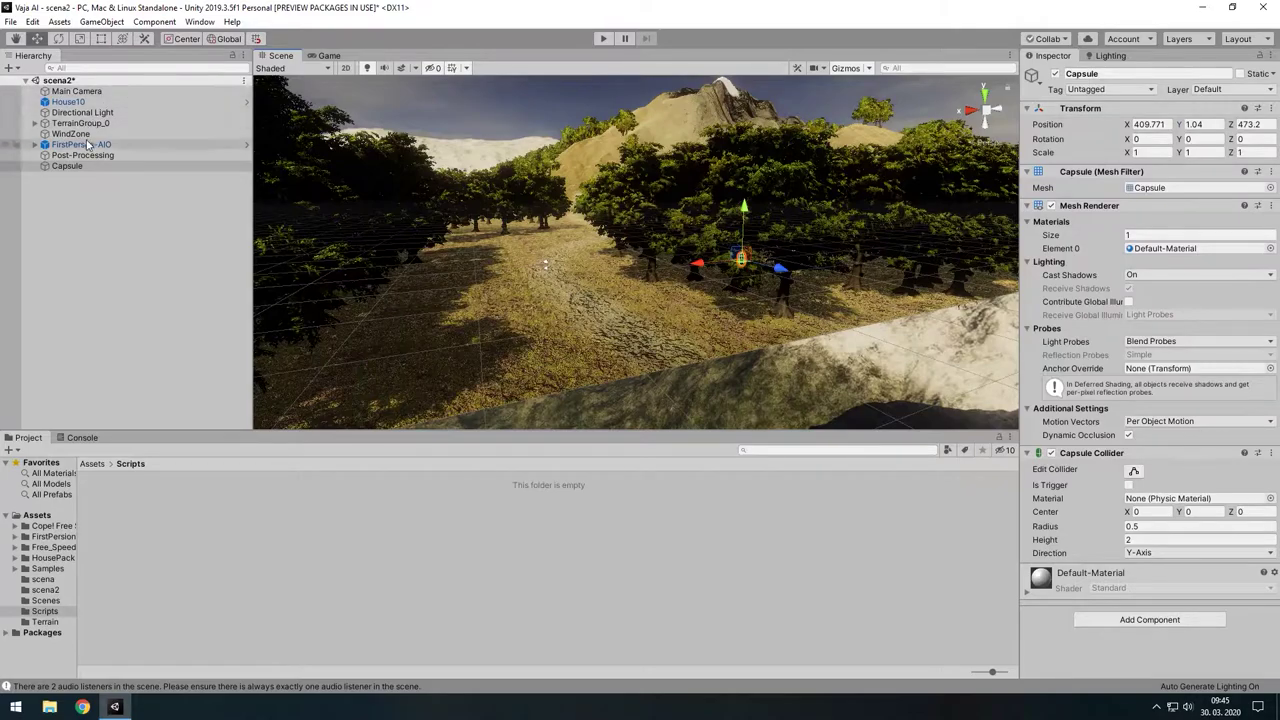
- Rename the Capsule object to Enemy
left_click(68, 168)
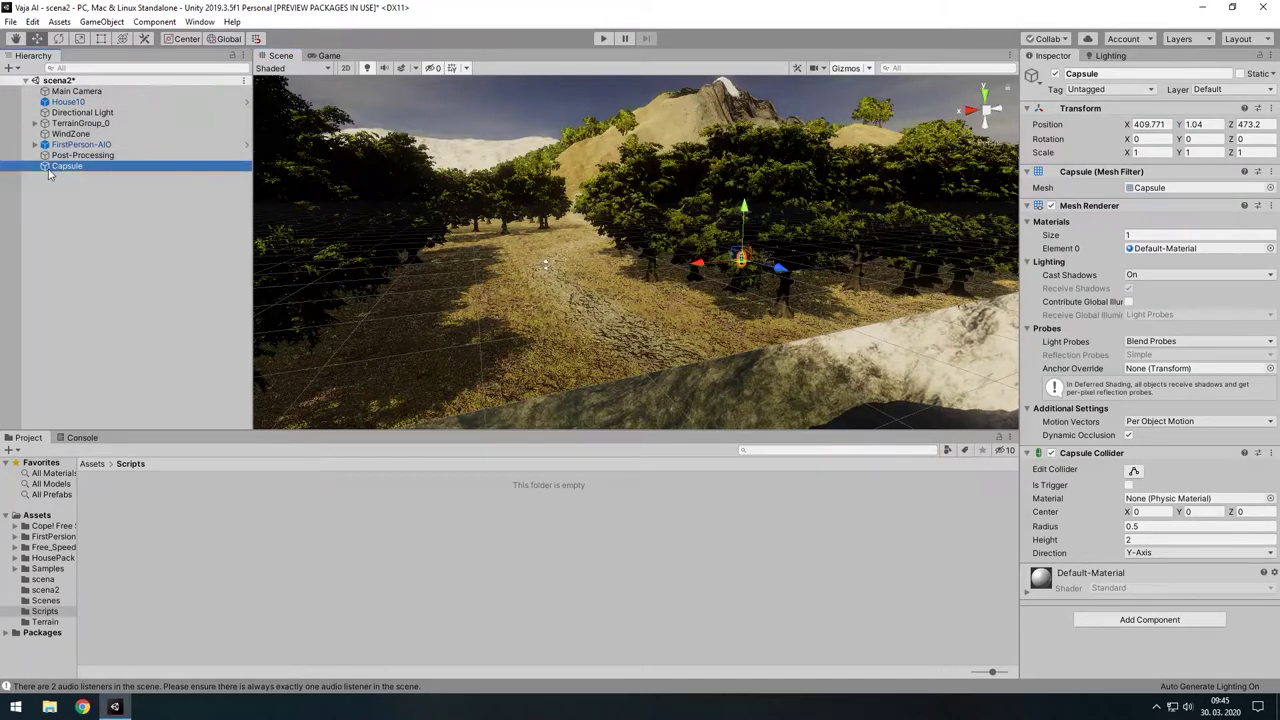
left_click(49, 172)
type("Enem")
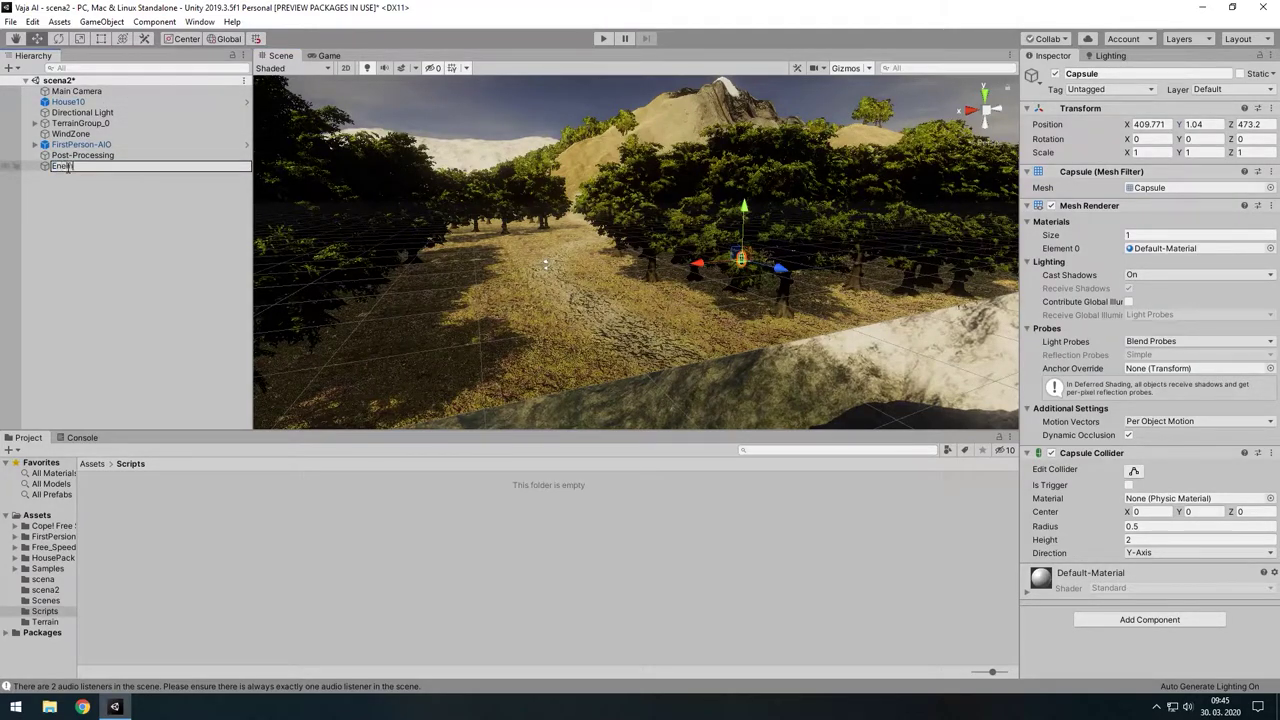
type("y")
key("Return")
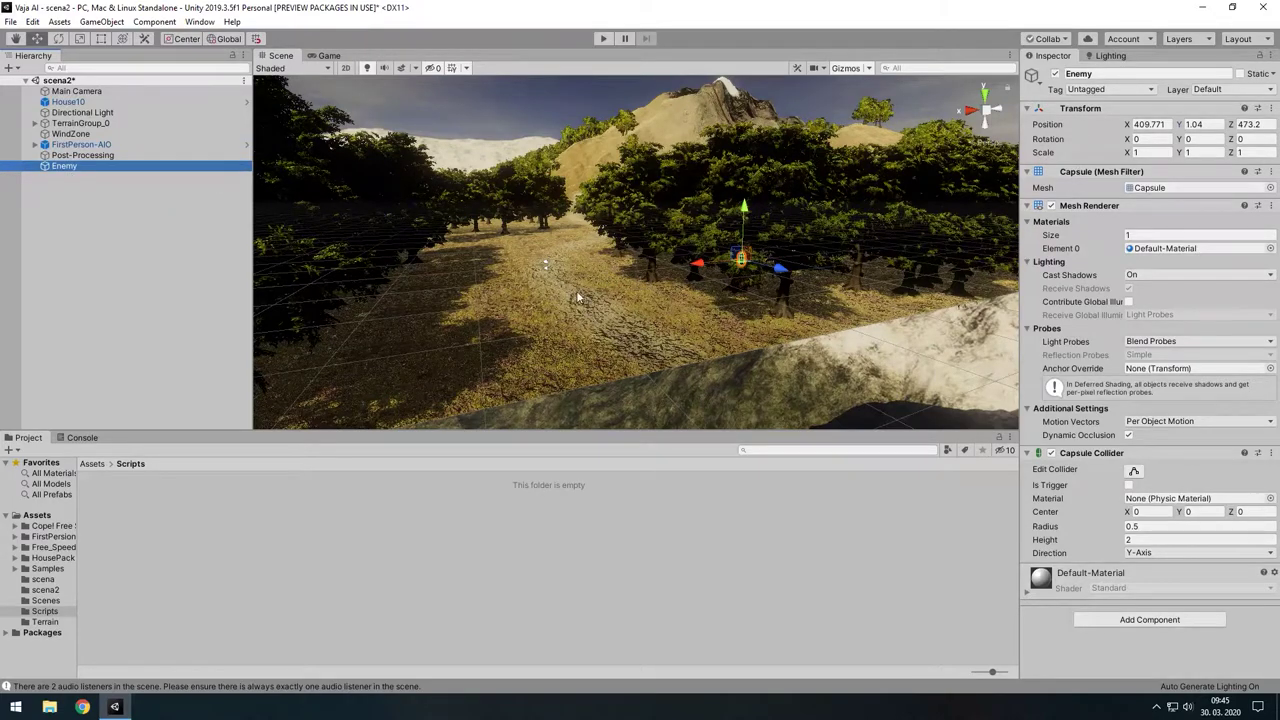
- Play-test the scene walking forward, then stop and select the terrain
left_click(603, 38)
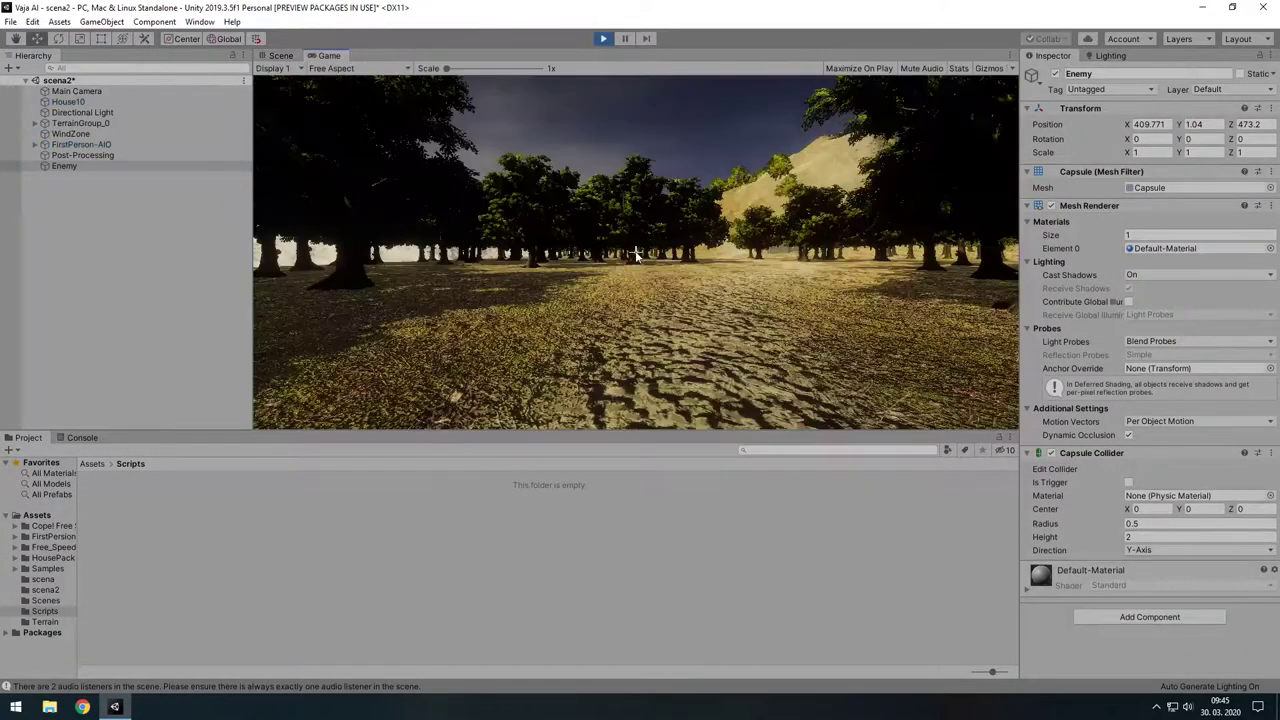
key("w")
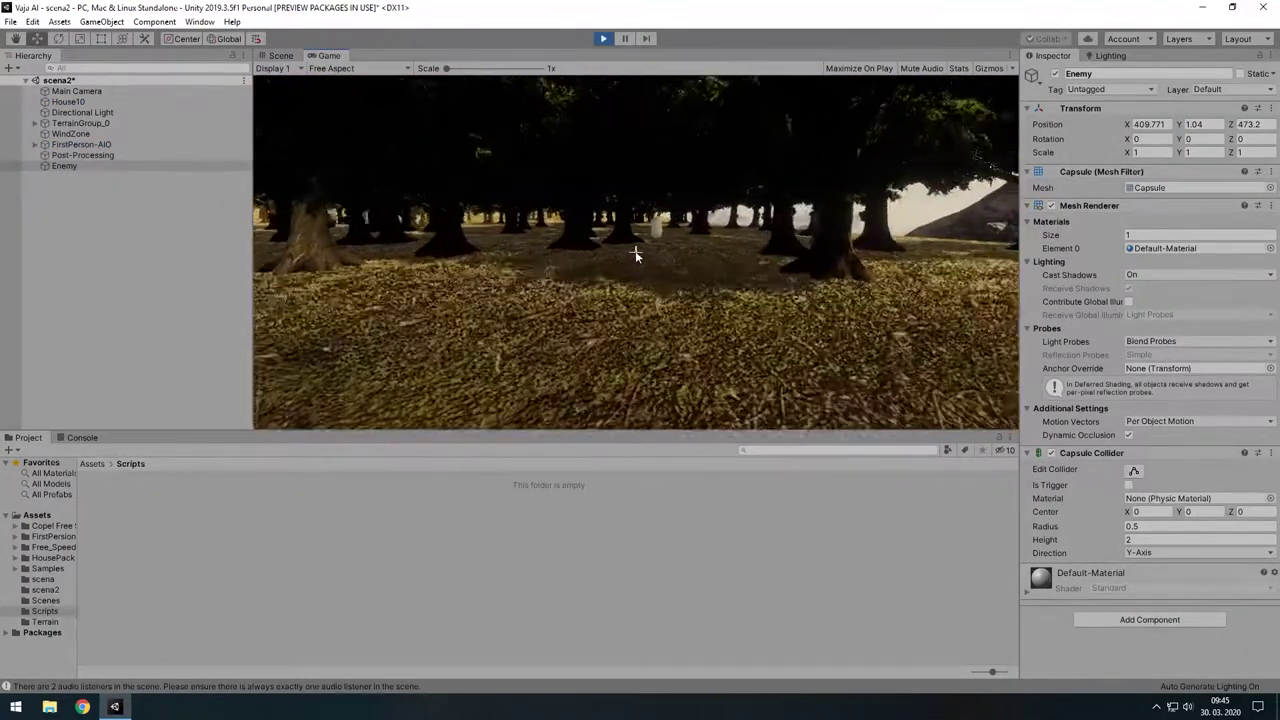
left_click(603, 38)
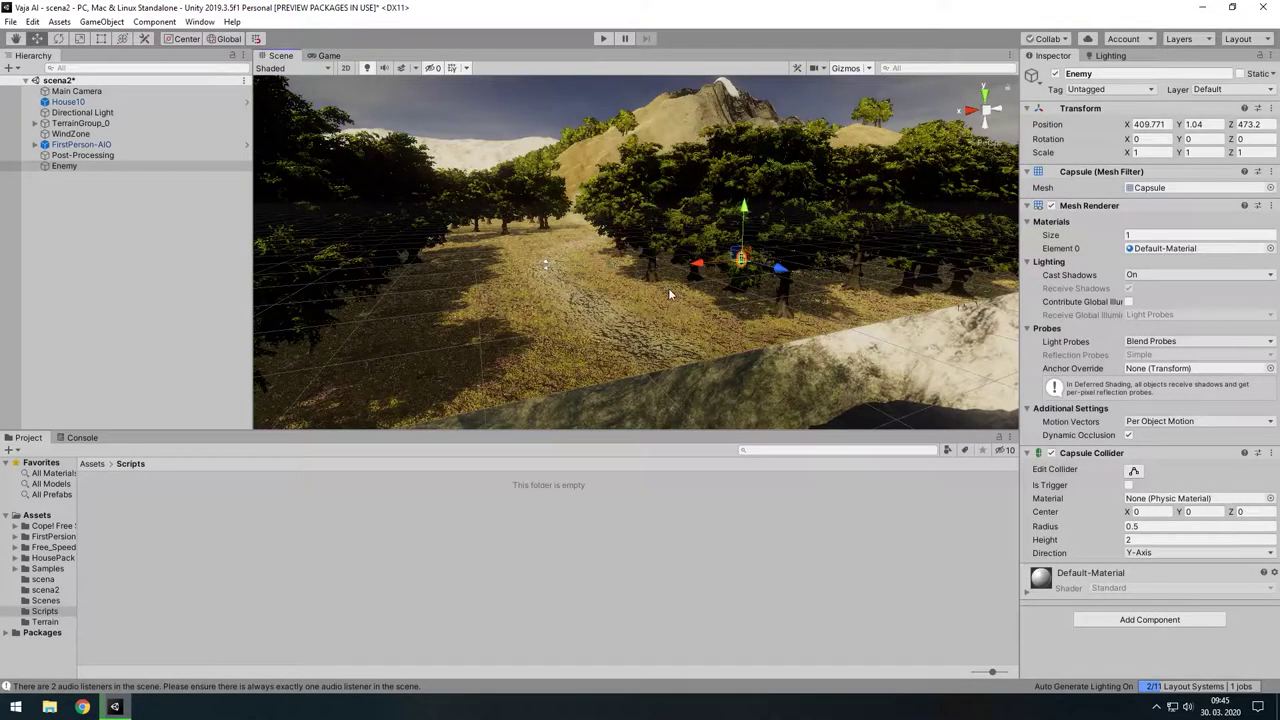
left_click(556, 221)
- Open Window > AI > Navigation and view the Humanoid agent type with Show NavMesh on
right_click_drag(556, 221, 633, 381)
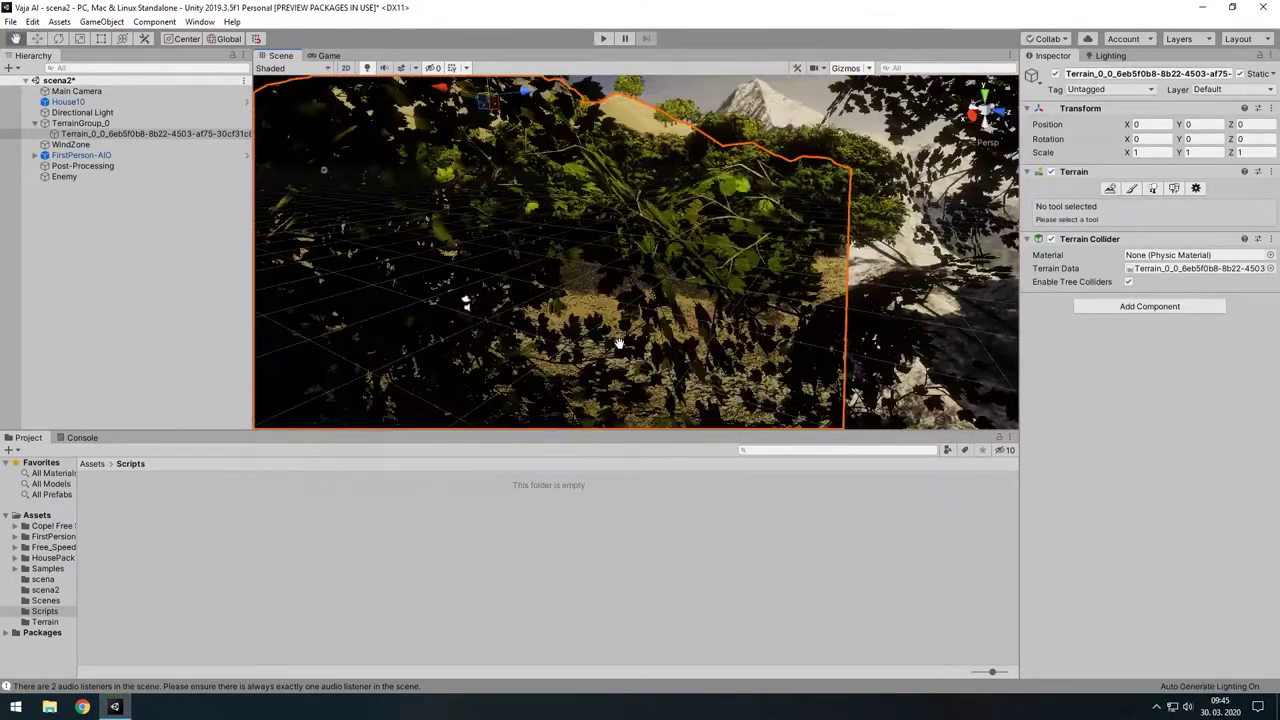
right_click_drag(633, 381, 548, 331)
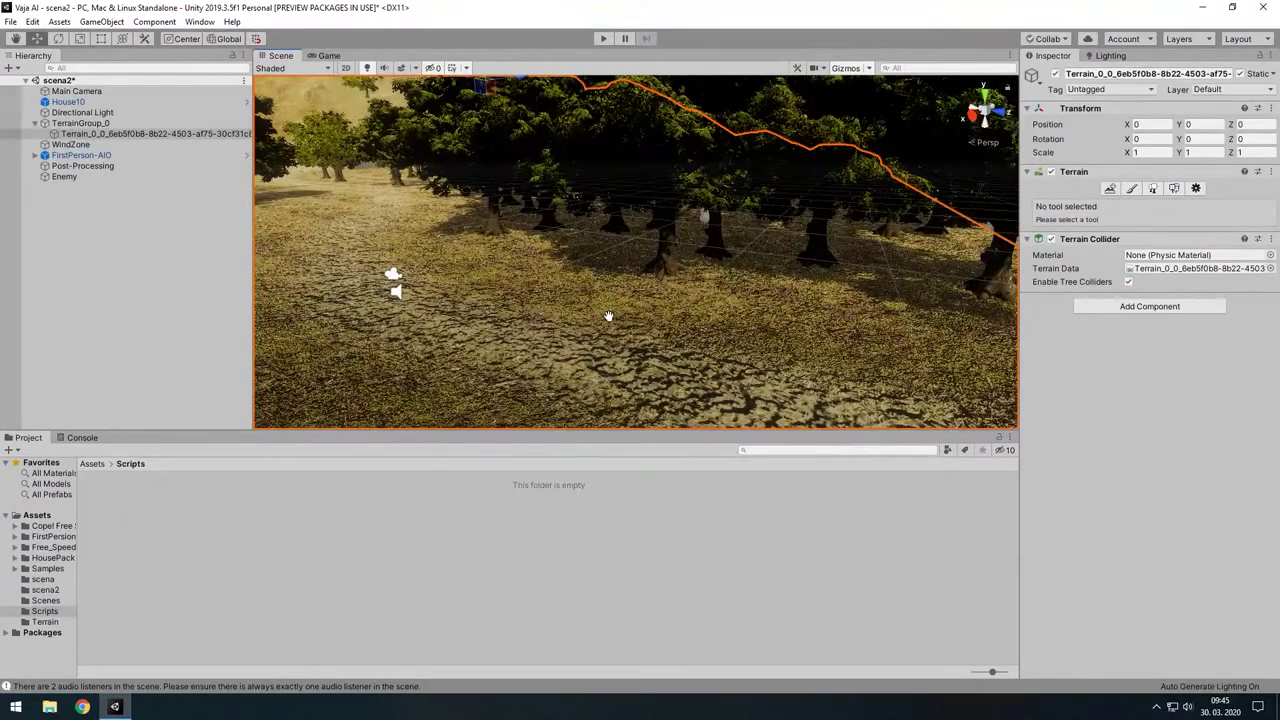
left_click(200, 22)
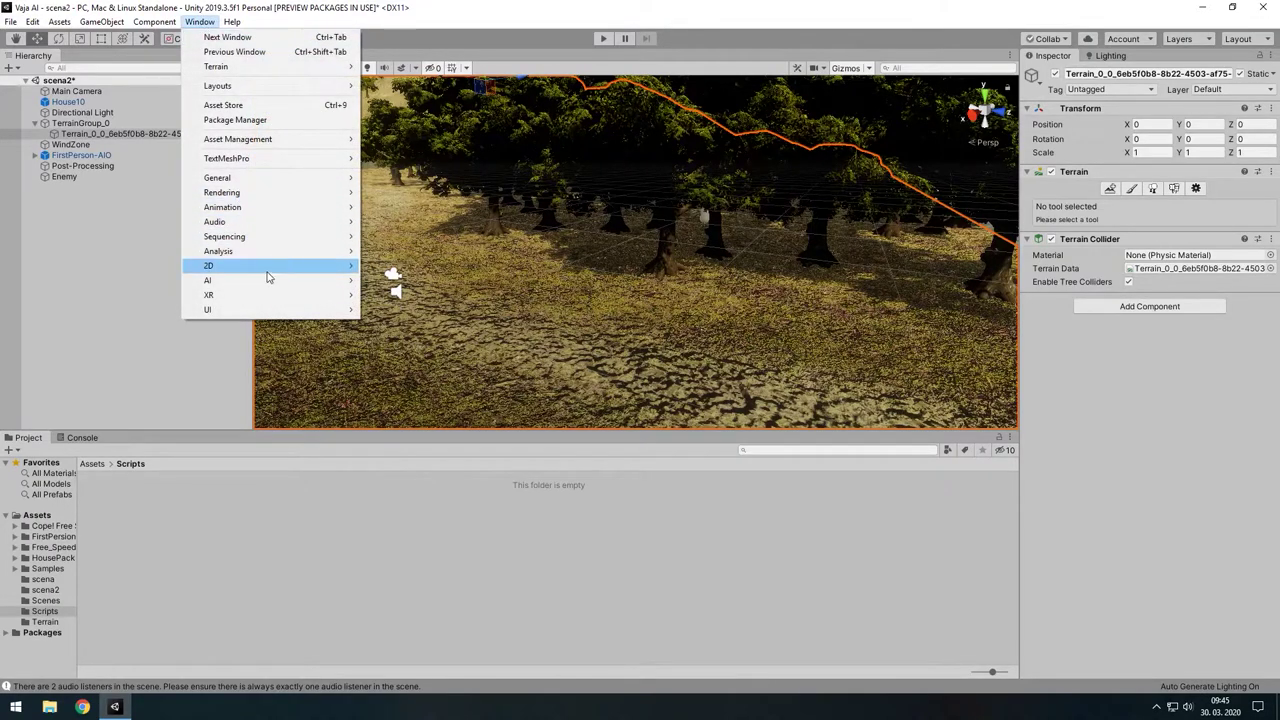
mouse_move(271, 280)
left_click(401, 281)
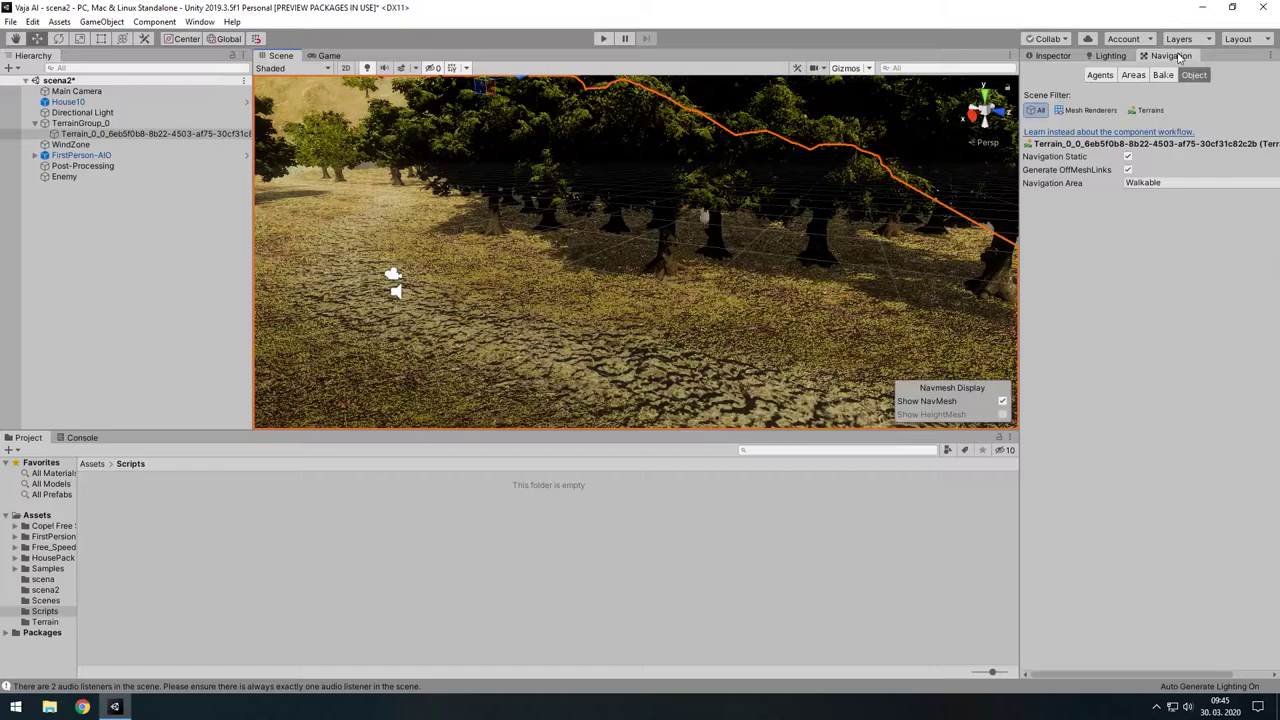
left_click(1090, 110)
left_click(1036, 111)
left_click(1104, 77)
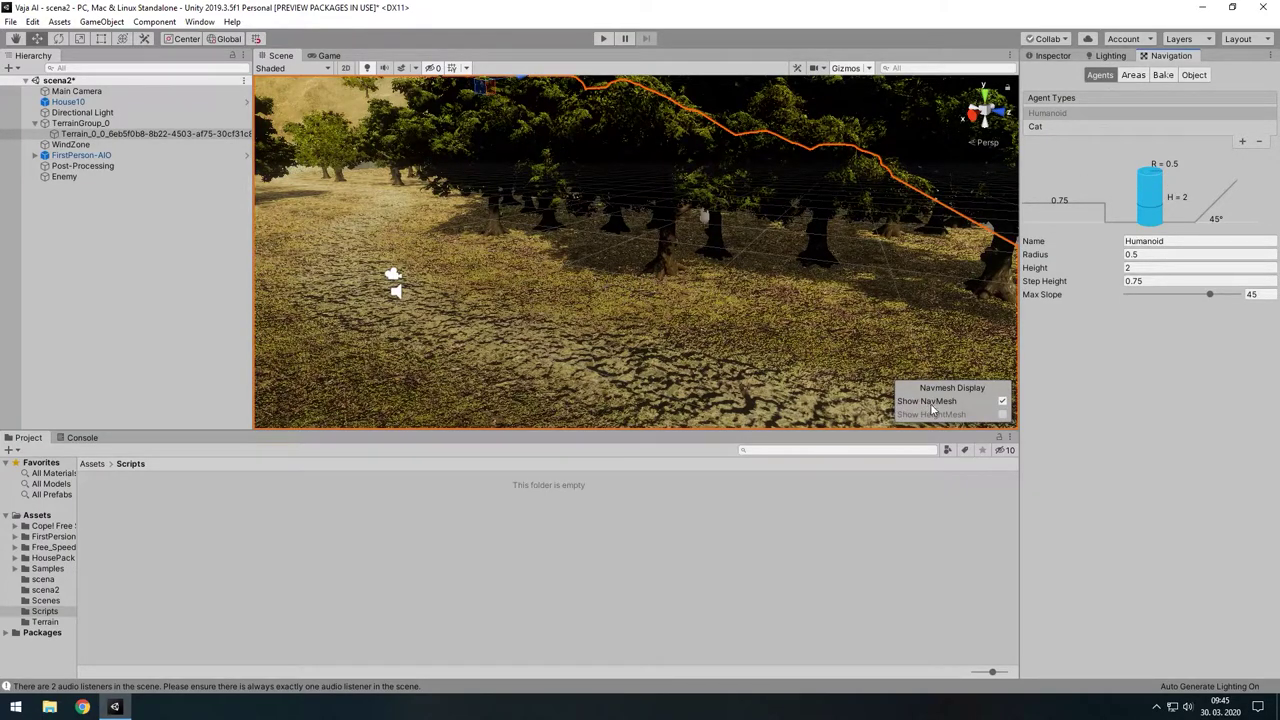
right_click_drag(700, 273, 484, 207)
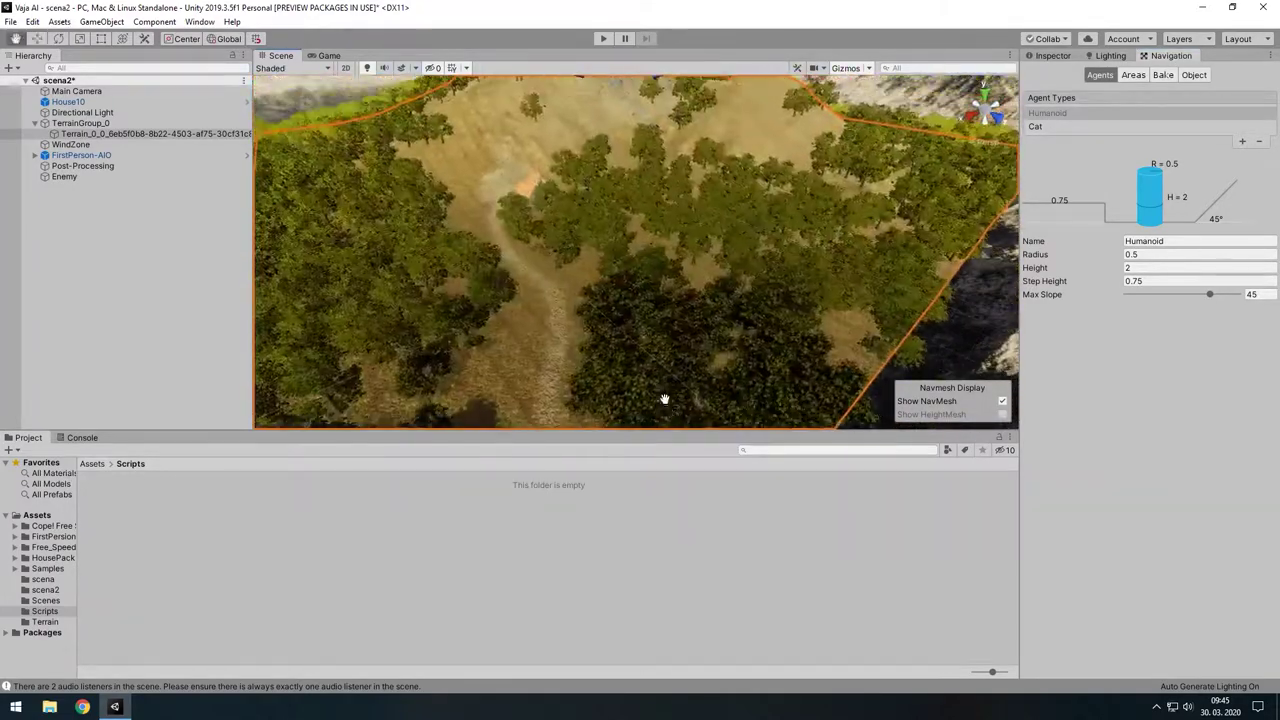
right_click_drag(549, 170, 456, 305)
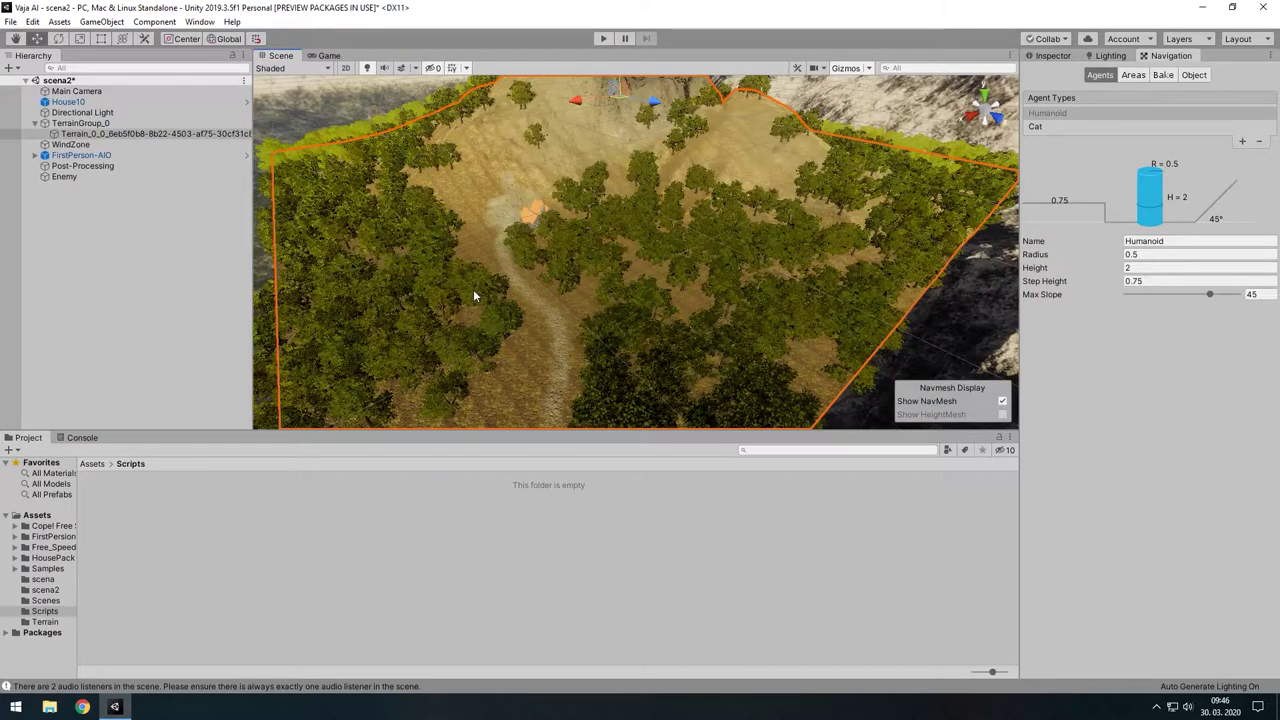
middle_click_drag(533, 341, 546, 314)
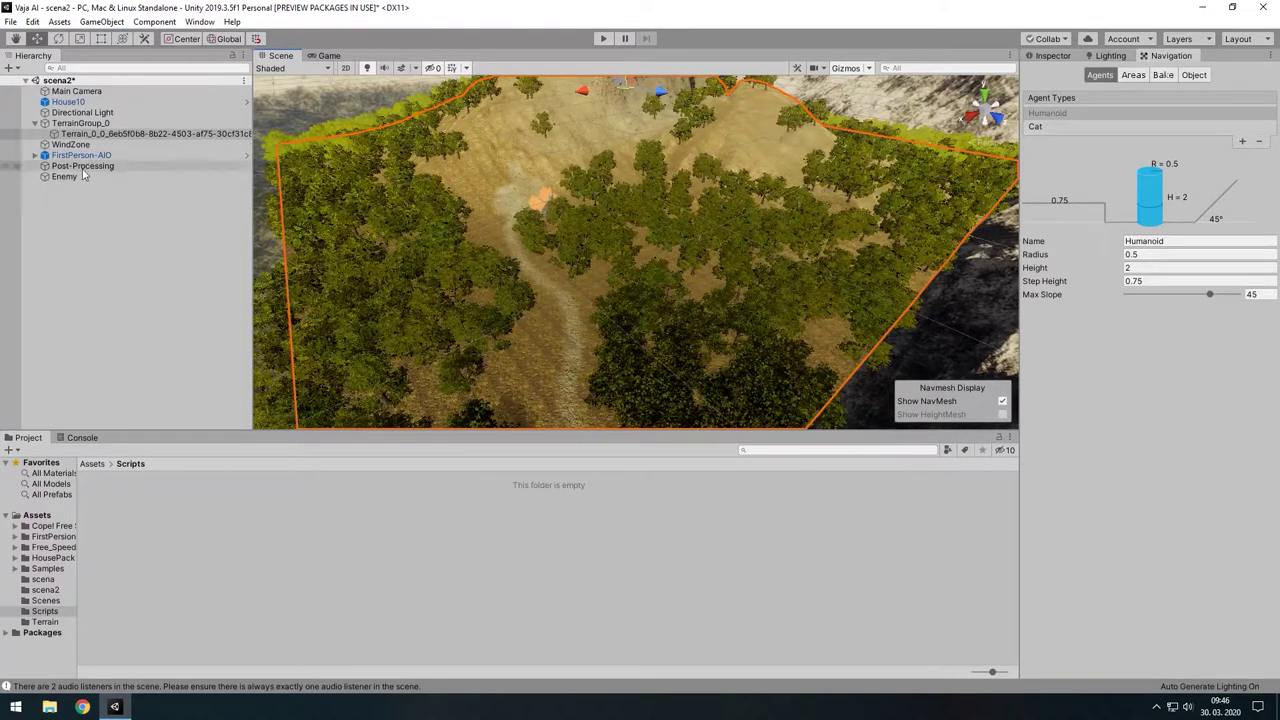
scroll(607, 224, "up", 3)
scroll(611, 226, "up", 3)
scroll(611, 226, "up", 3)
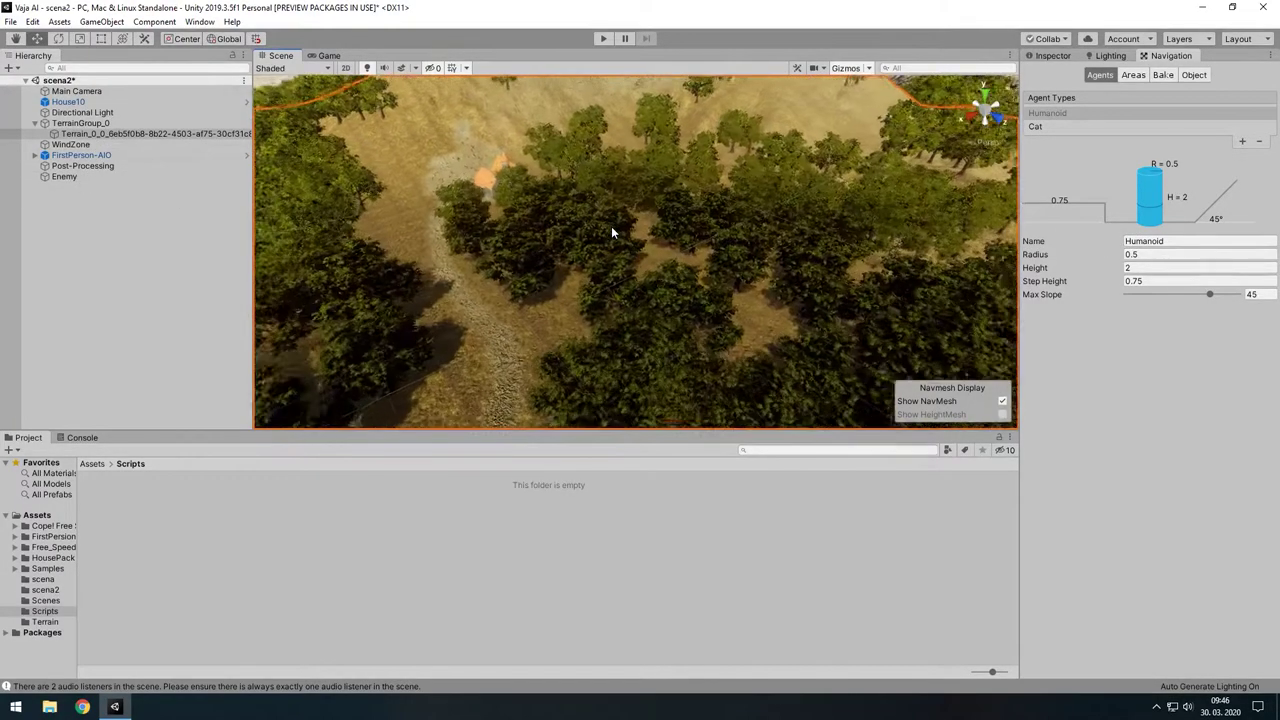
scroll(611, 226, "up", 3)
scroll(611, 226, "up", 3)
scroll(611, 226, "up", 3)
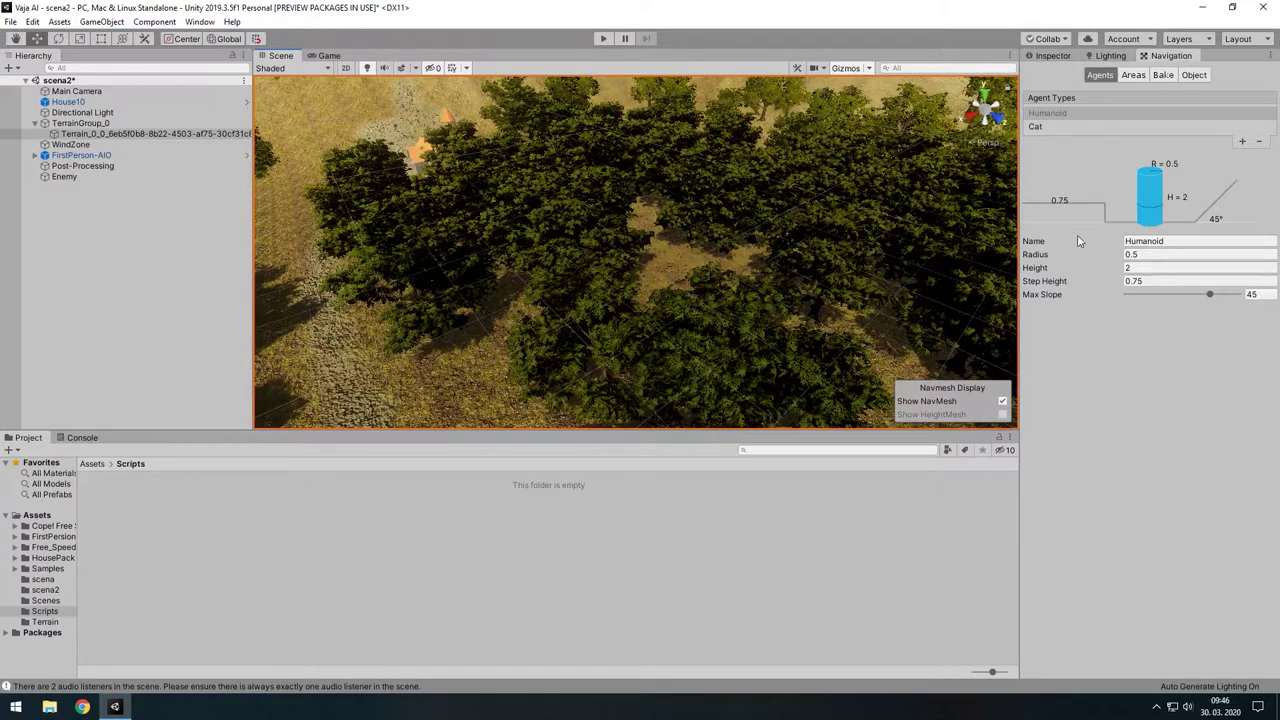
scroll(601, 278, "down", 5)
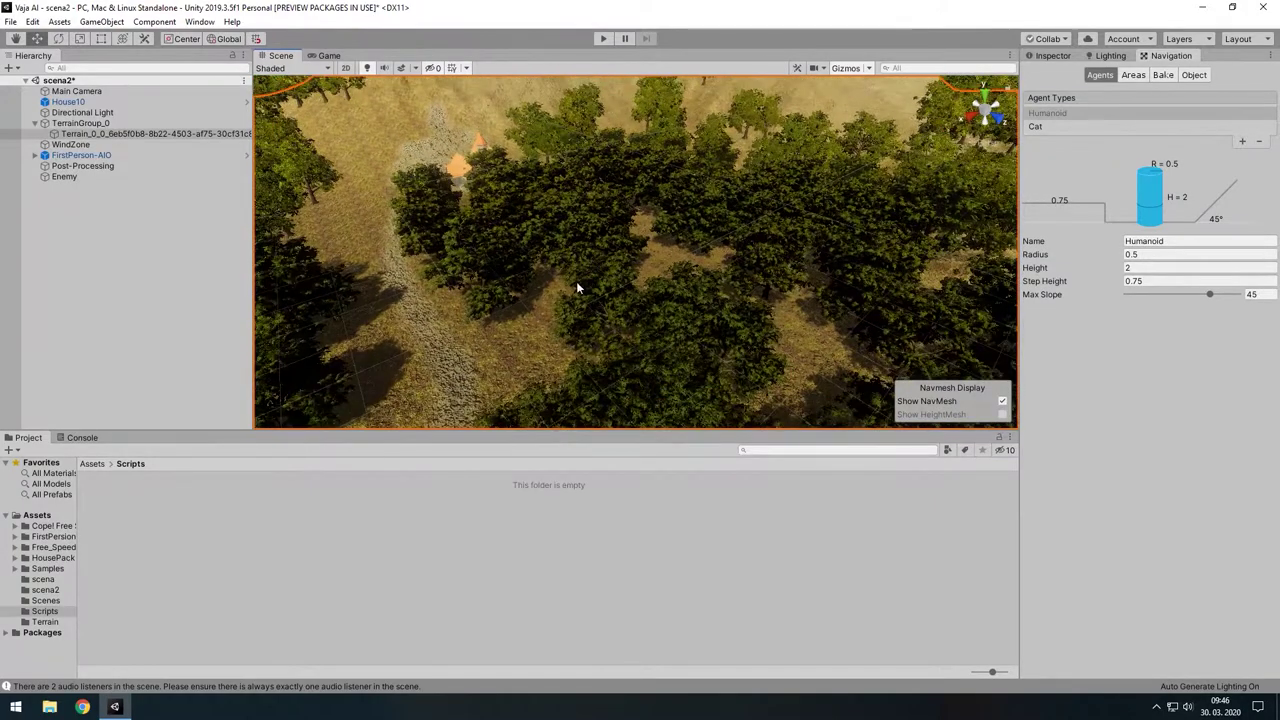
scroll(576, 281, "down", 2)
scroll(576, 271, "down", 3)
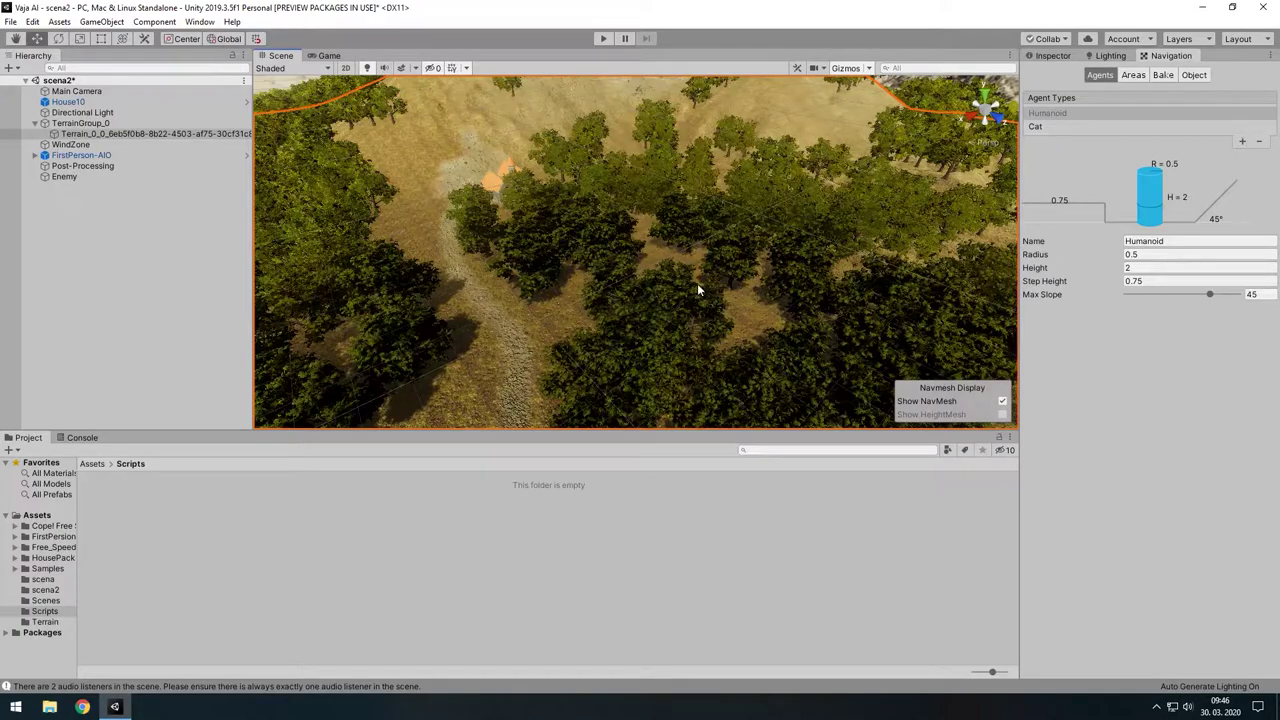
left_click(88, 178)
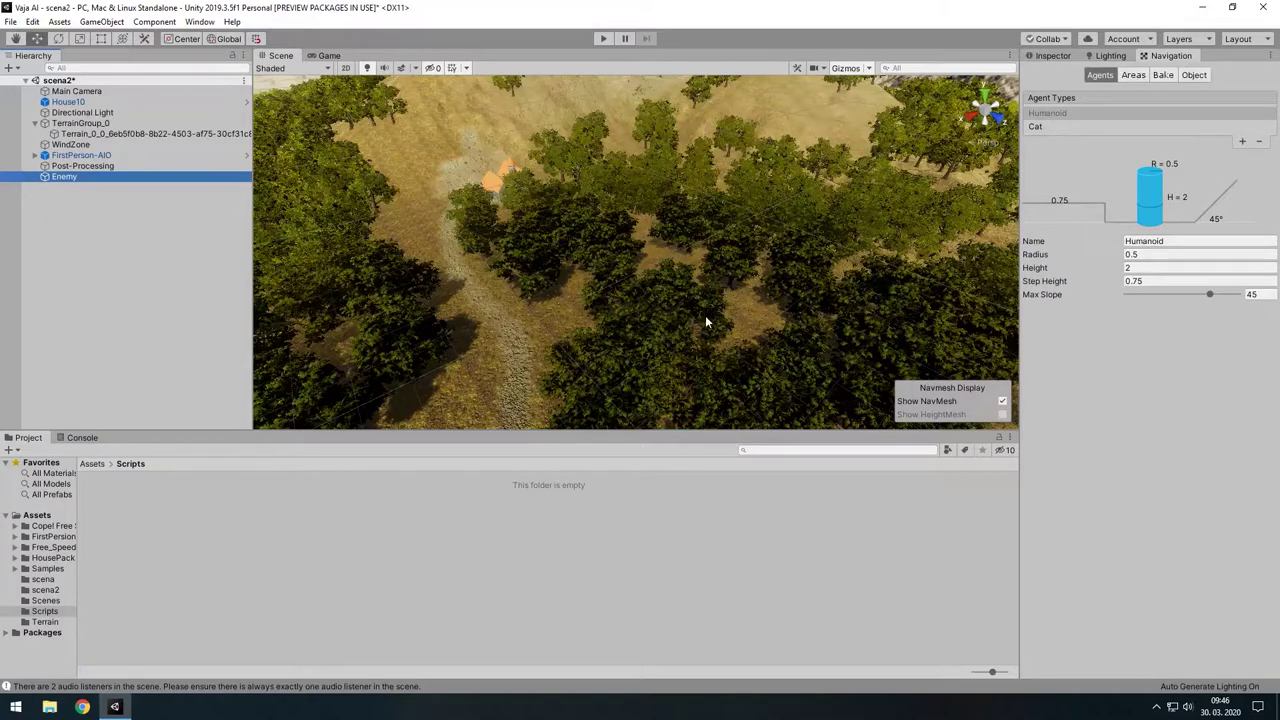
- Check the agent radius, height and step height fields, ending on the Humanoid type
right_click_drag(705, 315, 712, 295)
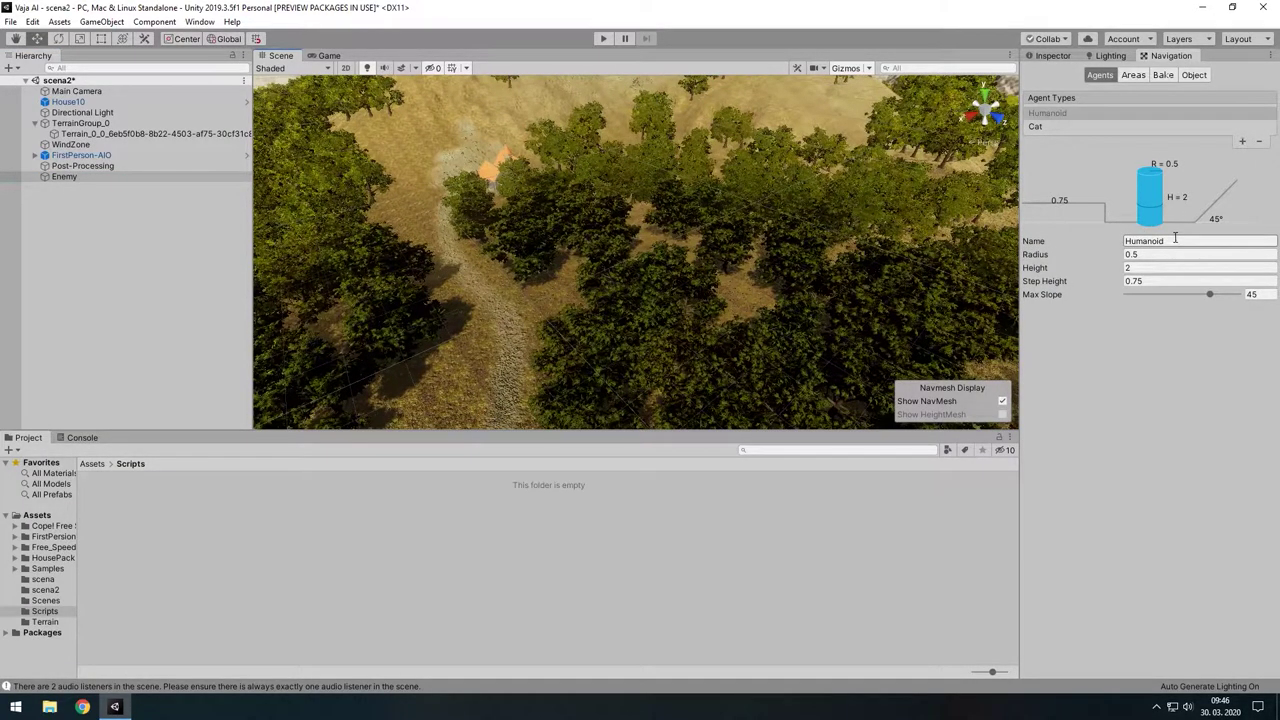
left_click(1127, 268)
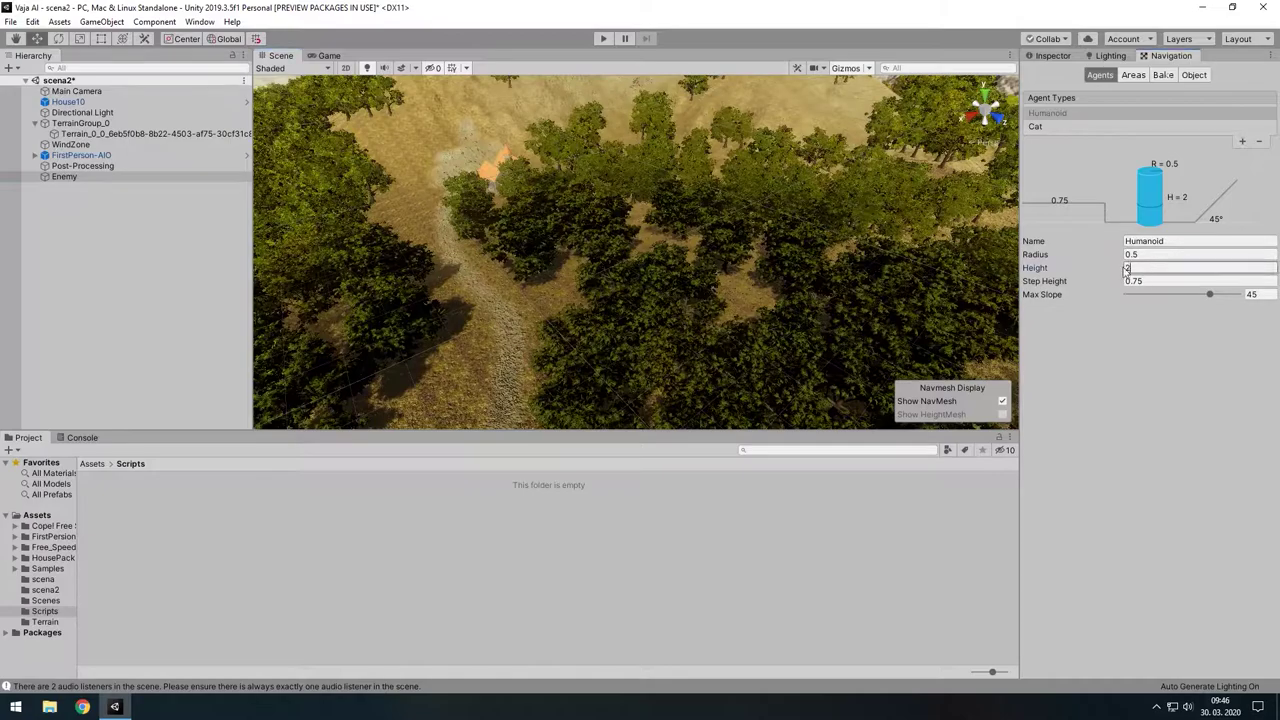
left_click(1128, 255)
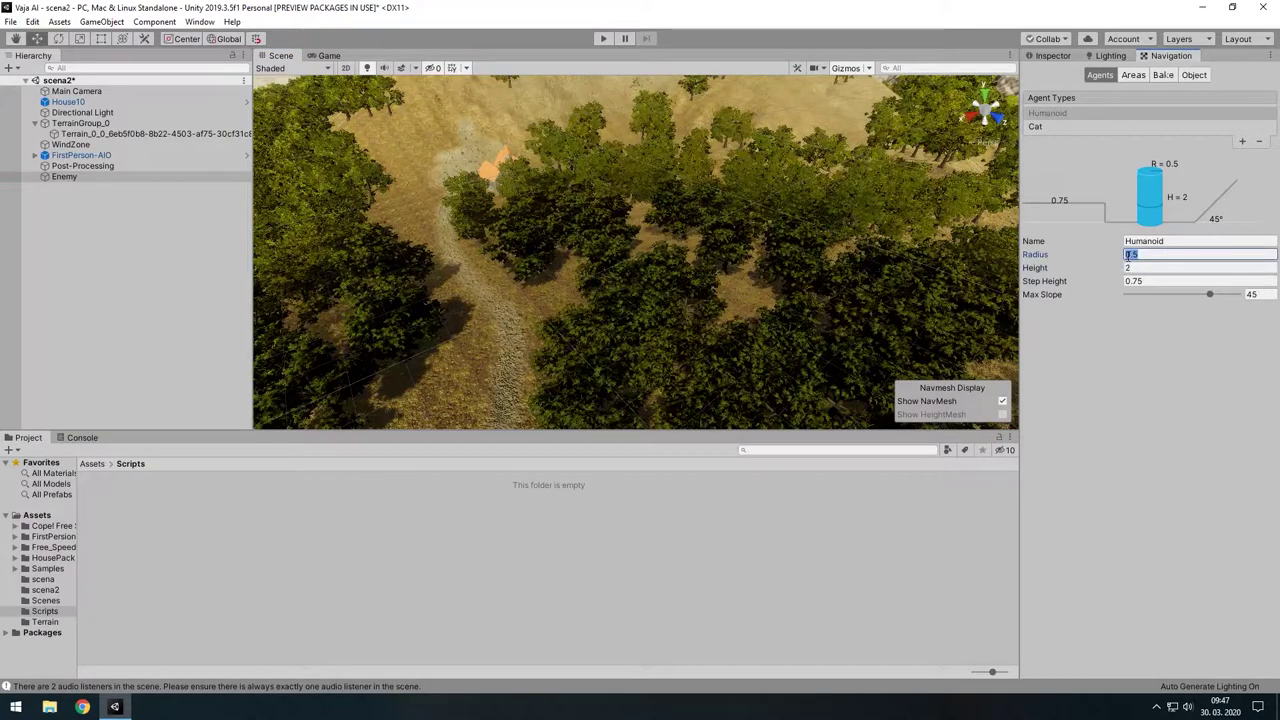
left_click(1140, 281)
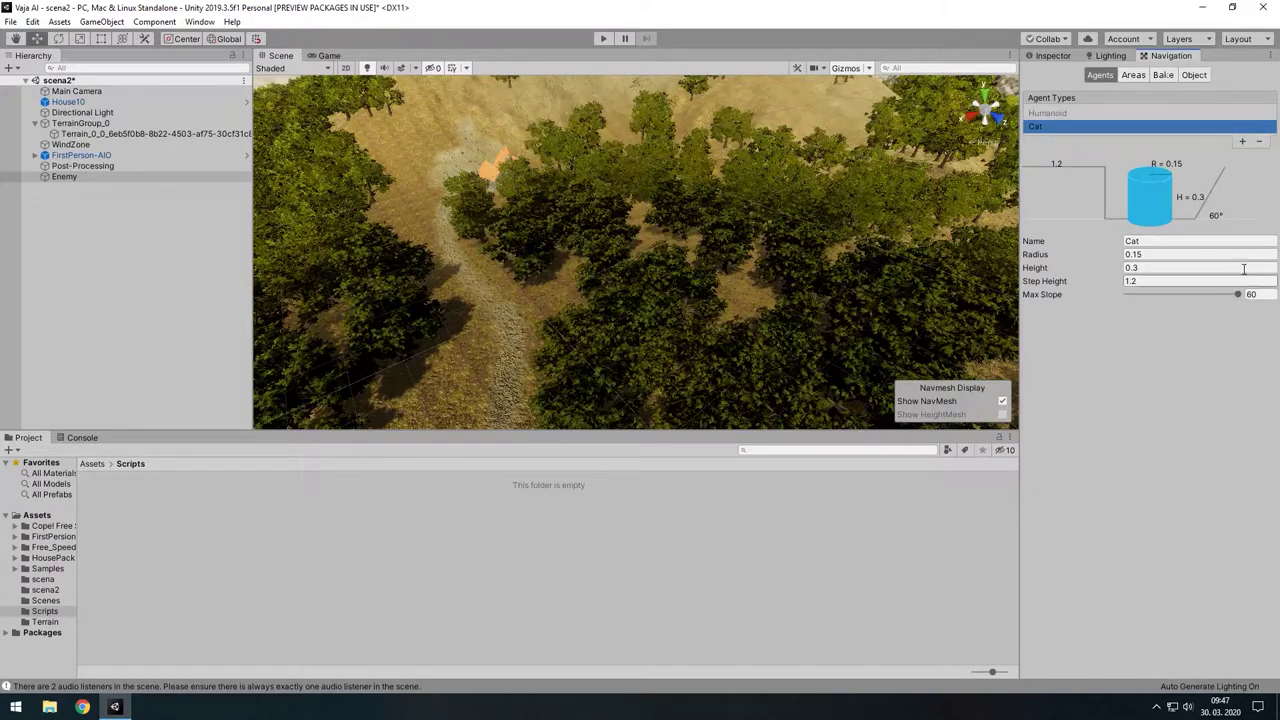
left_click(1076, 115)
- Select the Enemy capsule and frame it in the Scene view
middle_click_drag(771, 247, 790, 231)
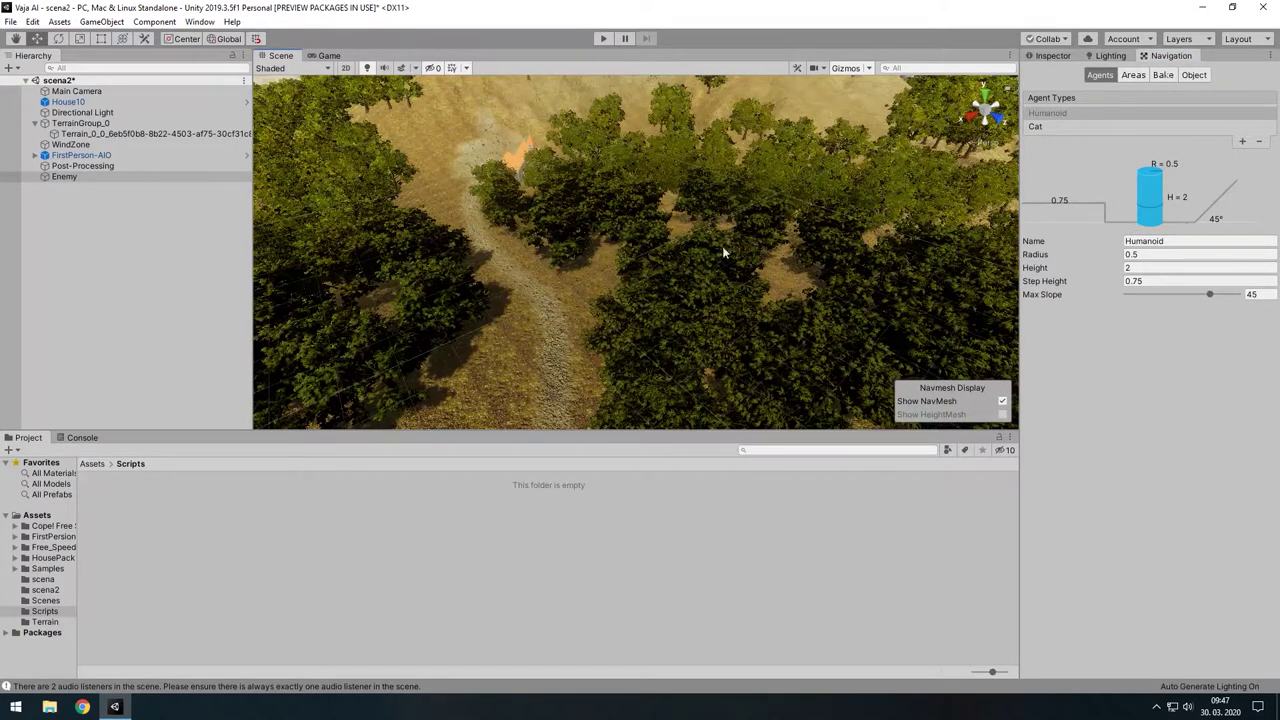
left_click(71, 180)
double_click(71, 180)
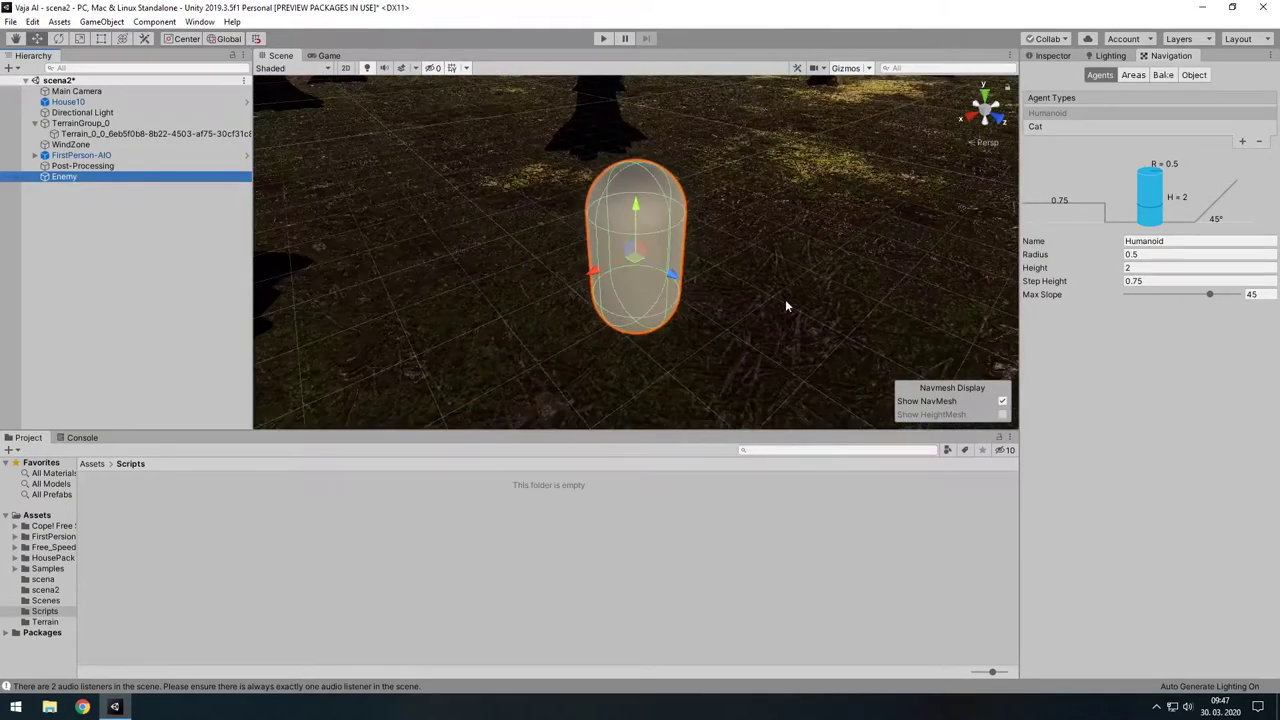
left_click(76, 180)
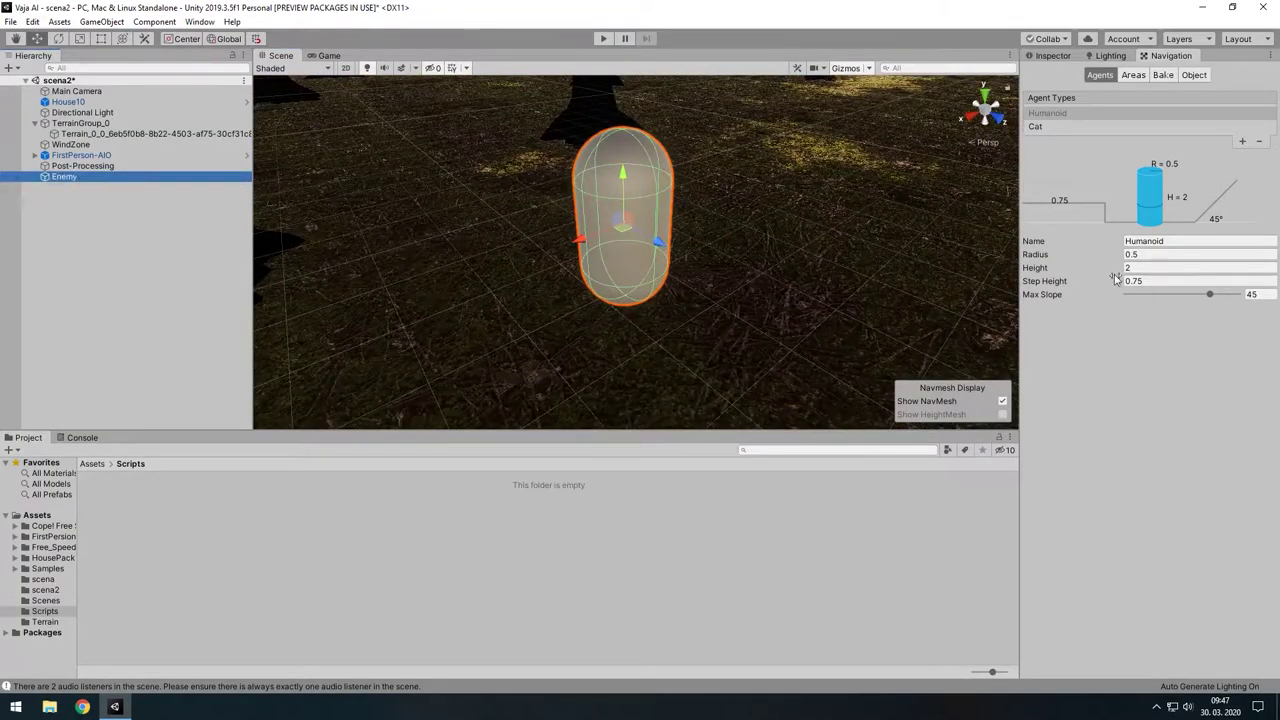
- Add a Nav Mesh Agent component to the Enemy
left_click(1053, 56)
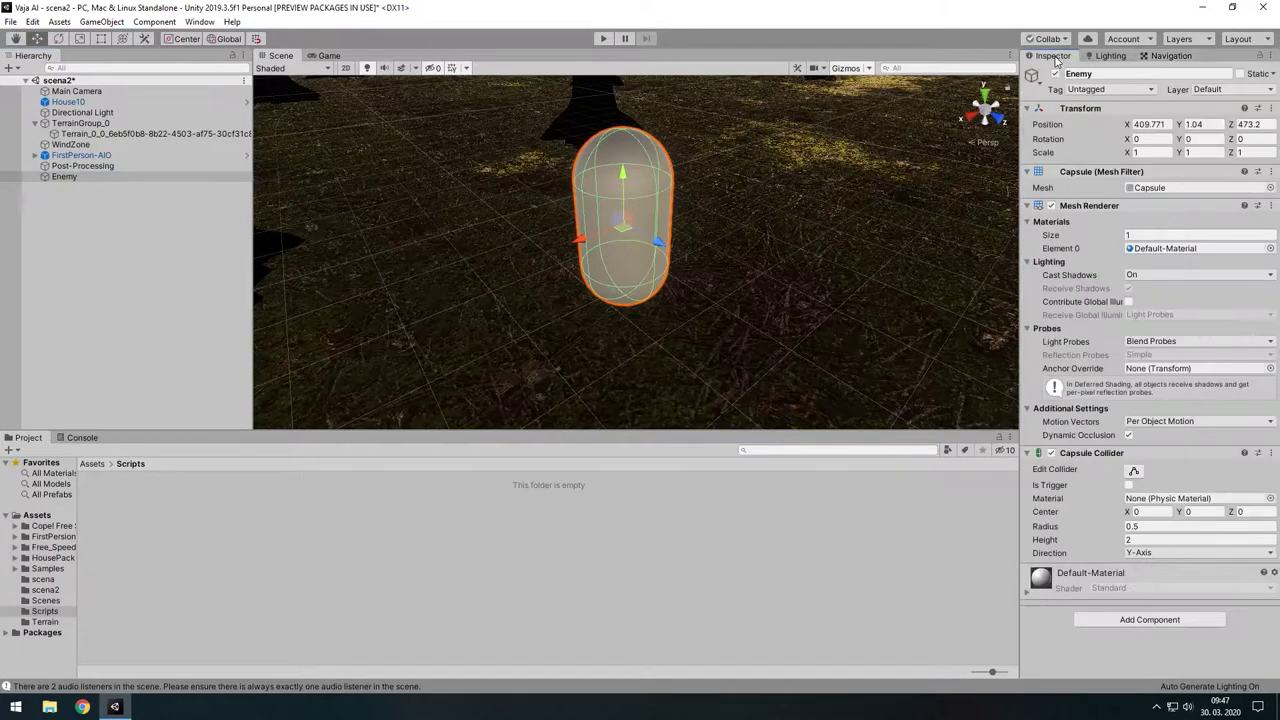
left_click(1120, 624)
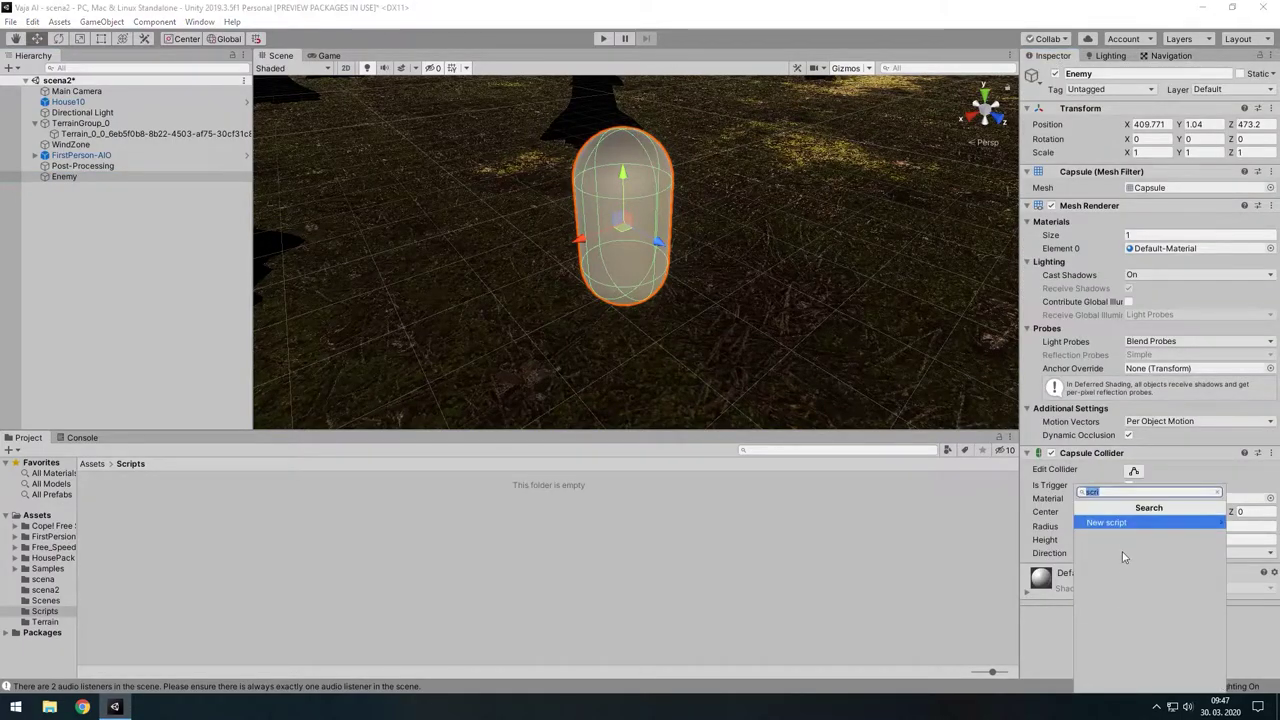
type("nav")
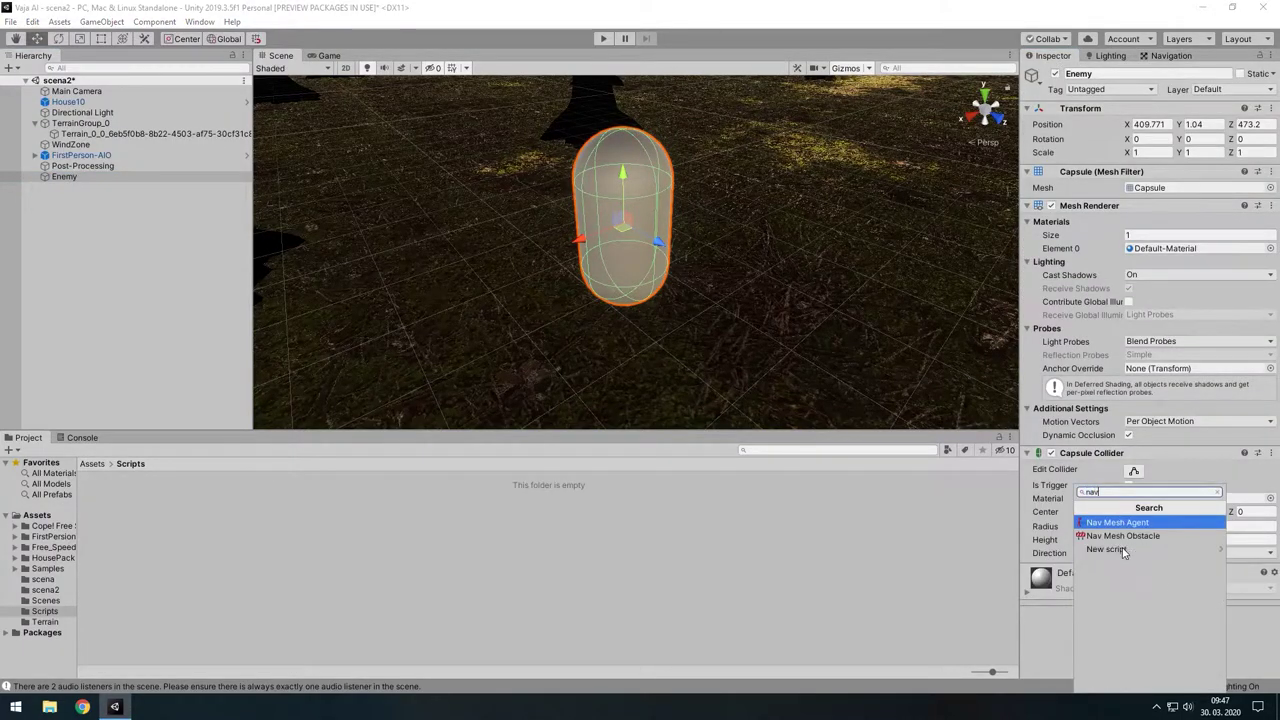
left_click(1110, 526)
scroll(1110, 530, "down", 5)
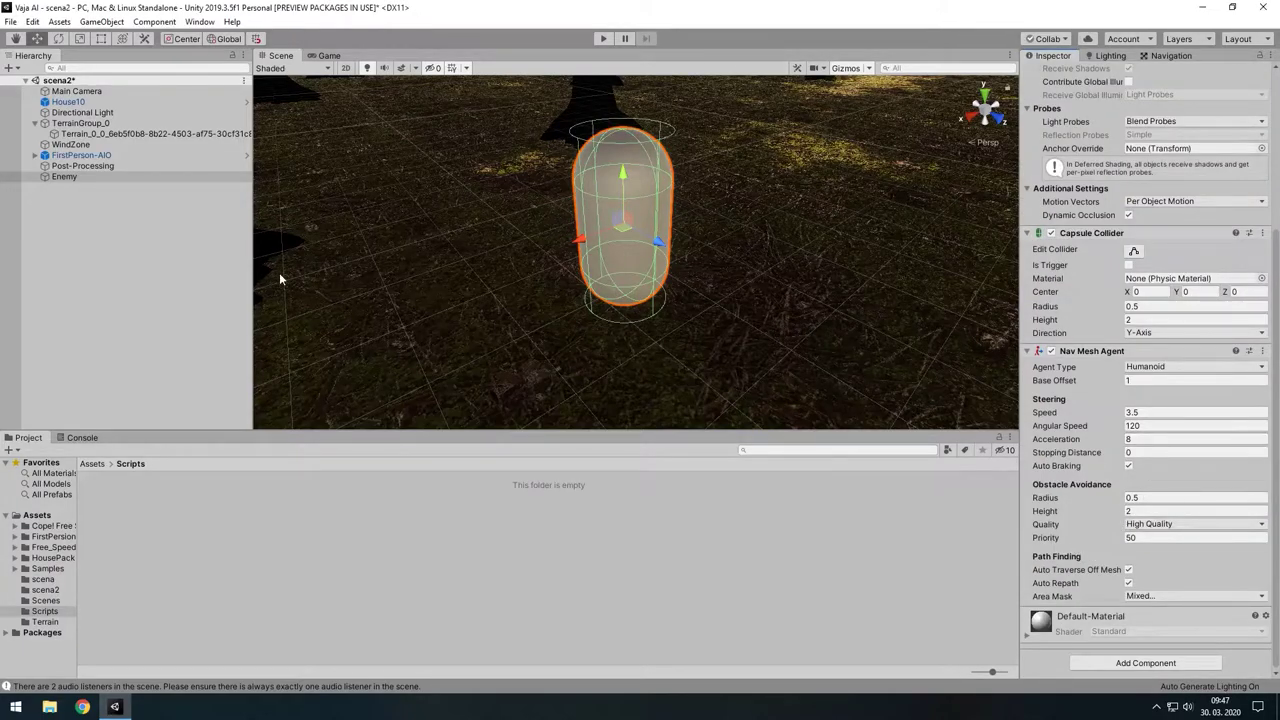
mouse_move(582, 341)
left_mouse_down("alt")
mouse_move(640, 289)
mouse_move(694, 306)
mouse_move(765, 204)
mouse_move(756, 287)
mouse_move(716, 343)
mouse_move(758, 272)
mouse_move(762, 302)
left_mouse_up("alt")
scroll(762, 302, "up", 2)
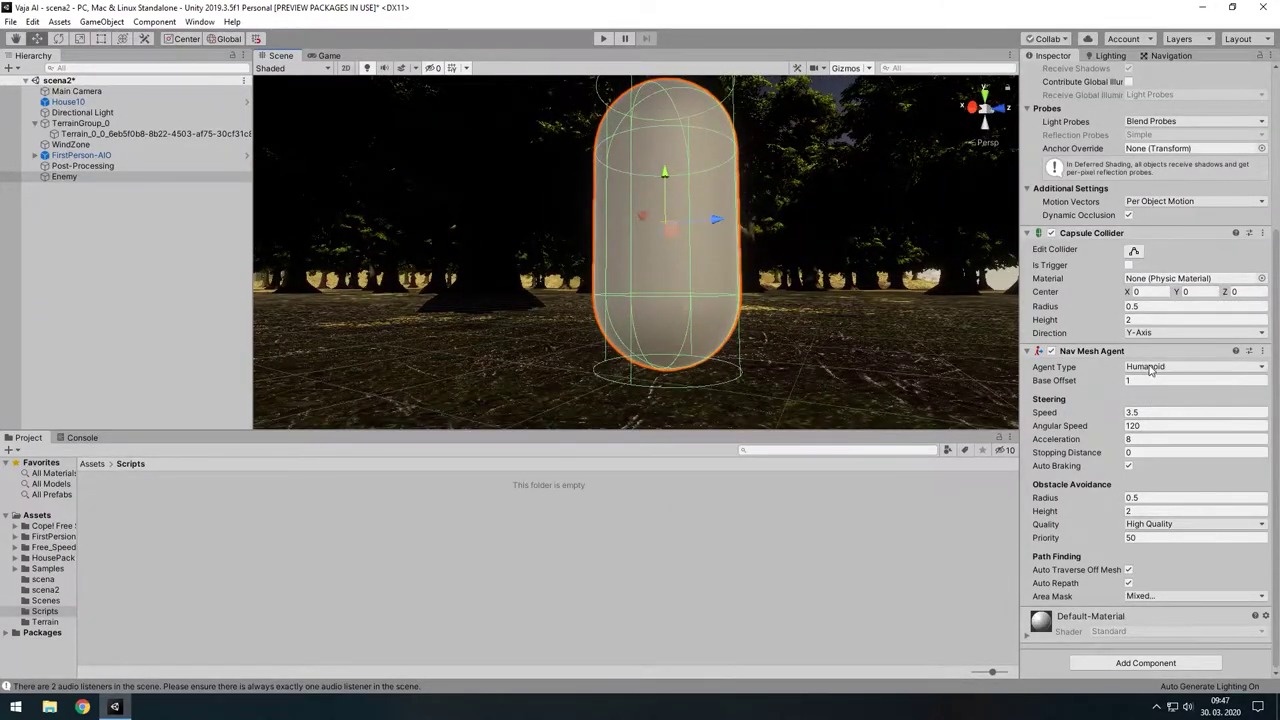
left_click_drag(848, 311, 851, 329, "alt")
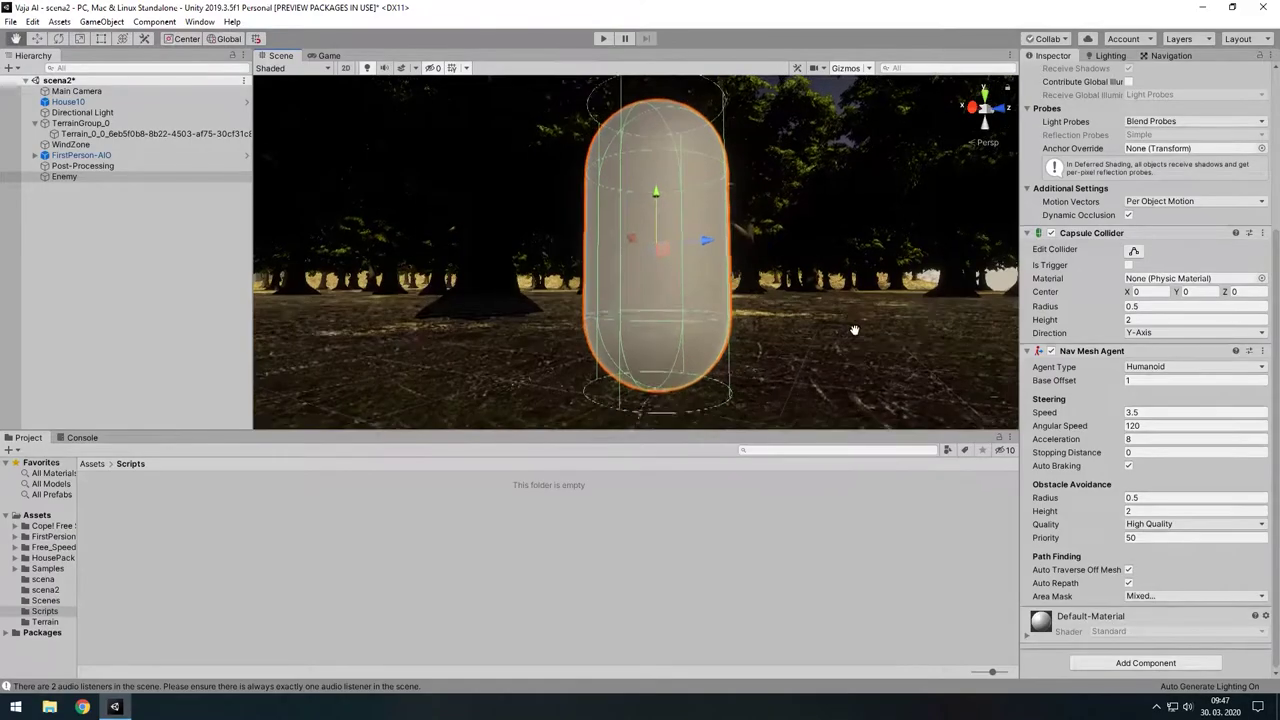
left_click(1050, 351)
left_click(1050, 351)
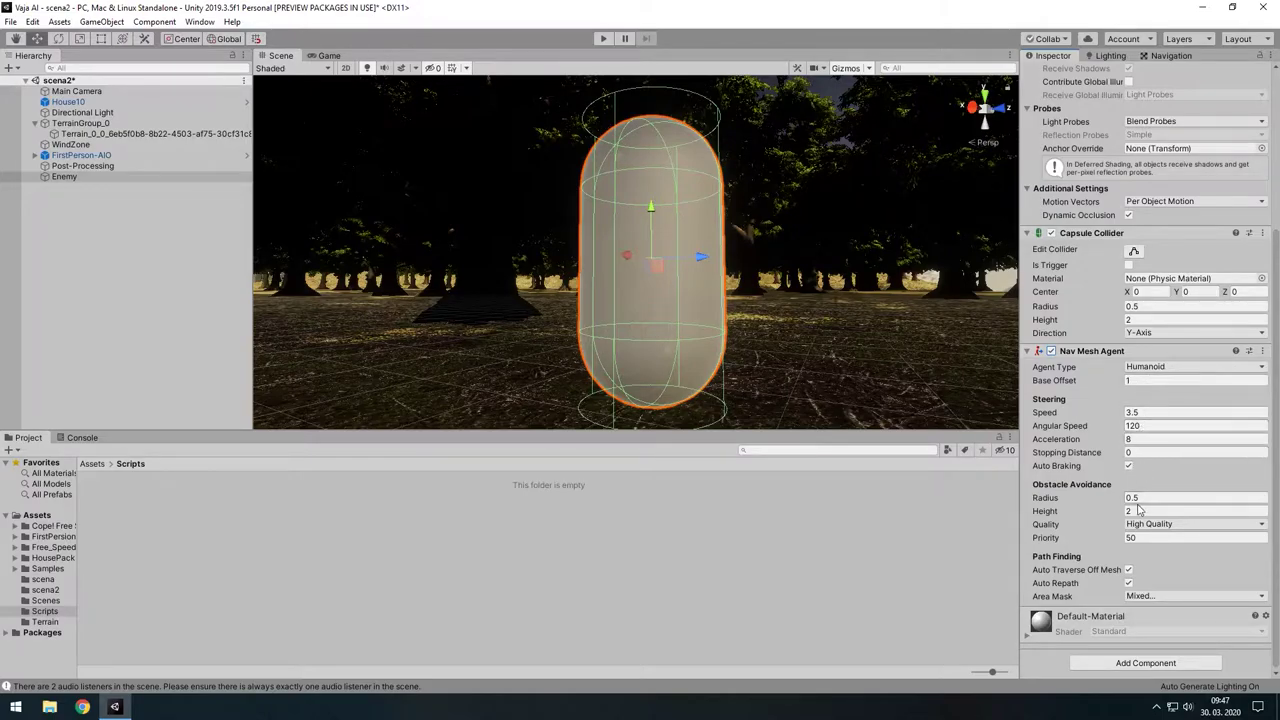
- Set the agent's obstacle avoidance height to 2.02 and radius to 0.58
left_click_drag(1054, 514, 1050, 514)
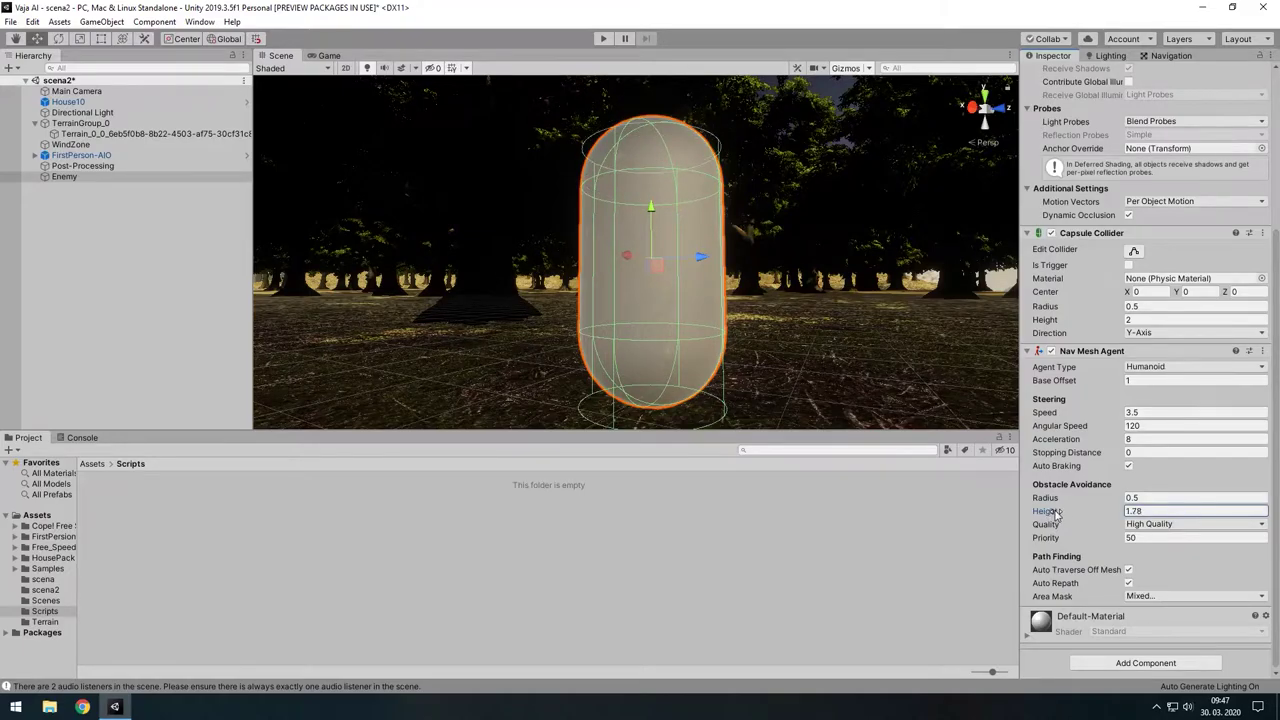
mouse_move(870, 345)
middle_mouse_down()
mouse_move(856, 356)
mouse_move(784, 337)
middle_mouse_up()
scroll(784, 337, "down", 2)
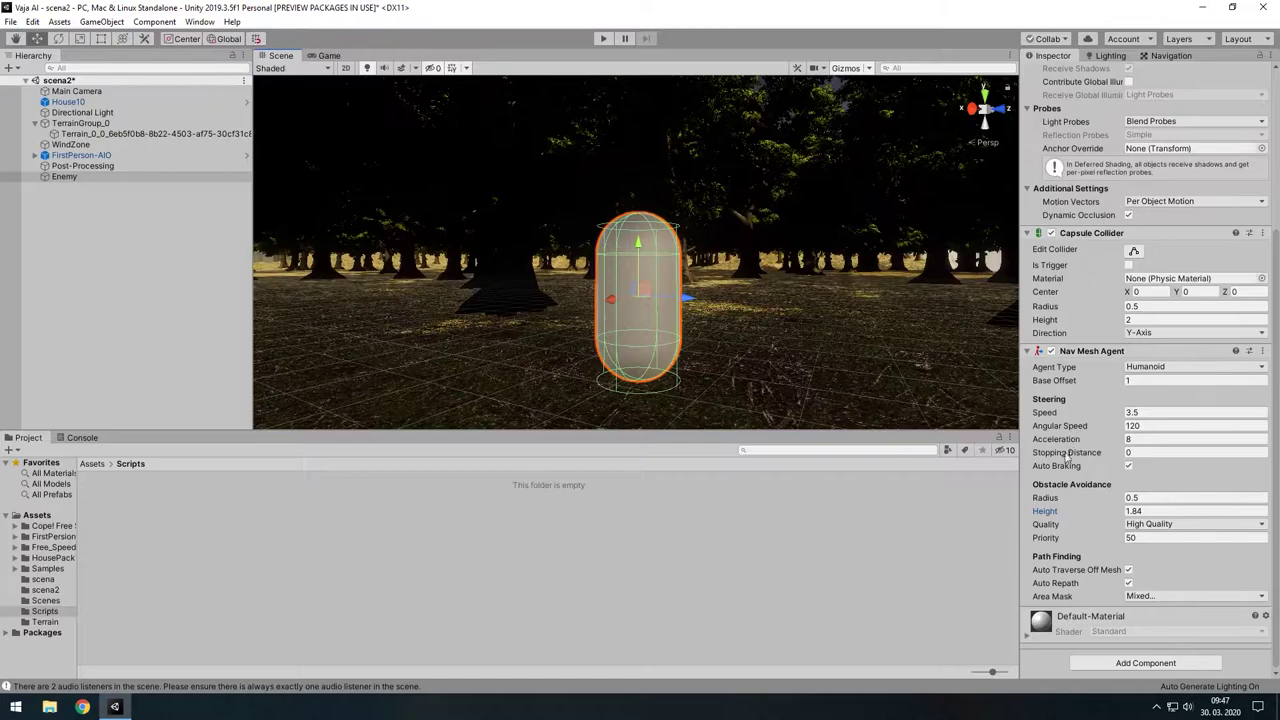
left_click_drag(1044, 512, 1048, 514)
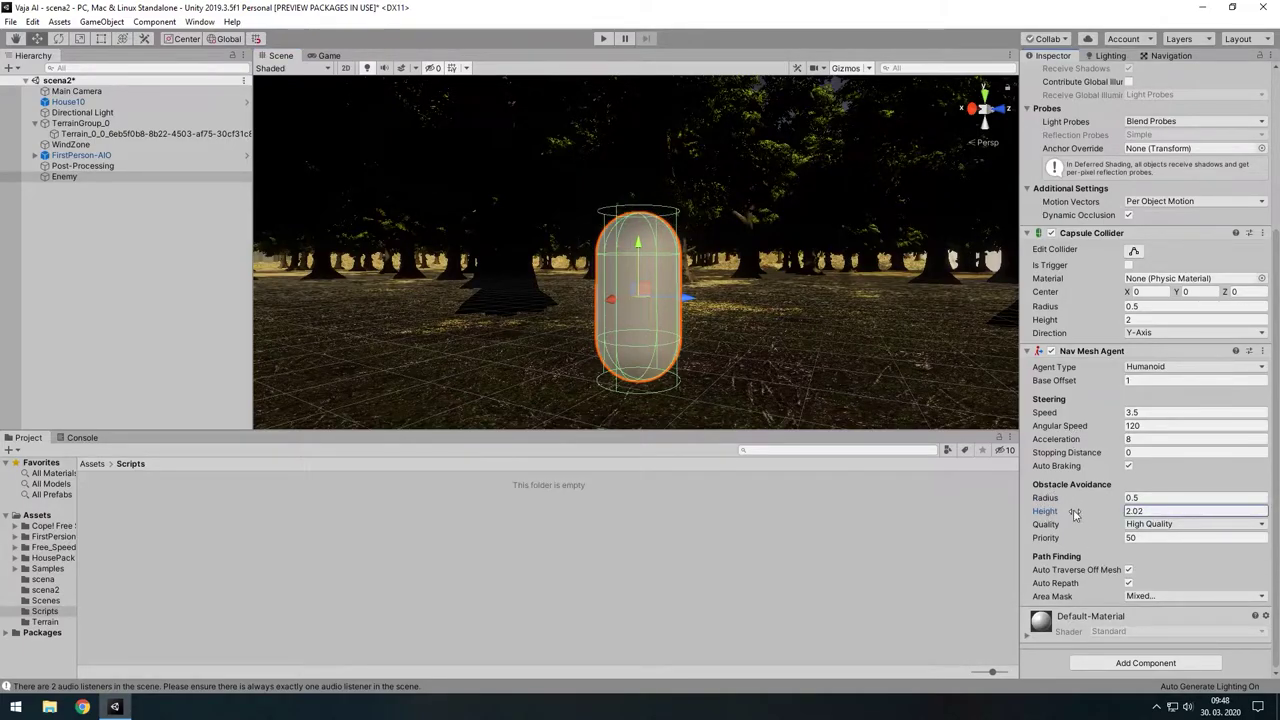
left_click_drag(1046, 499, 1053, 503)
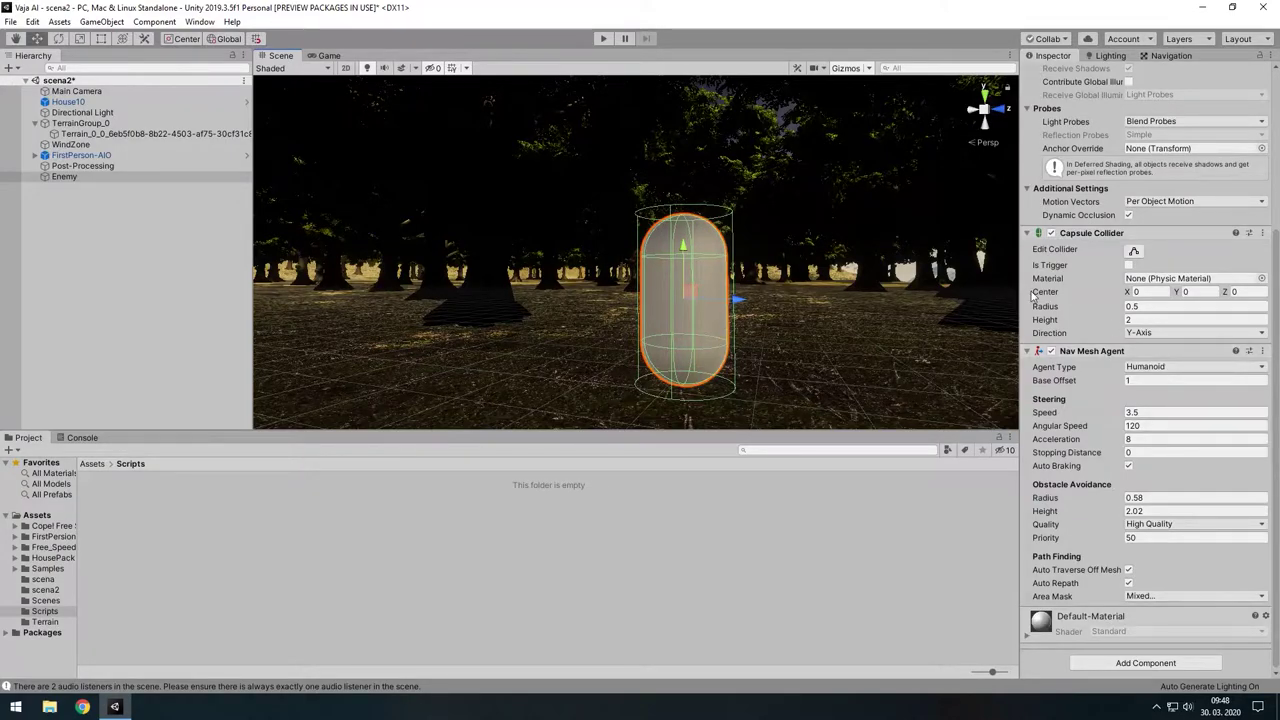
scroll(846, 364, "down", 3)
scroll(839, 327, "down", 2)
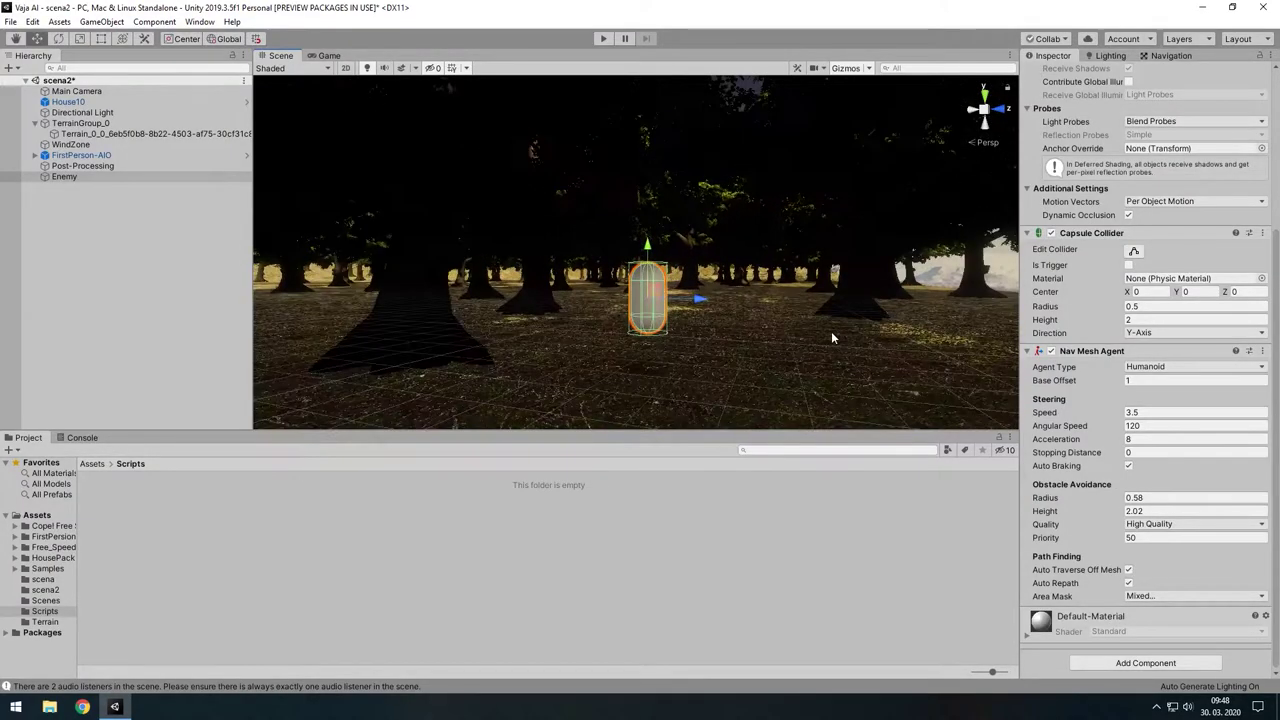
mouse_move(839, 296)
left_mouse_down("alt")
mouse_move(788, 323)
mouse_move(543, 332)
mouse_move(626, 353)
left_mouse_up("alt")
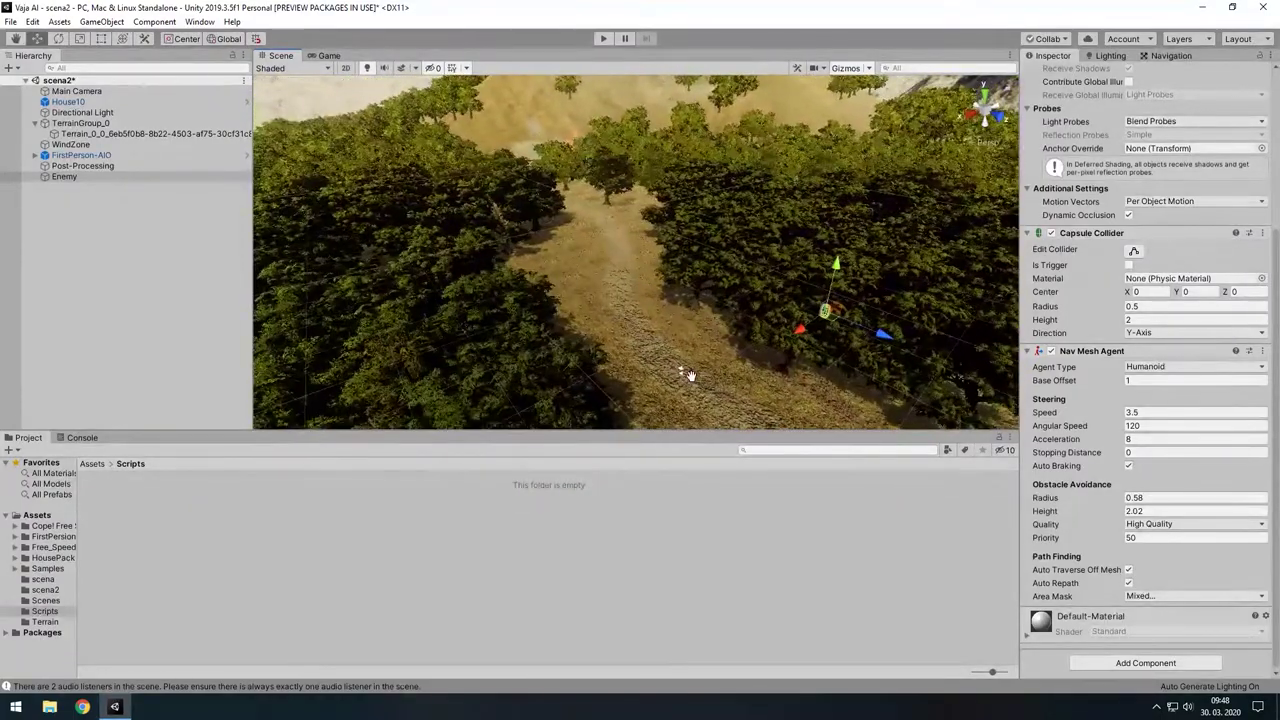
left_click(646, 319)
- Bake a NavMesh over the terrain from the Navigation Bake tab
key("f")
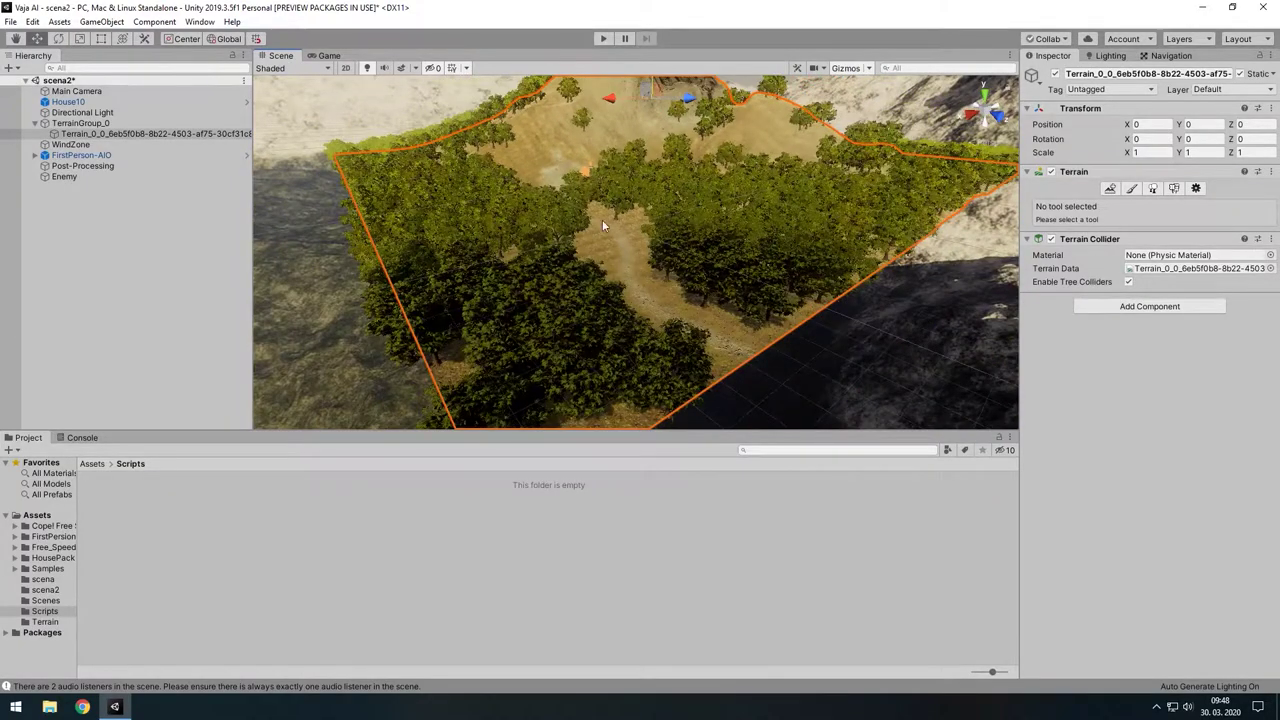
mouse_move(612, 221)
left_mouse_down("alt")
mouse_move(641, 297)
mouse_move(673, 264)
left_mouse_up("alt")
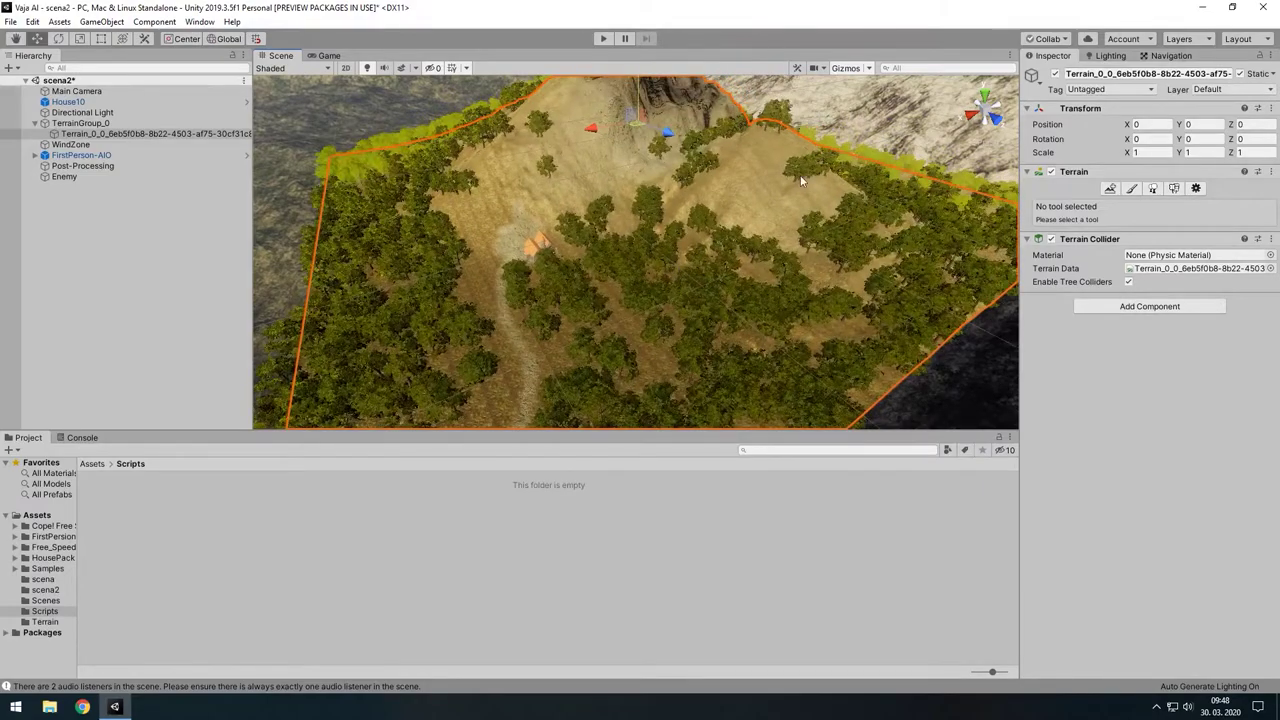
left_click(1184, 57)
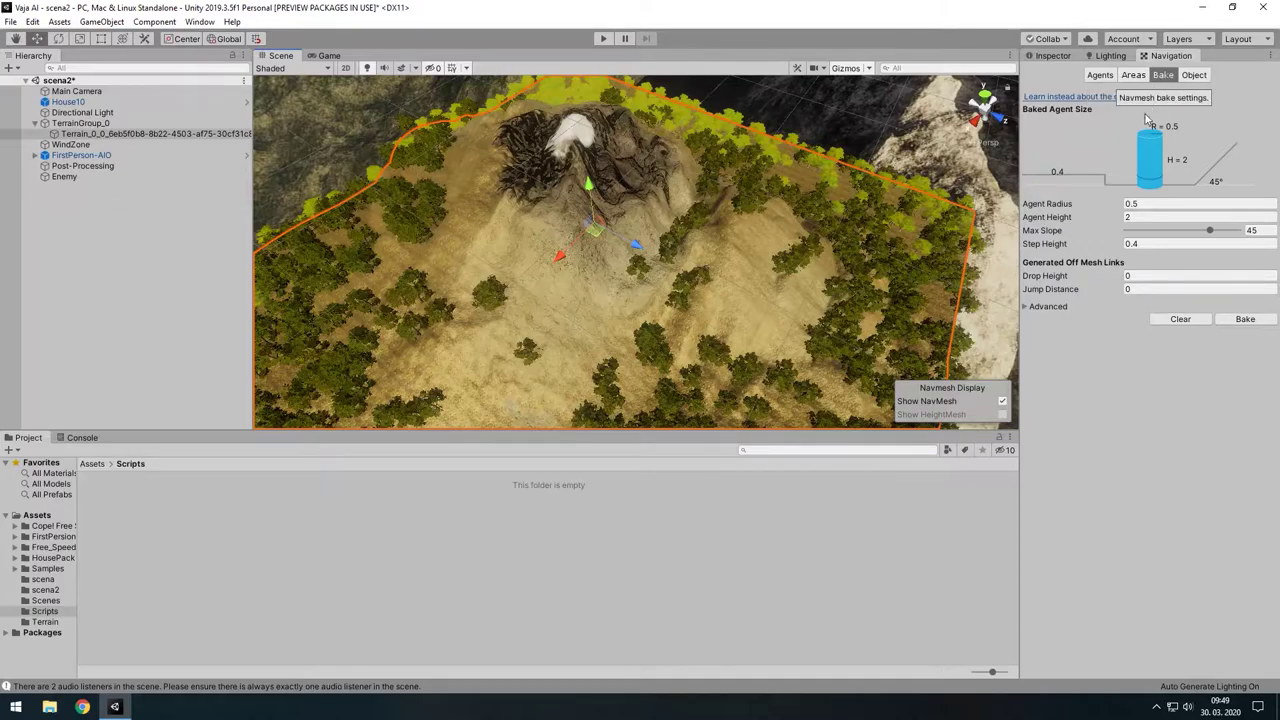
left_click(1246, 319)
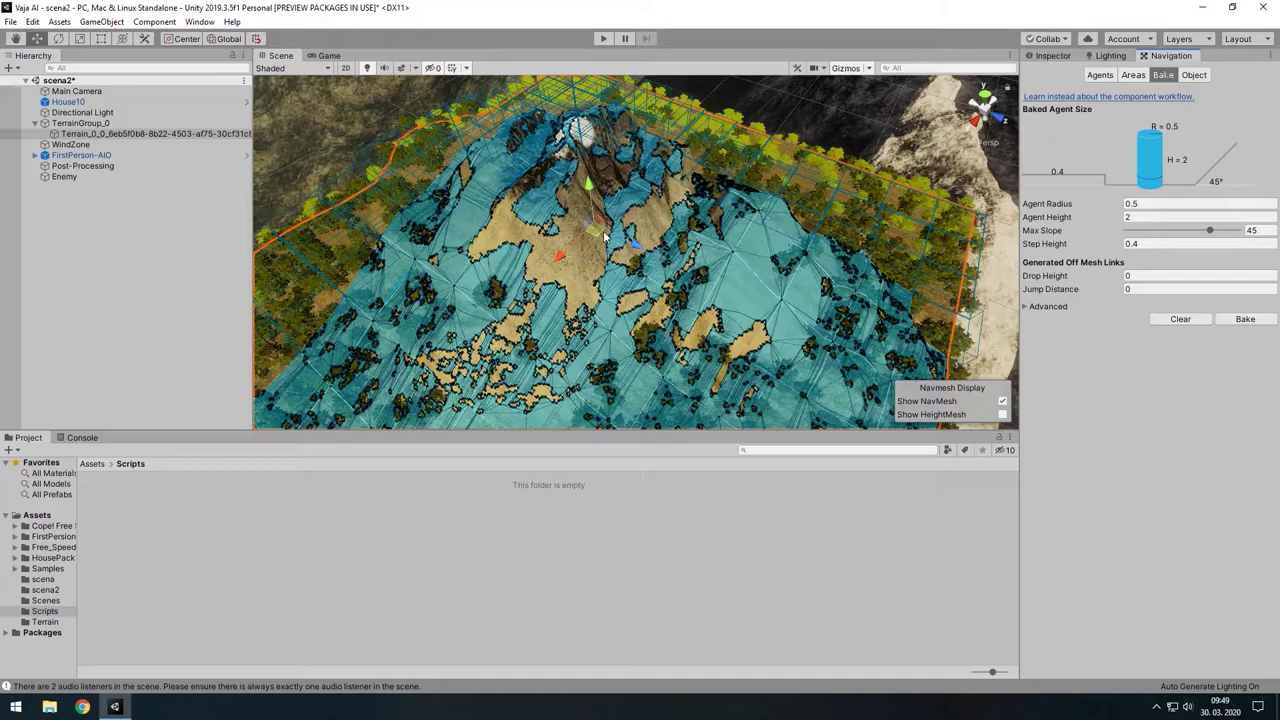
- Orbit around the terrain to inspect the baked blue navmesh areas
left_click_drag(745, 347, 813, 369, "alt")
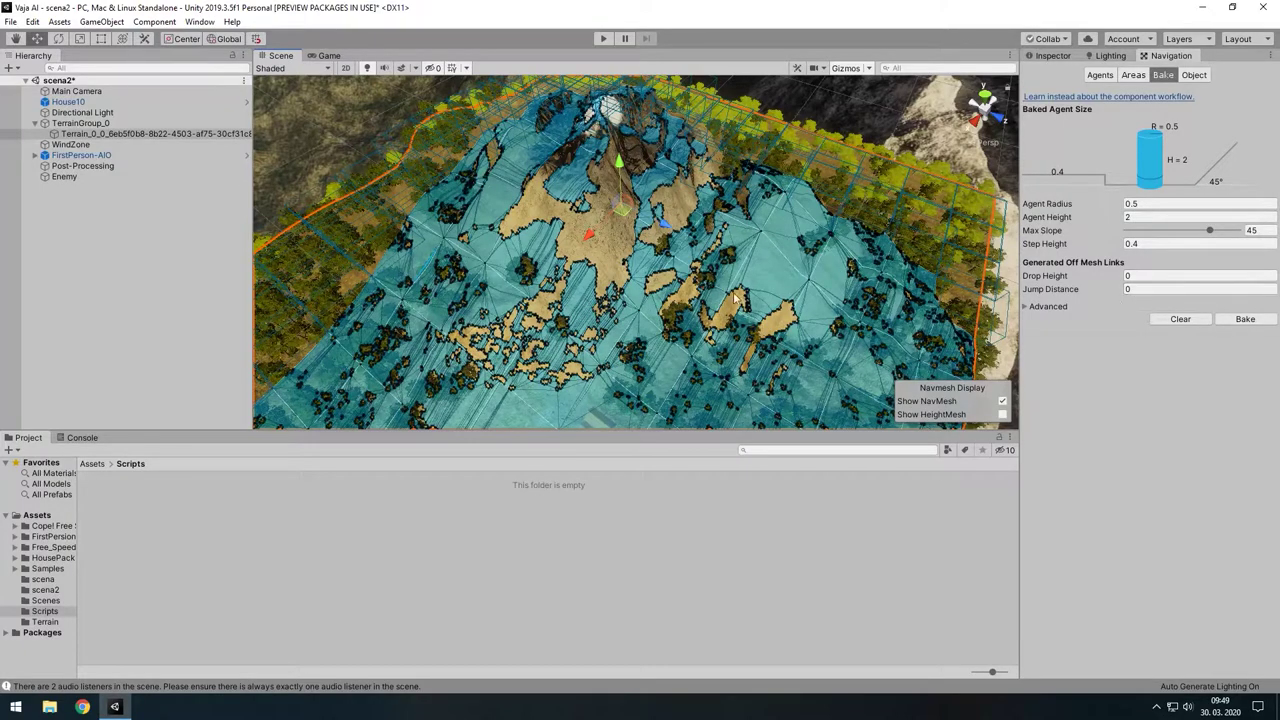
mouse_move(737, 299)
left_mouse_down("alt")
mouse_move(746, 218)
mouse_move(834, 181)
mouse_move(632, 186)
left_mouse_up("alt")
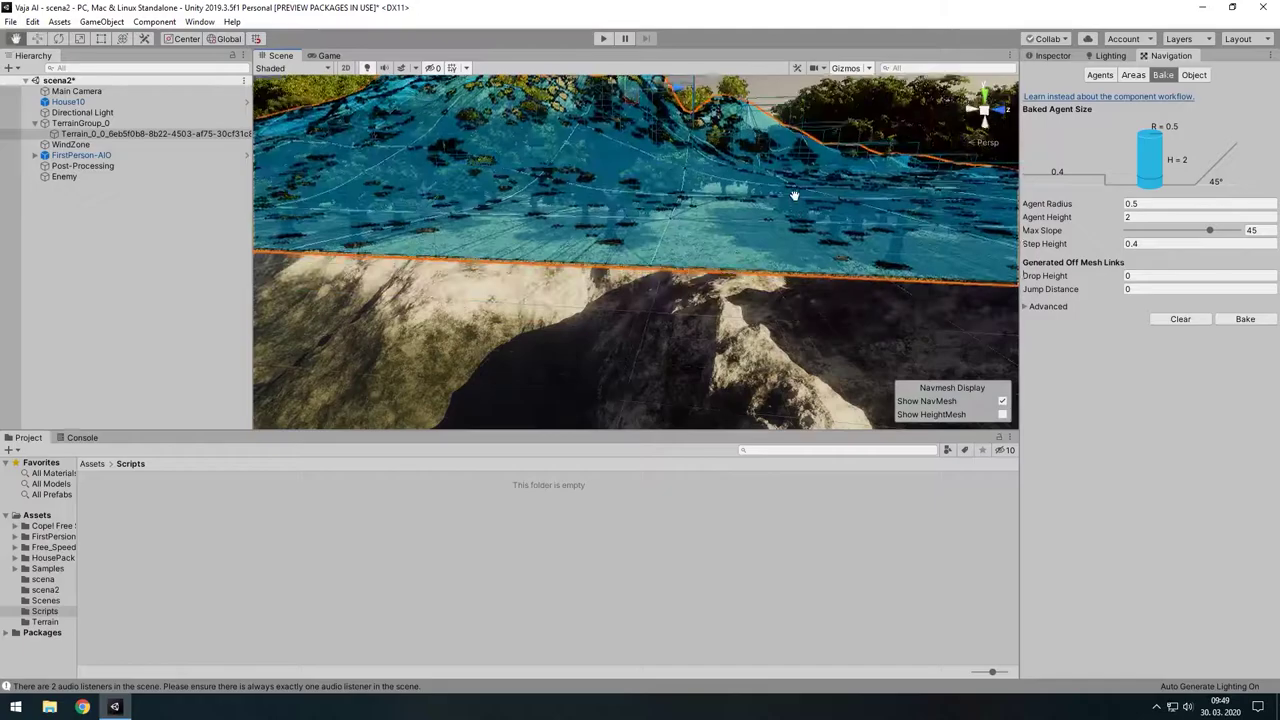
scroll(600, 170, "up", 3)
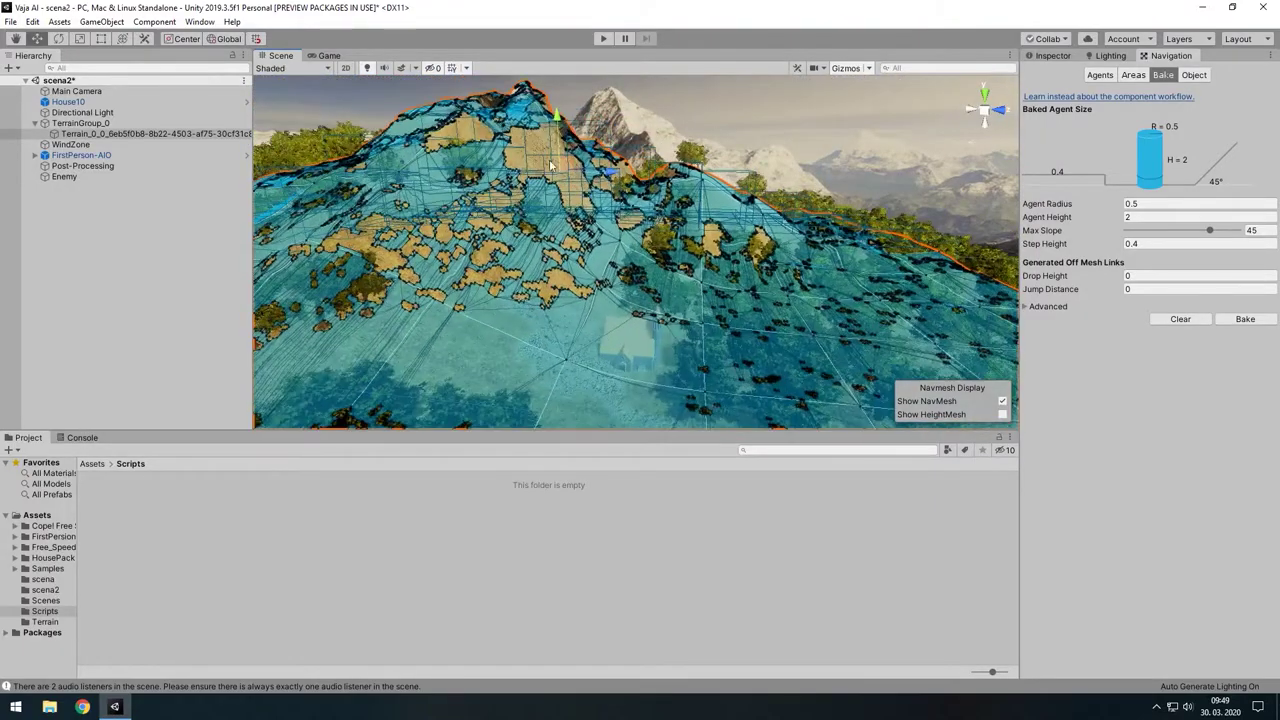
mouse_move(800, 270)
left_mouse_down("alt")
mouse_move(605, 378)
mouse_move(634, 283)
mouse_move(825, 290)
mouse_move(518, 273)
mouse_move(505, 353)
mouse_move(531, 358)
mouse_move(593, 238)
mouse_move(728, 223)
mouse_move(766, 297)
mouse_move(738, 243)
mouse_move(768, 206)
left_mouse_up("alt")
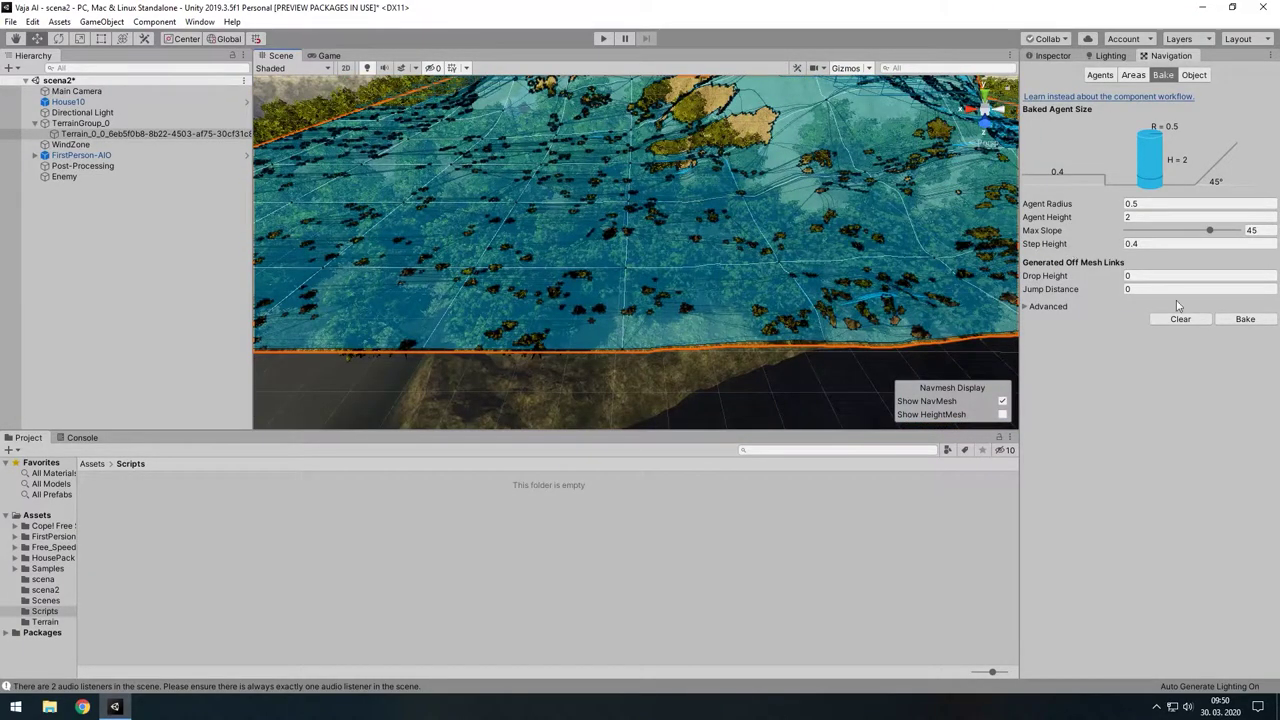
left_click(1058, 56)
mouse_move(550, 138)
left_mouse_down("alt")
mouse_move(551, 255)
mouse_move(608, 271)
mouse_move(747, 212)
mouse_move(545, 173)
left_mouse_up("alt")
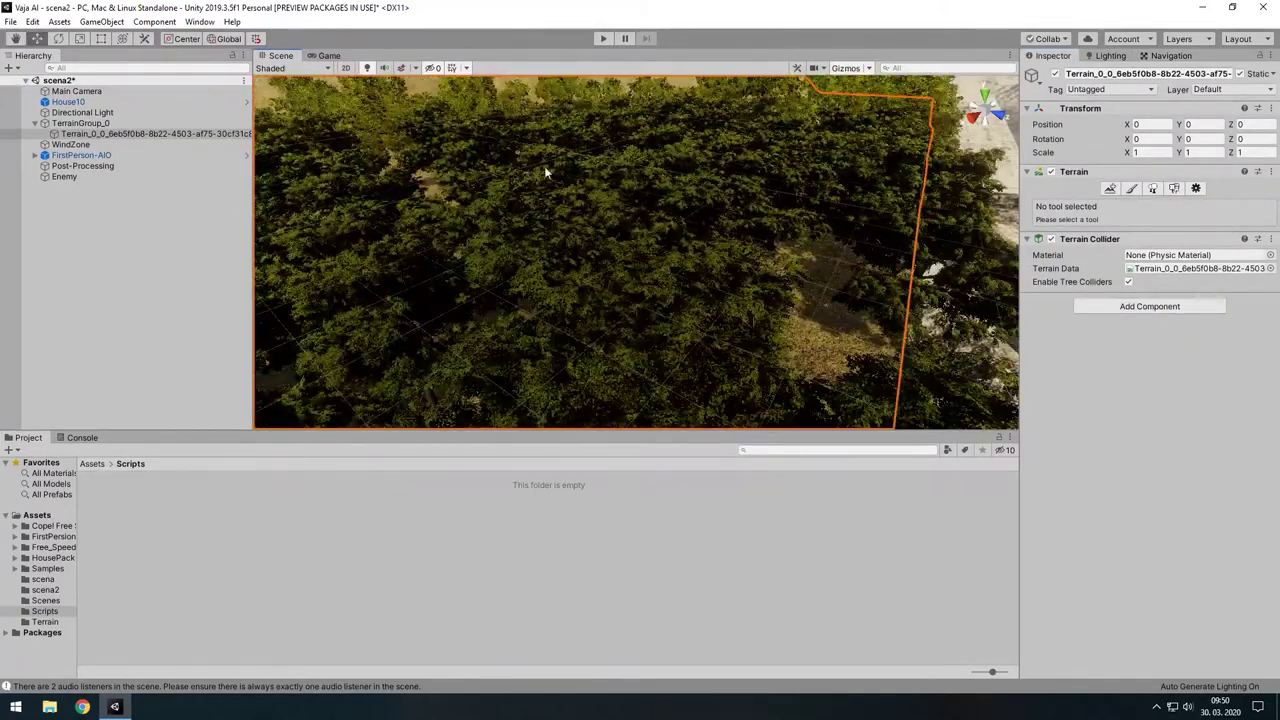
- Play-test walking the player forward, stop with Ctrl+P, and select Enemy
left_click(601, 40)
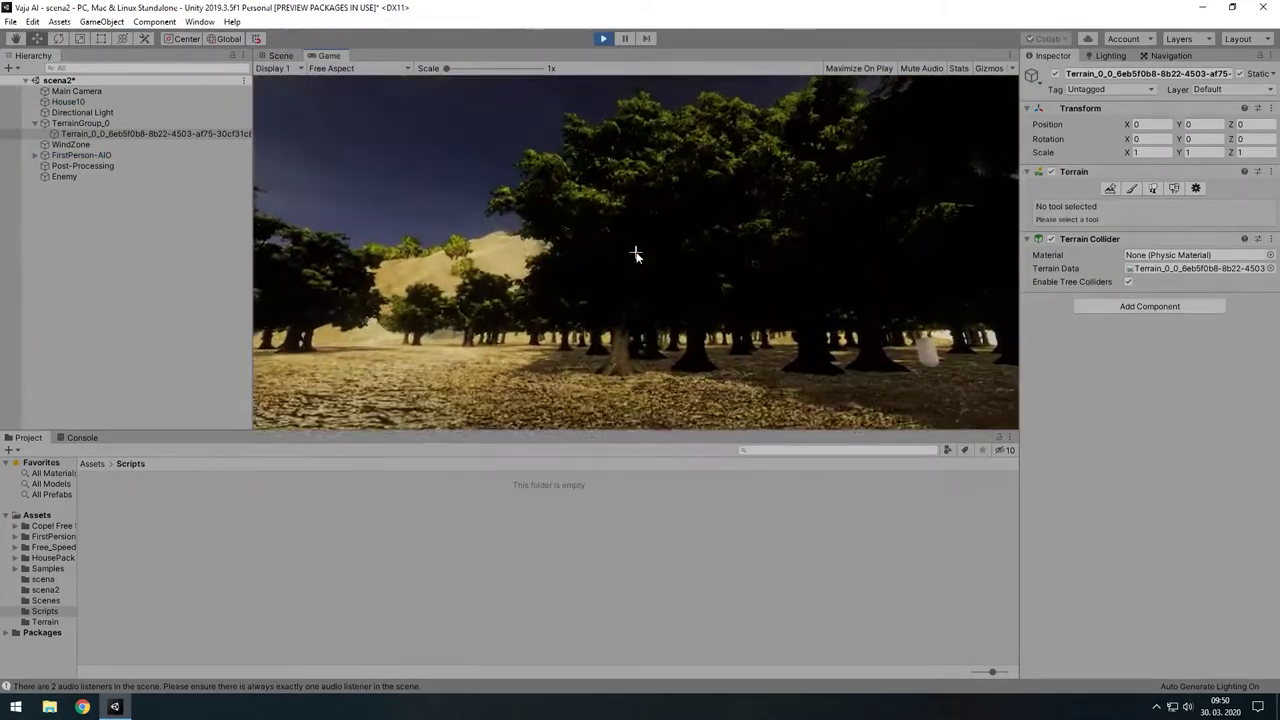
key("w")
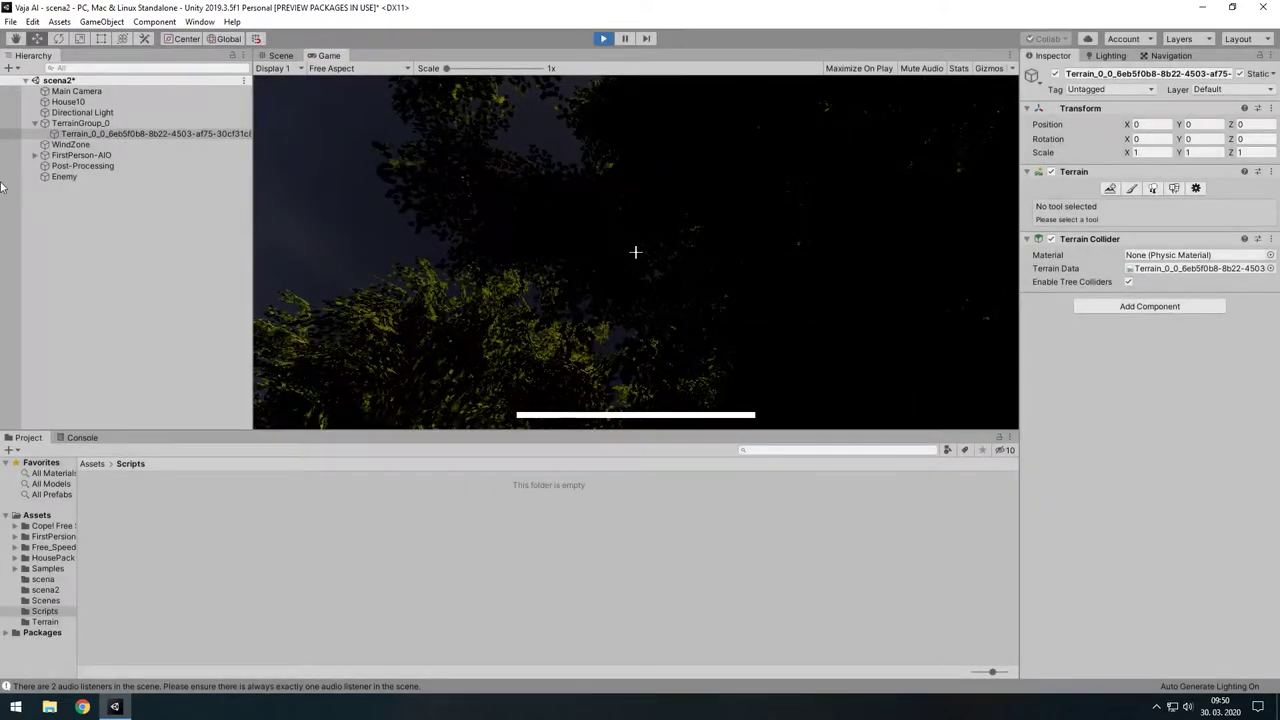
key("ctrl+p")
left_click(64, 176)
- Attach a new script component named AI to the Enemy
key("f")
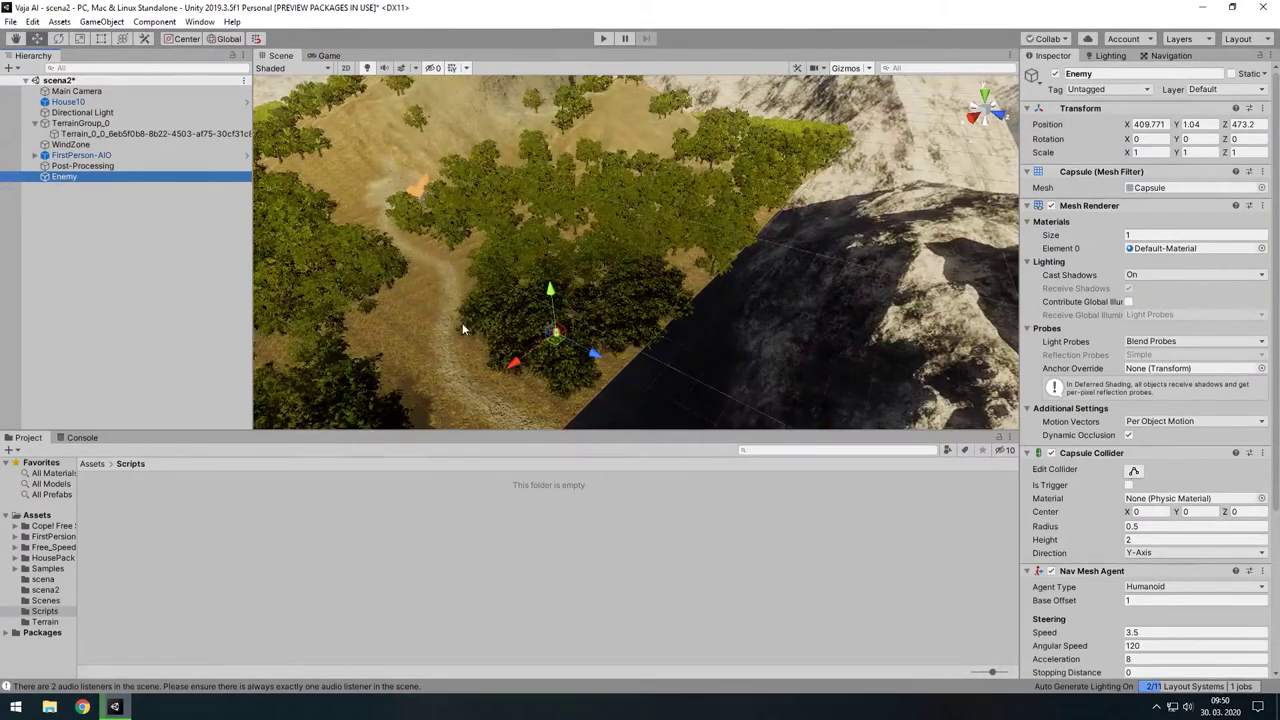
middle_click_drag(518, 357, 596, 238)
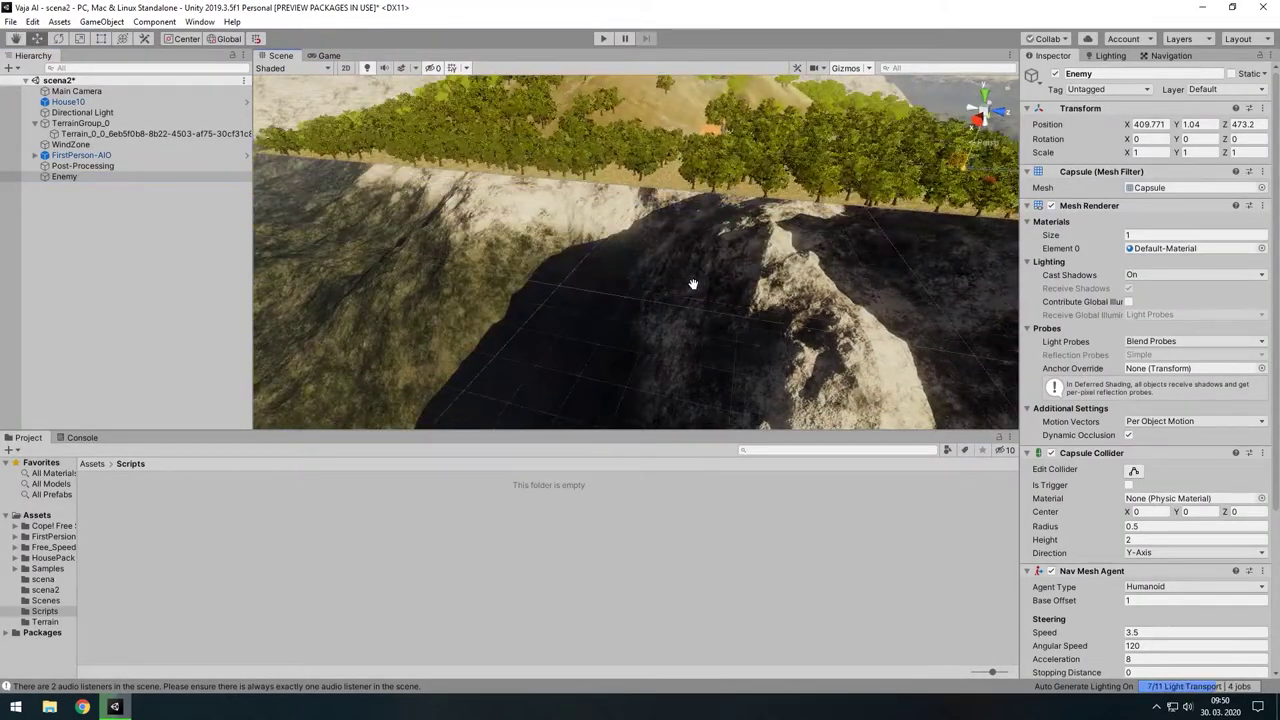
scroll(600, 242, "up", 3)
scroll(540, 305, "up", 4)
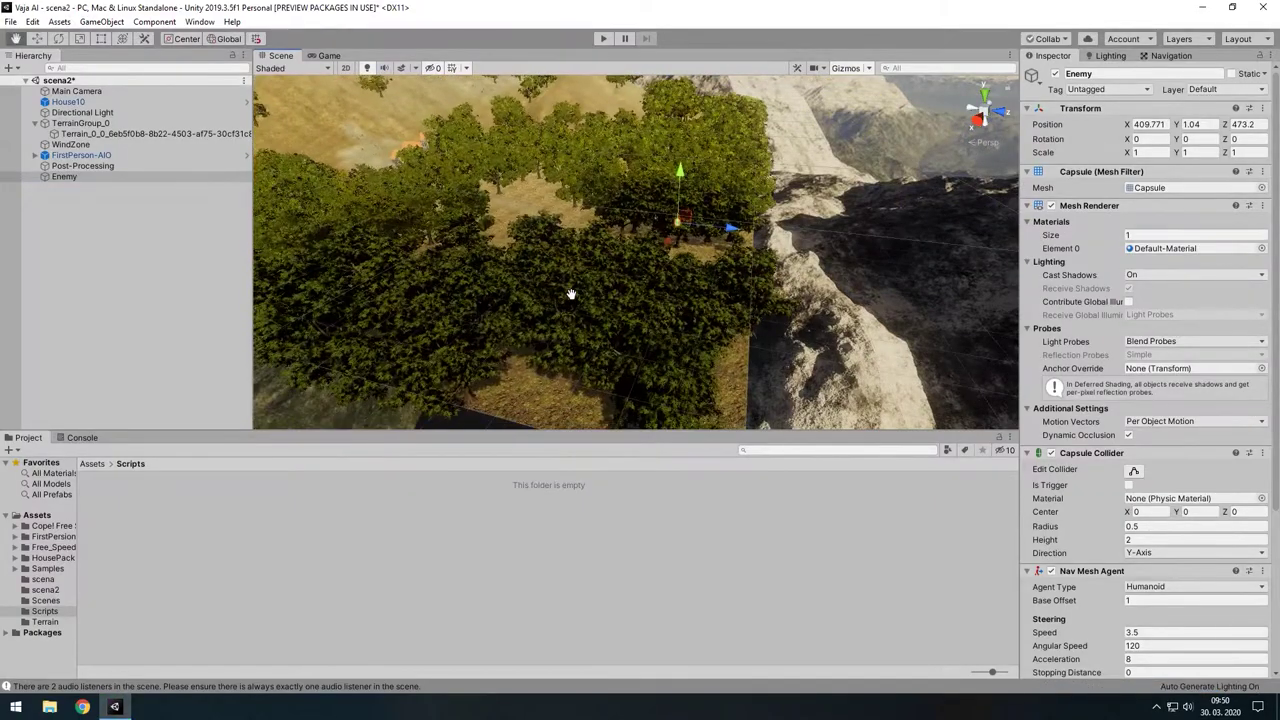
scroll(1110, 400, "down", 5)
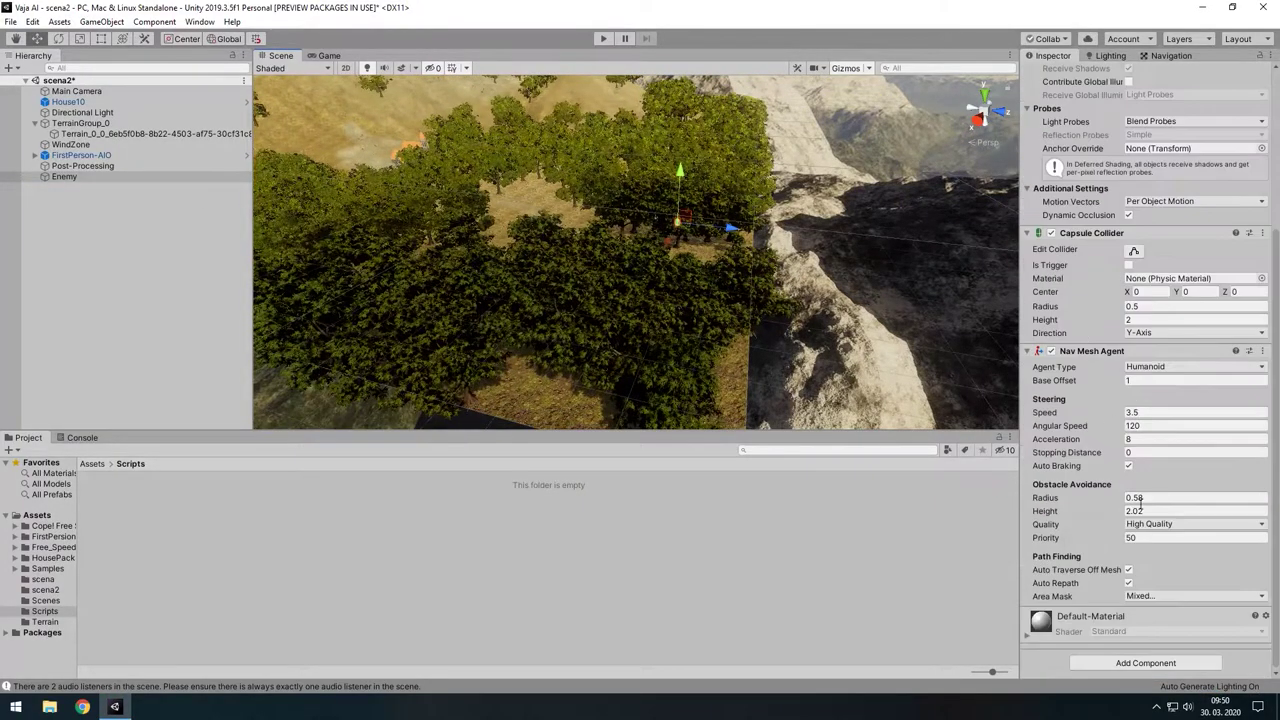
left_click(1150, 662)
type("scr")
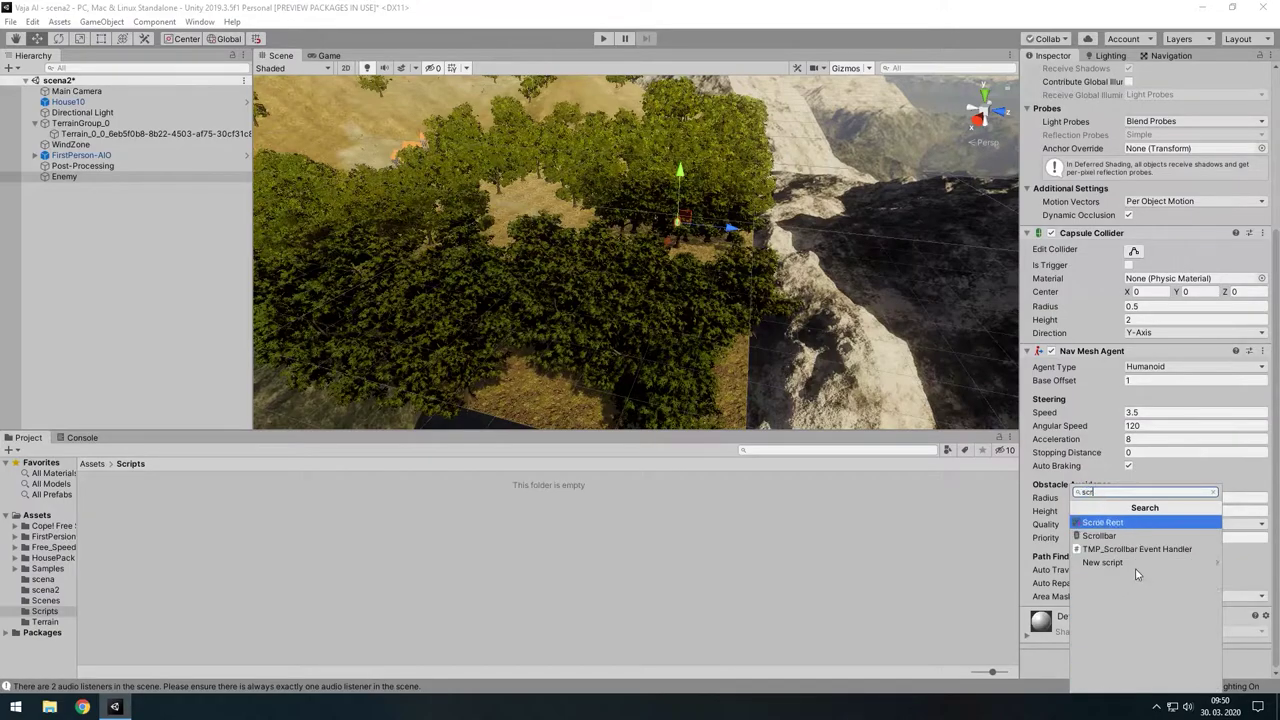
type("i")
key("Return")
type("AI")
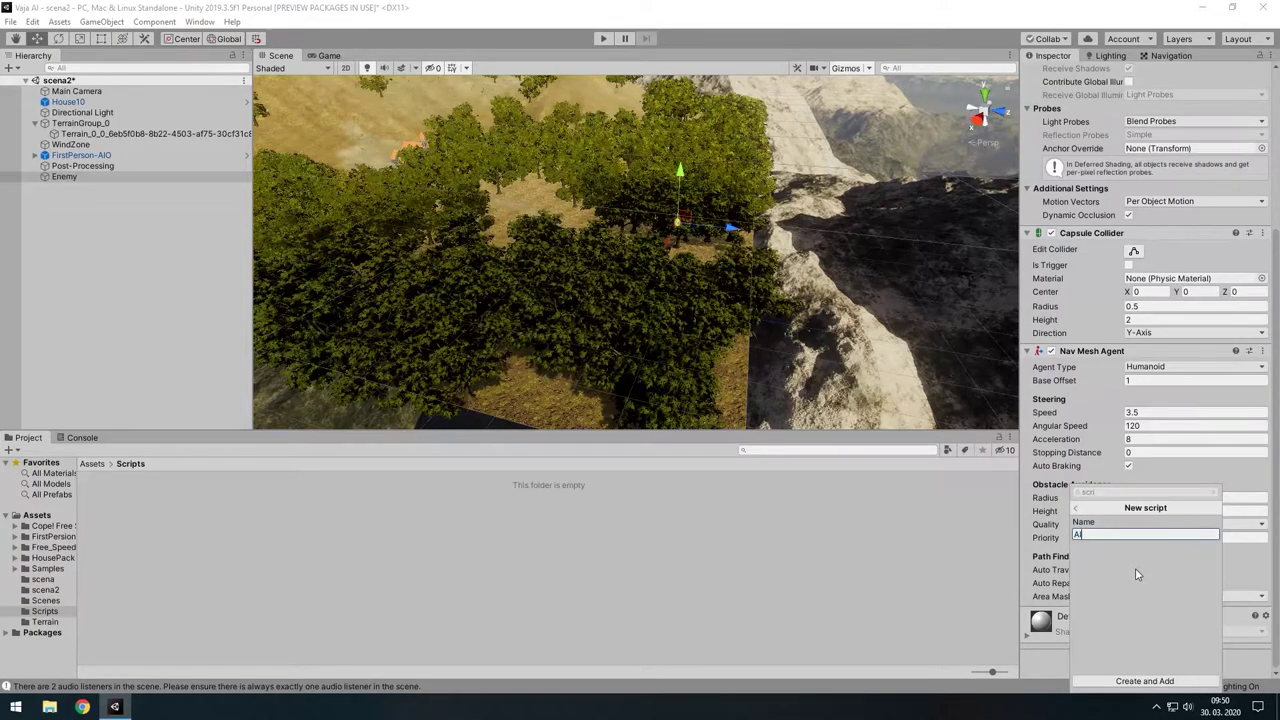
key("Escape")
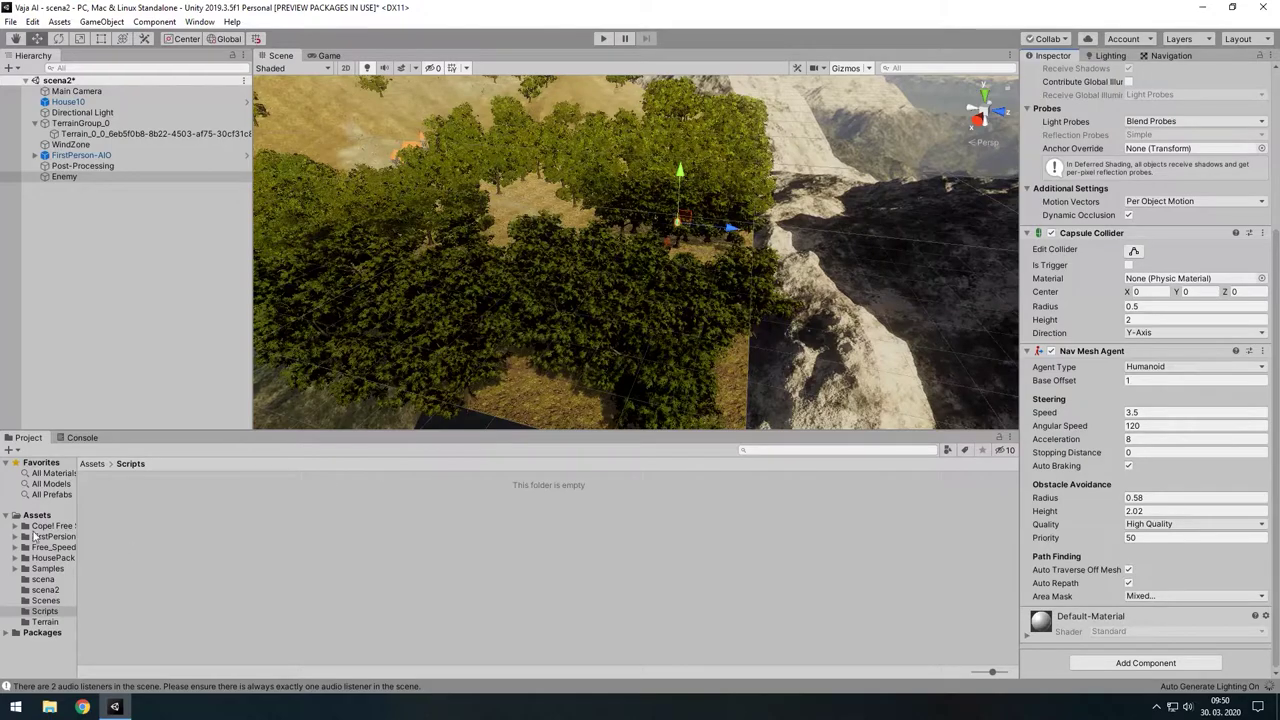
- Move AI.cs from Assets into the Scripts folder
scroll(1120, 615, "down", 1)
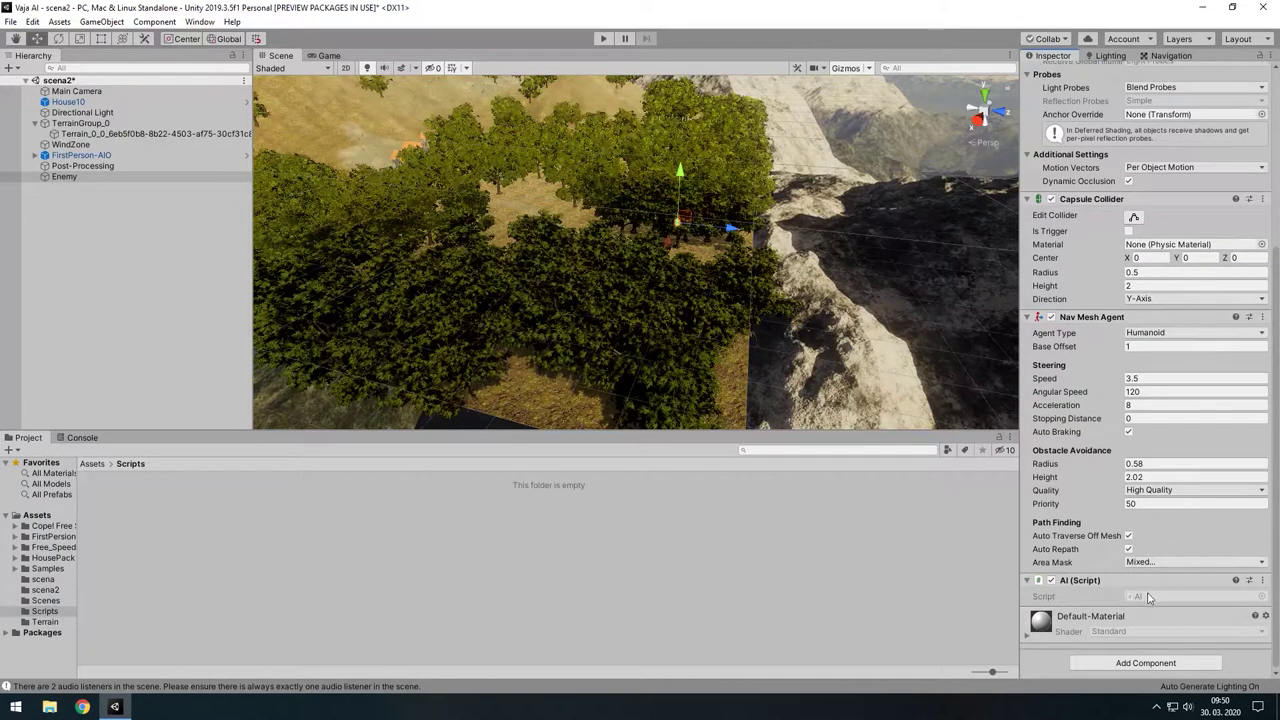
left_click(93, 464)
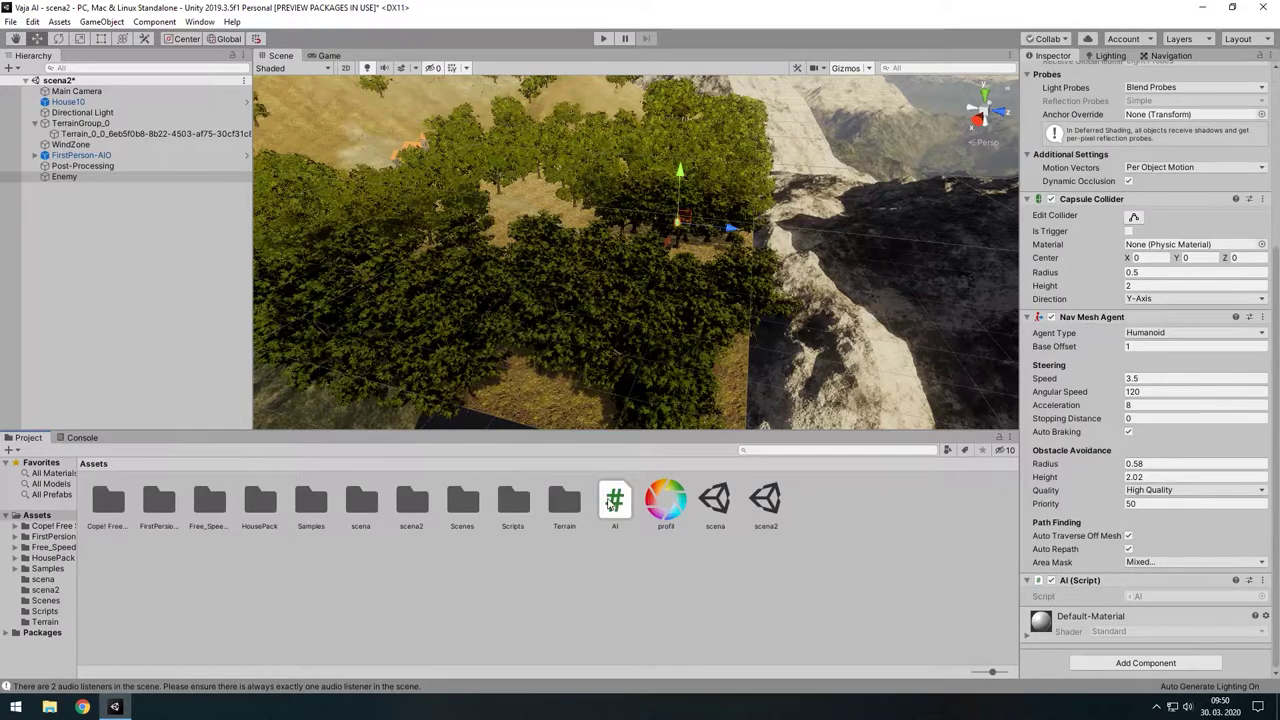
left_click(513, 501)
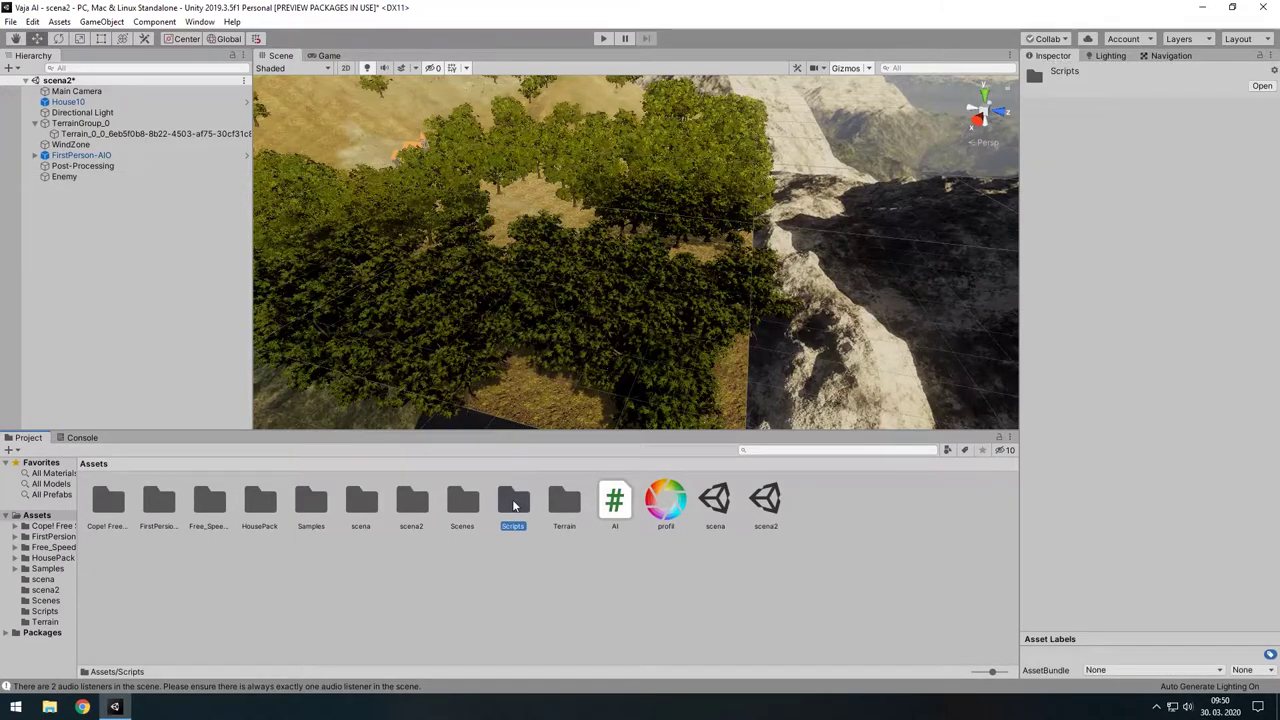
left_click_drag(628, 505, 518, 510)
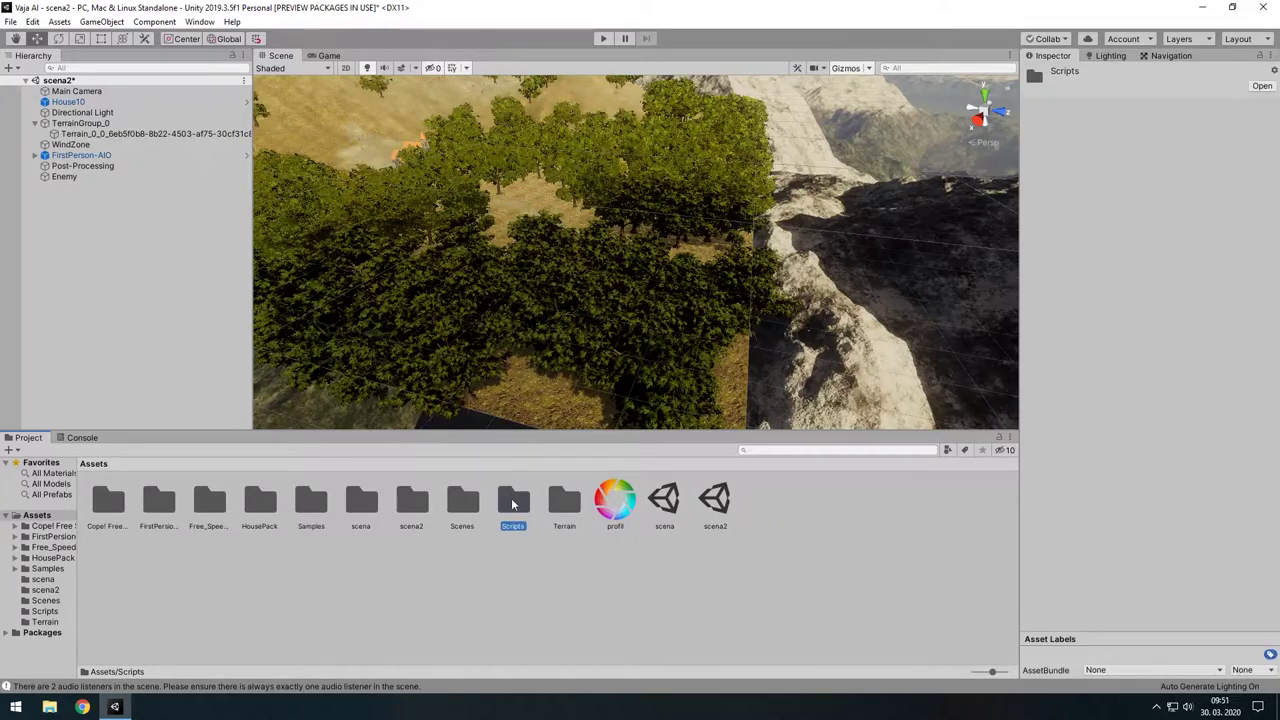
- Open the Enemy's AI script in Visual Studio
left_click(80, 178)
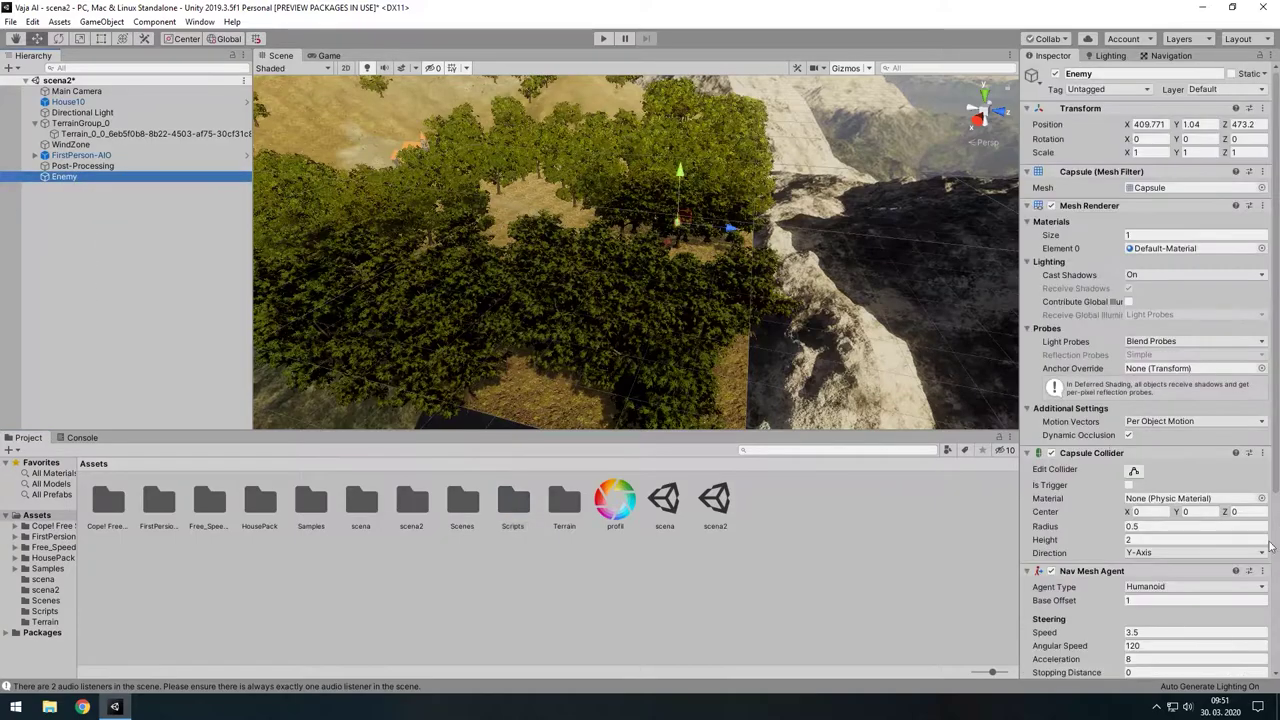
scroll(1185, 590, "down", 5)
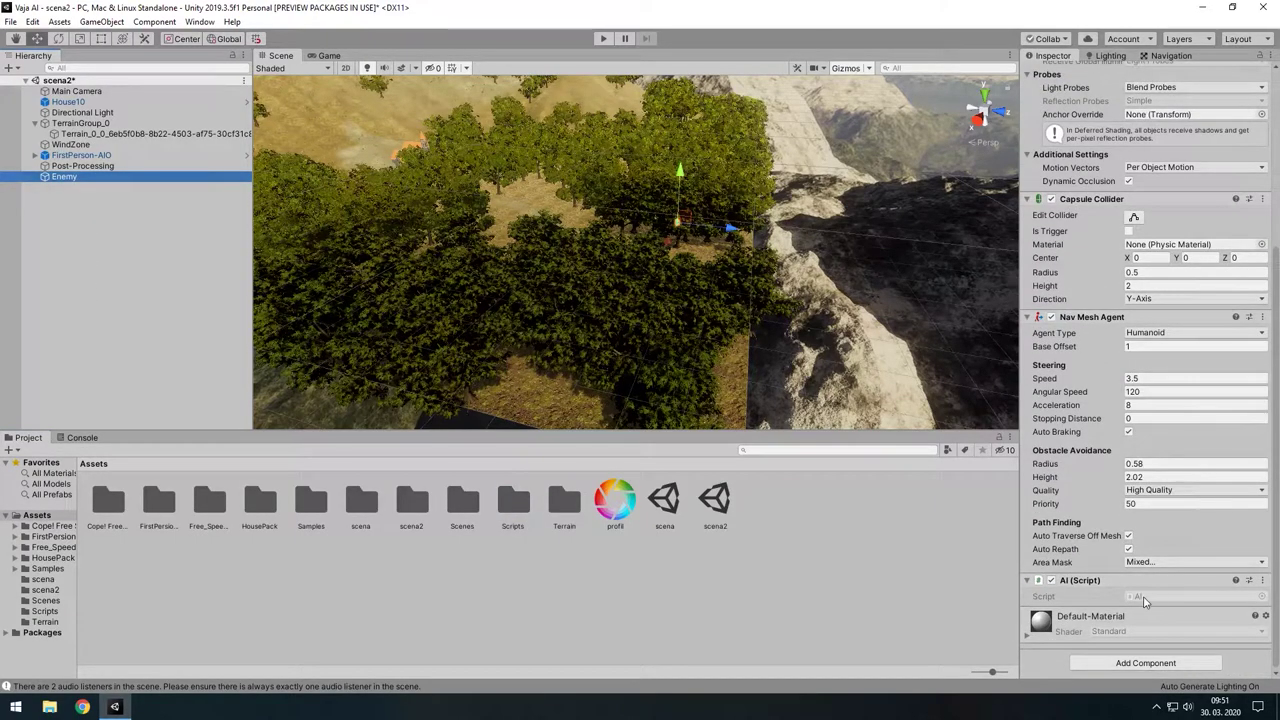
double_click(1140, 598)
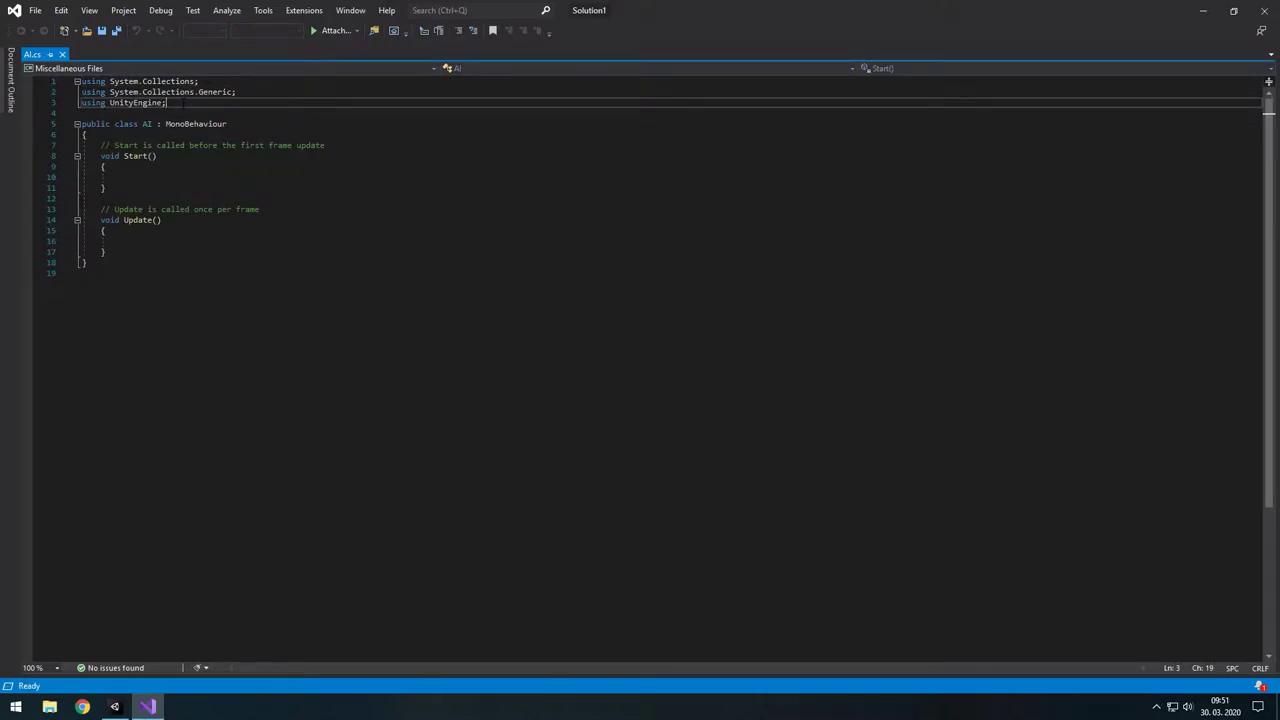
key("Return")
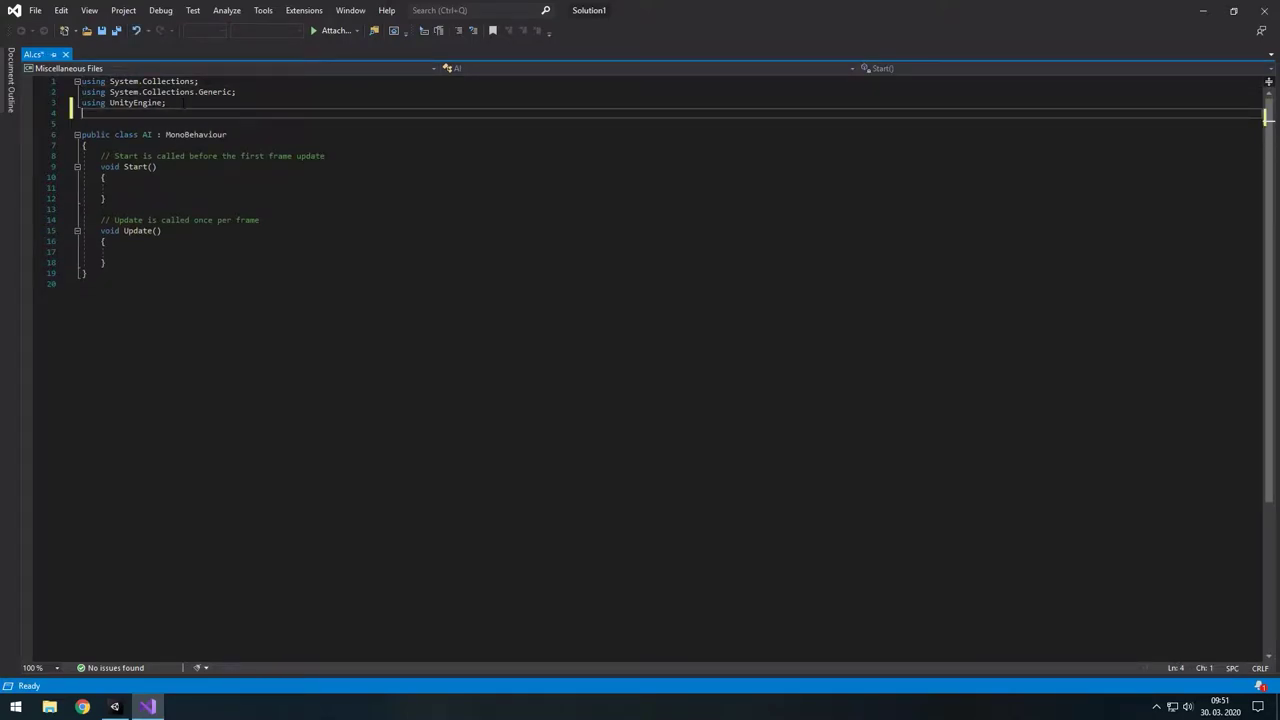
type("using Un")
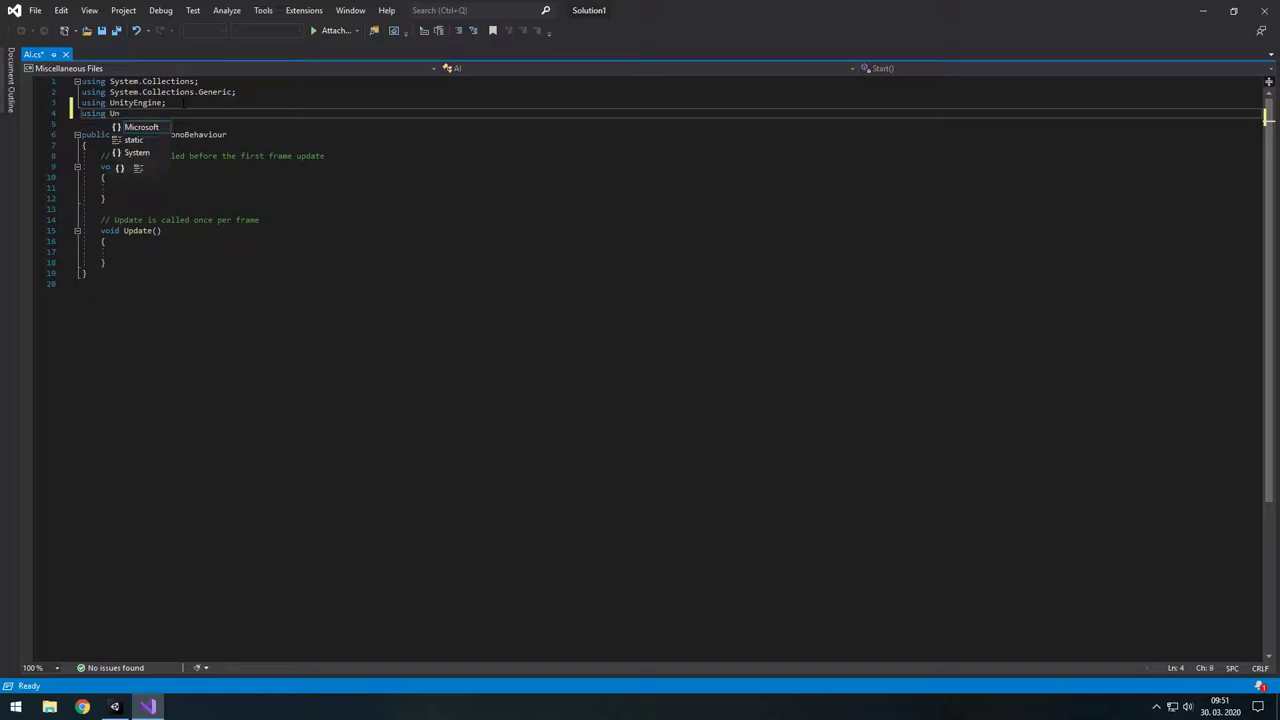
type("ityEngine.A")
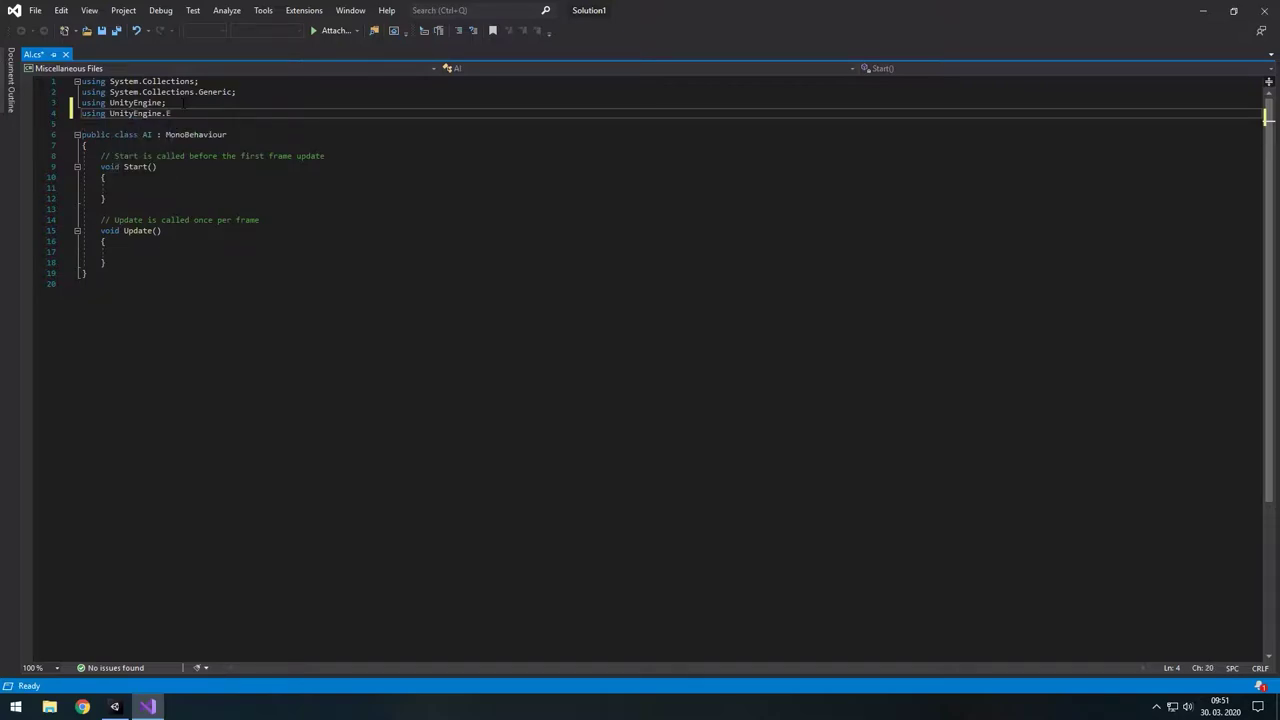
type("I;")
key("ctrl+s")
left_click_drag(237, 91, 81, 80)
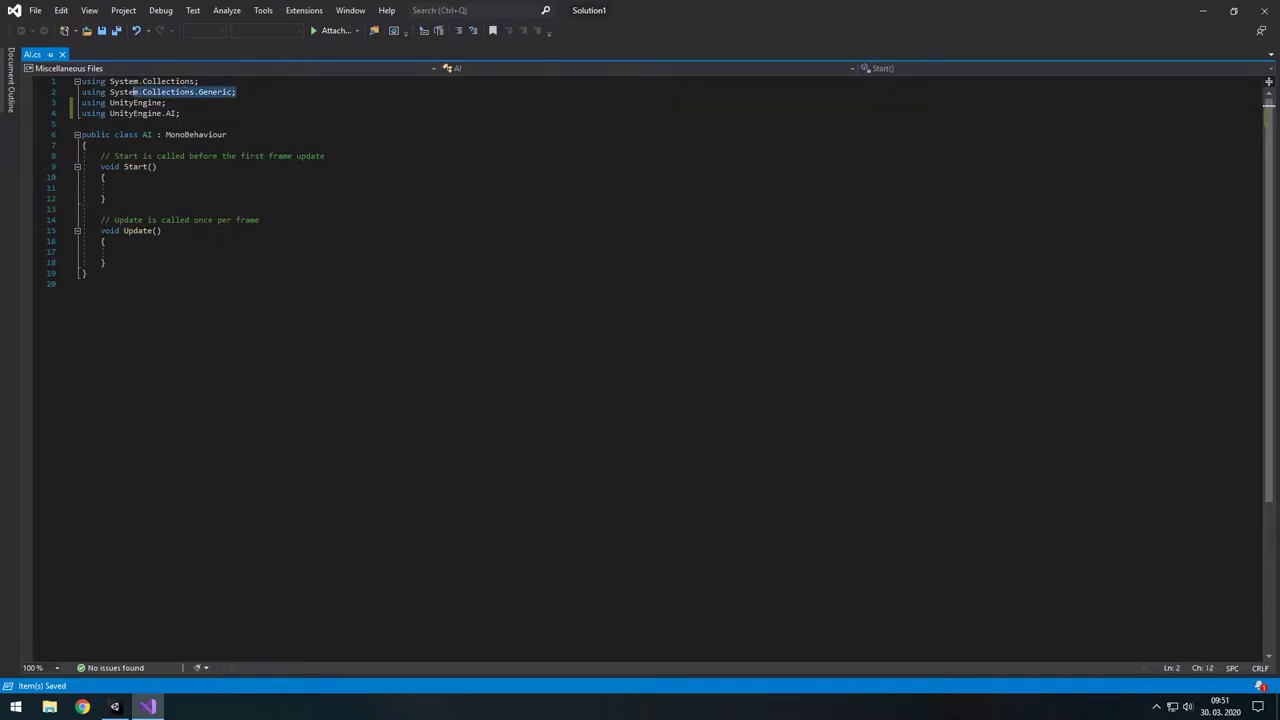
left_click(166, 102)
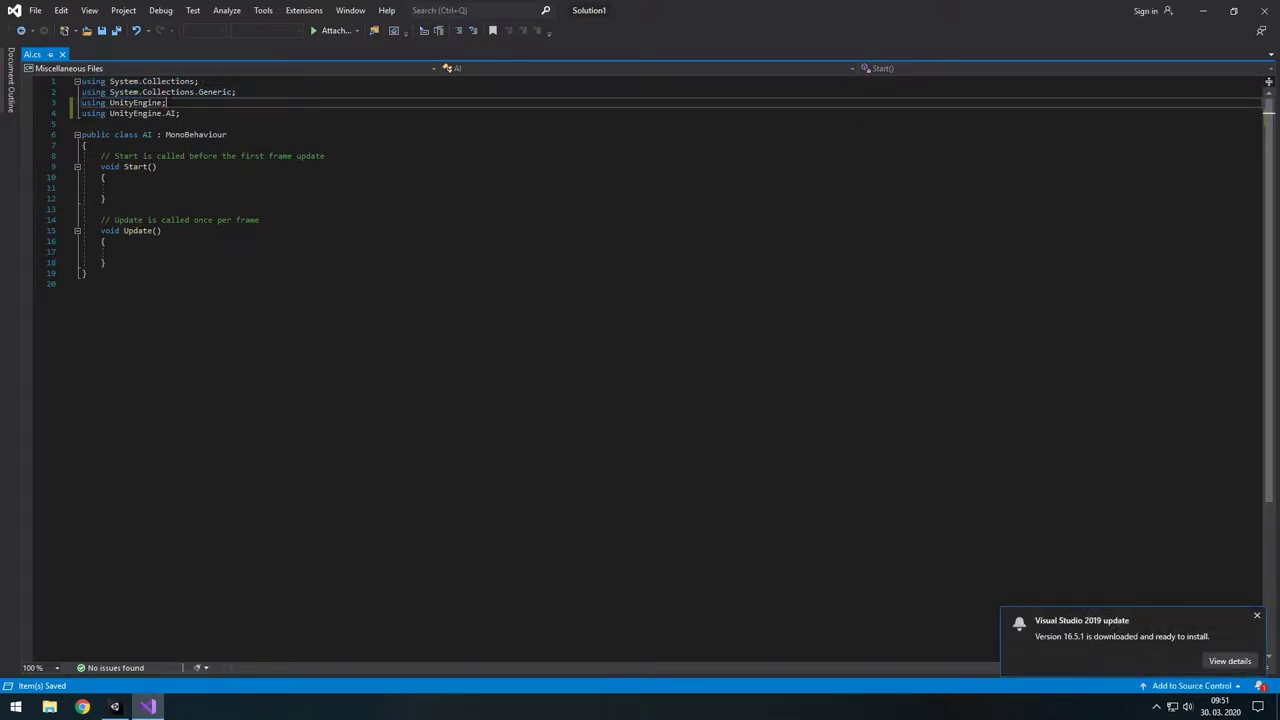
left_click_drag(144, 102, 86, 102)
left_click(127, 104)
left_click(171, 113)
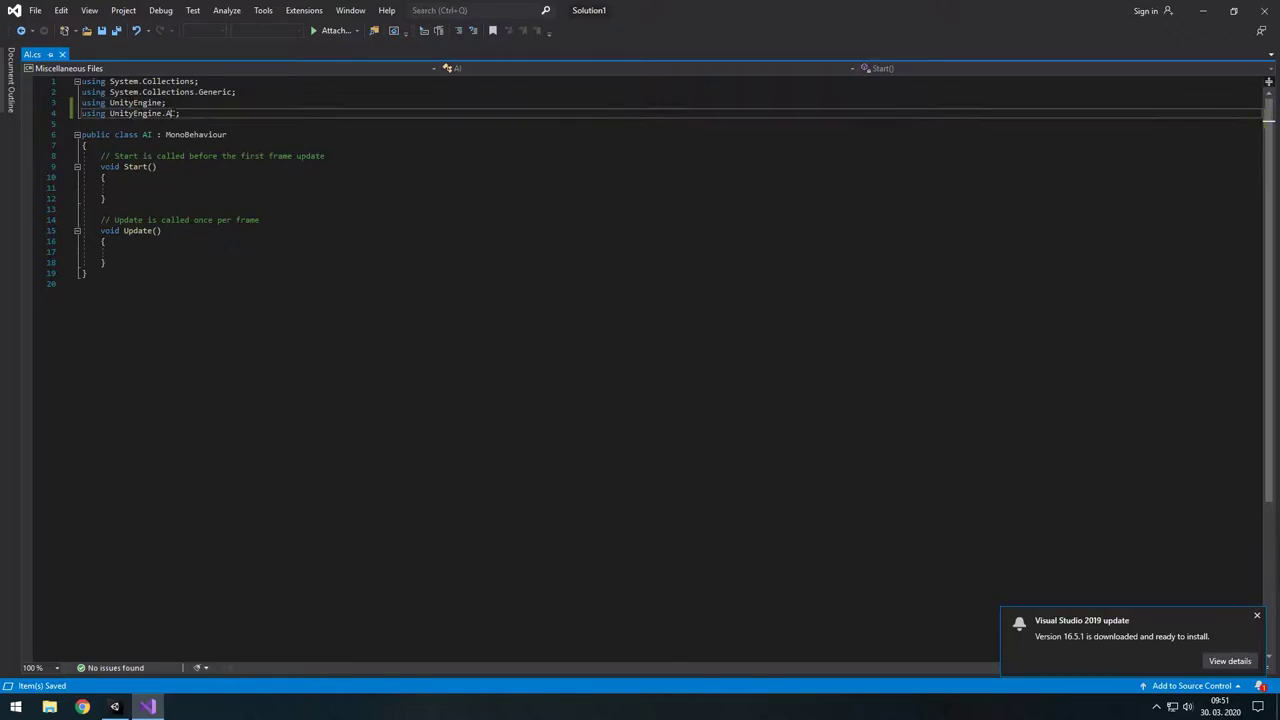
left_click(169, 134)
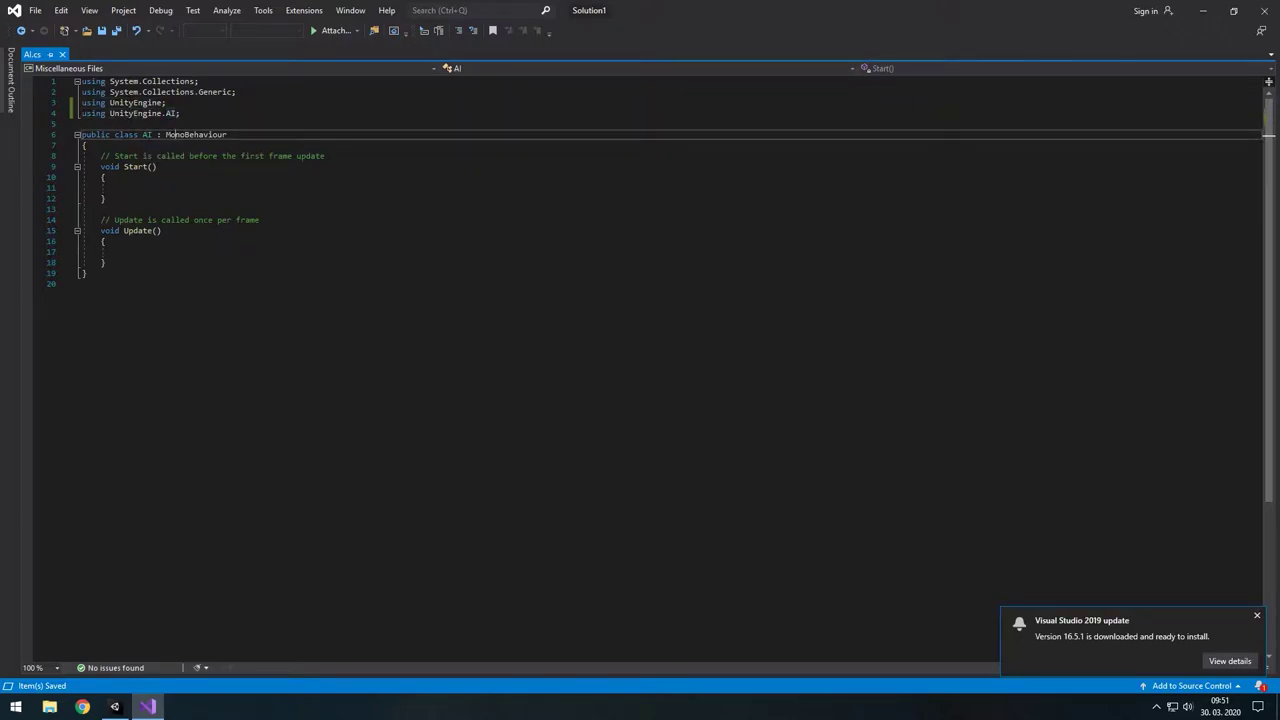
double_click(80, 134)
double_click(147, 134)
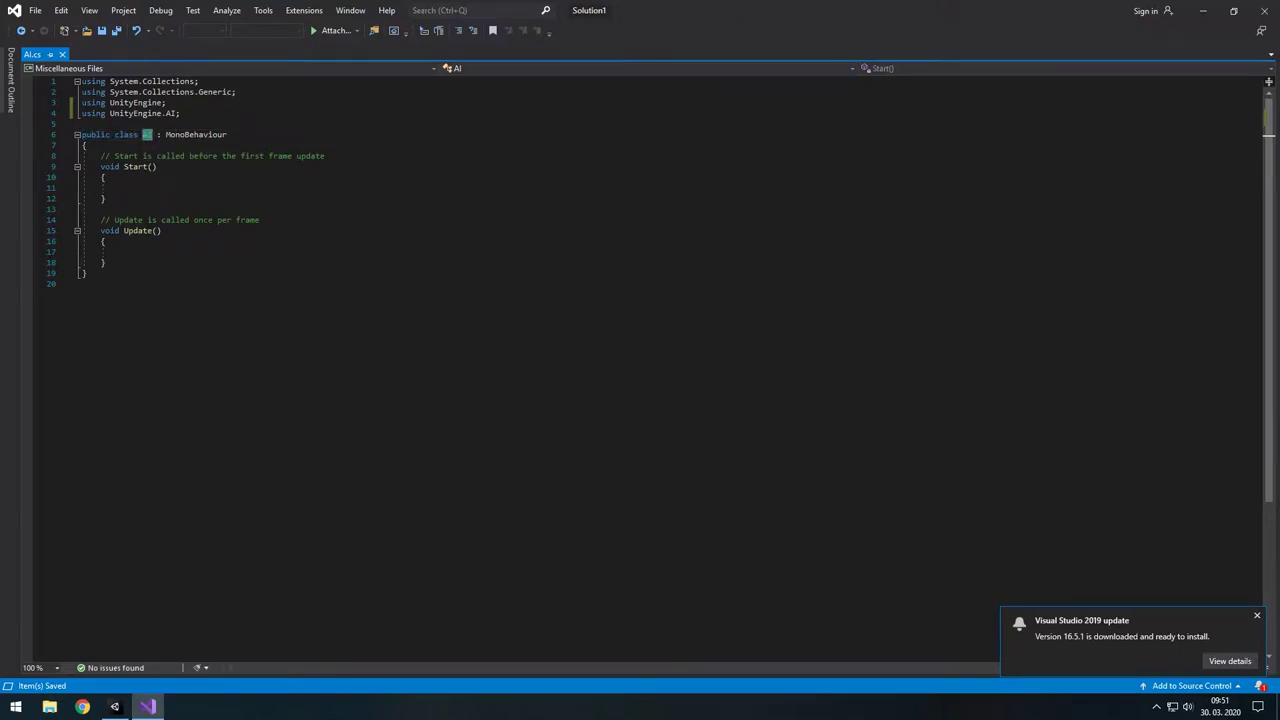
left_click(1257, 615)
left_click(147, 135)
double_click(147, 134)
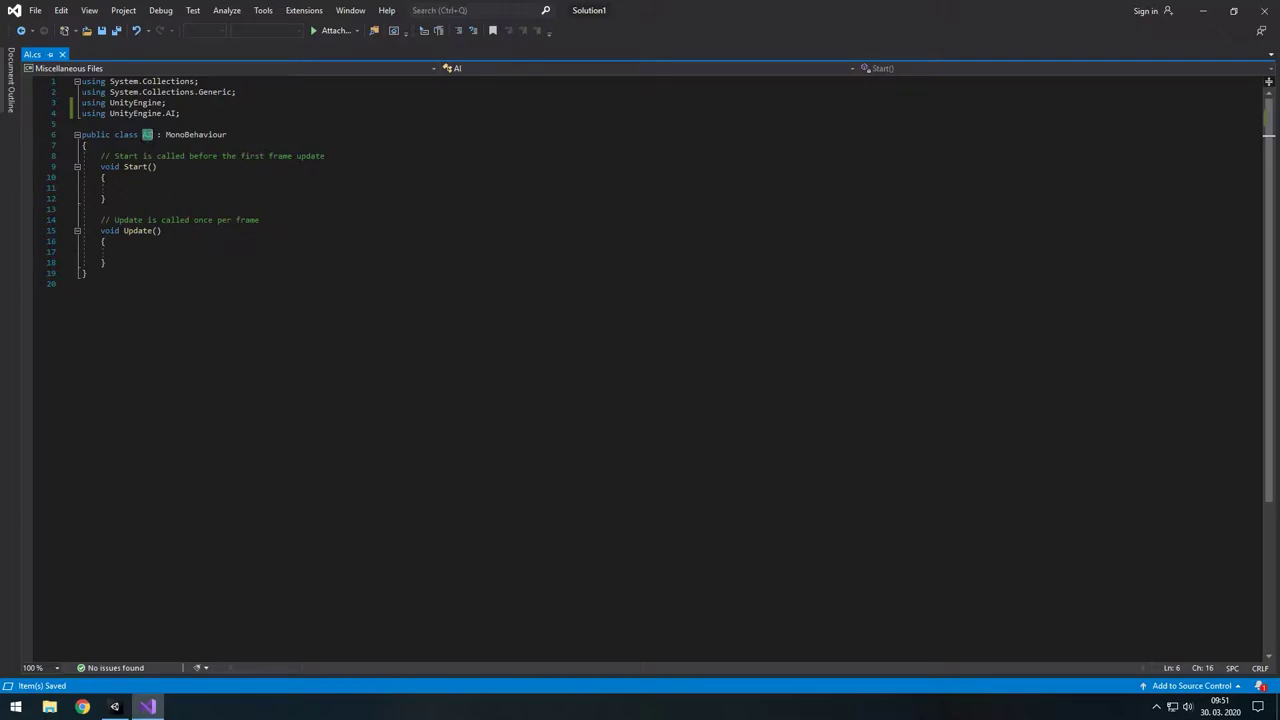
left_click(158, 166)
double_click(200, 134)
left_click(212, 134)
key("Left")
key("Left")
key("Left")
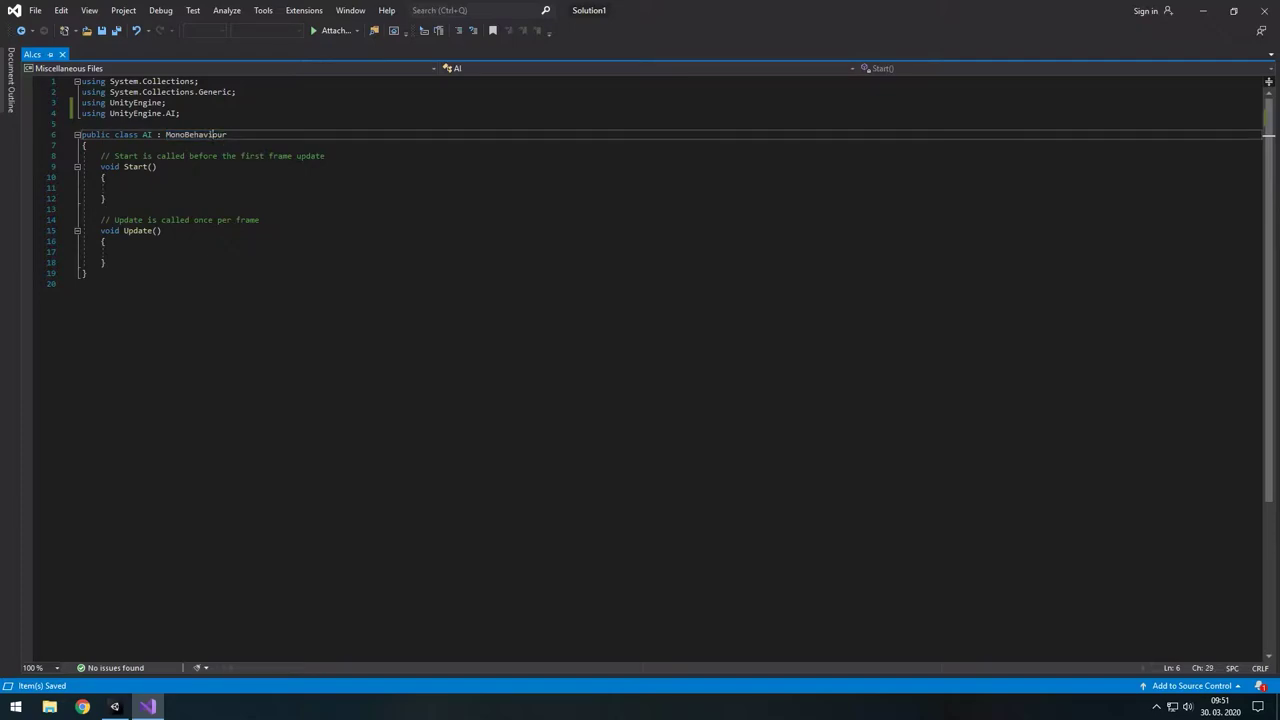
double_click(212, 134)
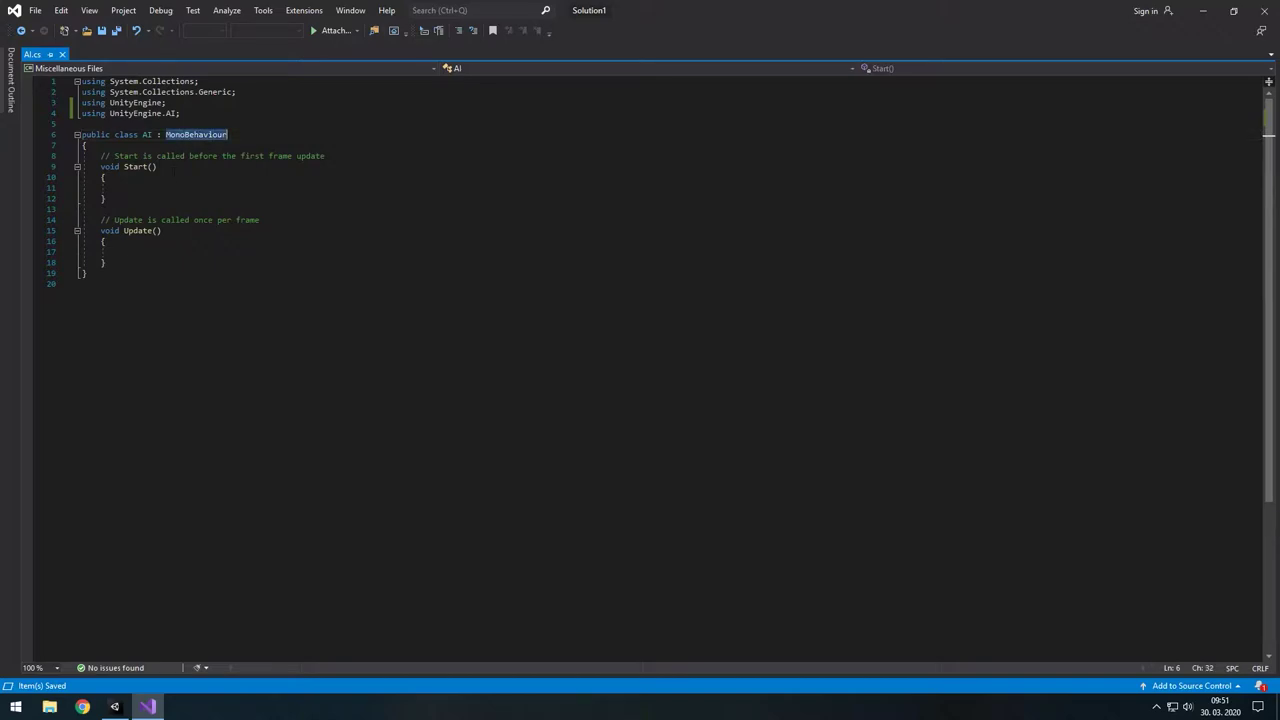
left_click(157, 189)
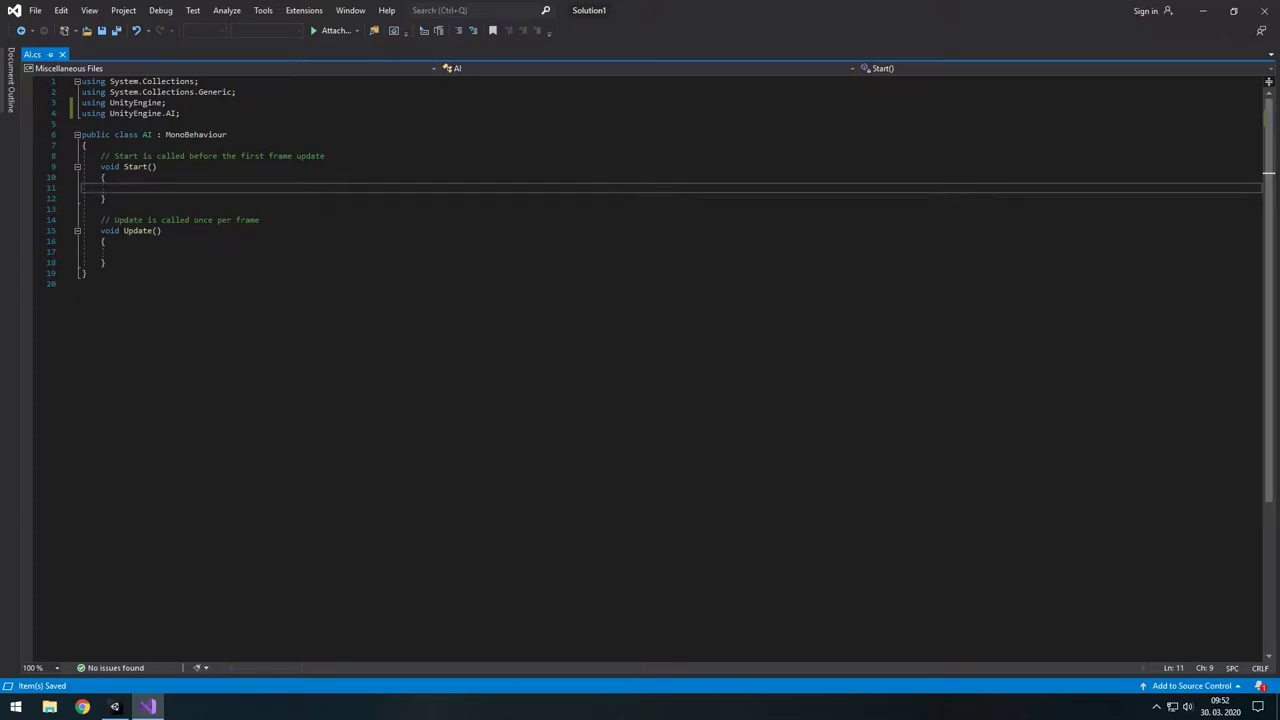
left_click_drag(125, 262, 82, 166)
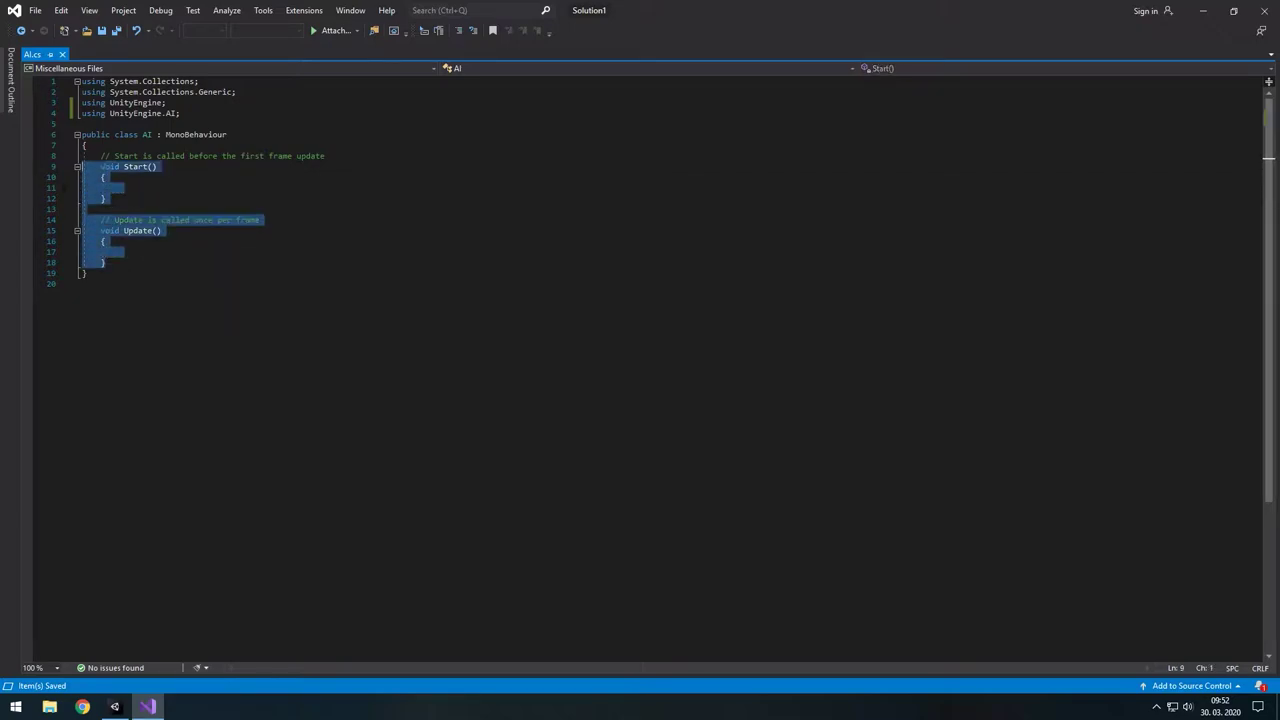
left_click(128, 191)
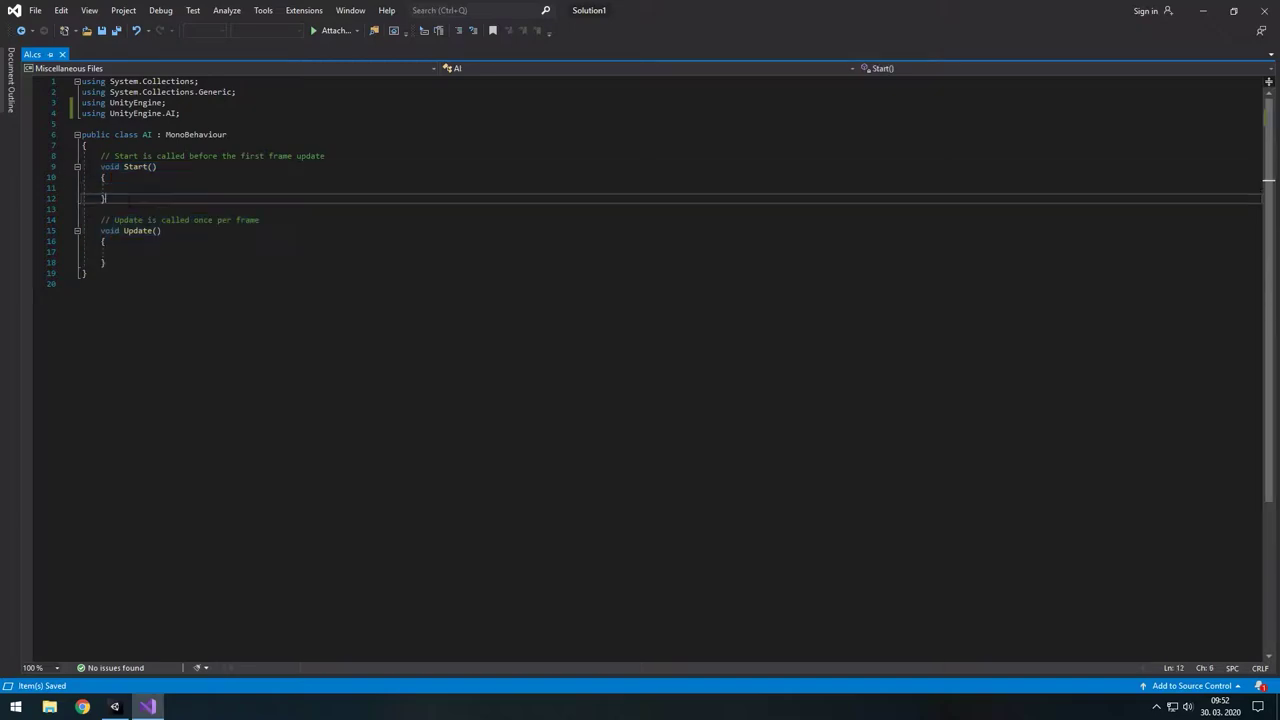
left_click_drag(108, 198, 92, 167)
left_click(125, 188)
key("alt+Tab")
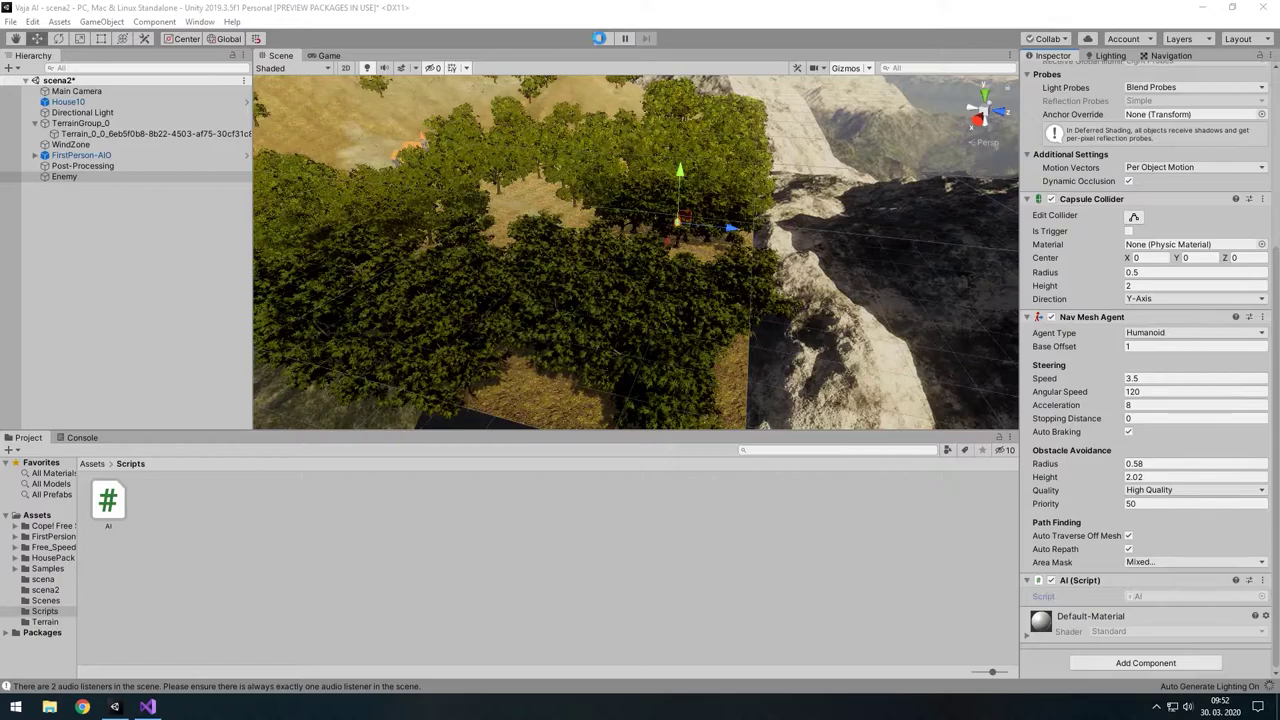
key("alt+Tab")
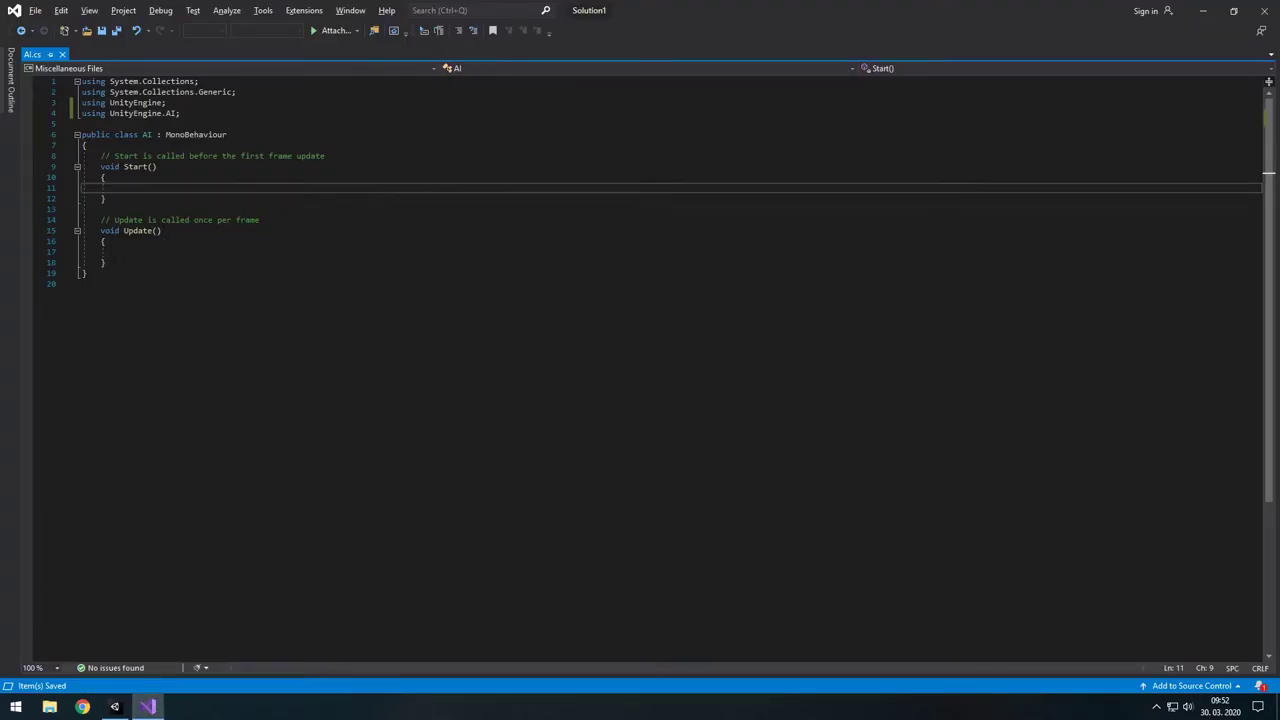
left_click_drag(106, 262, 82, 230)
left_click(160, 251)
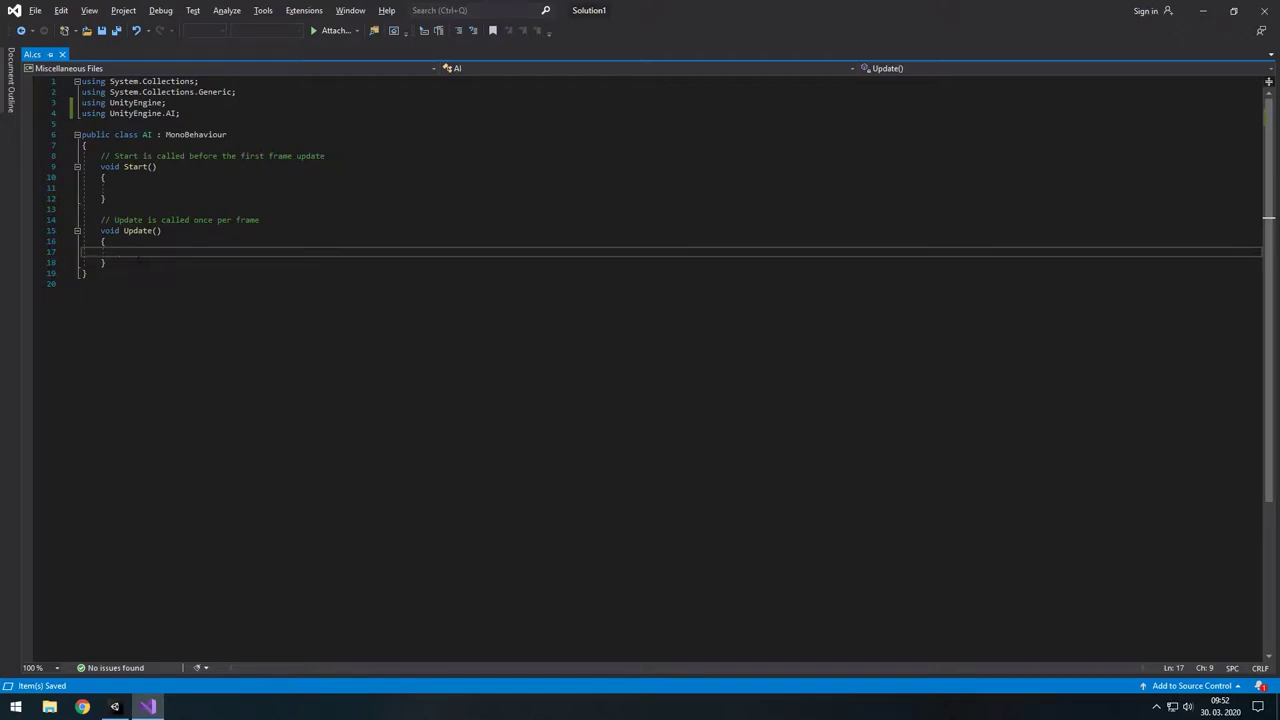
left_click_drag(118, 254, 106, 252)
left_click_drag(134, 254, 140, 250)
left_click(148, 146)
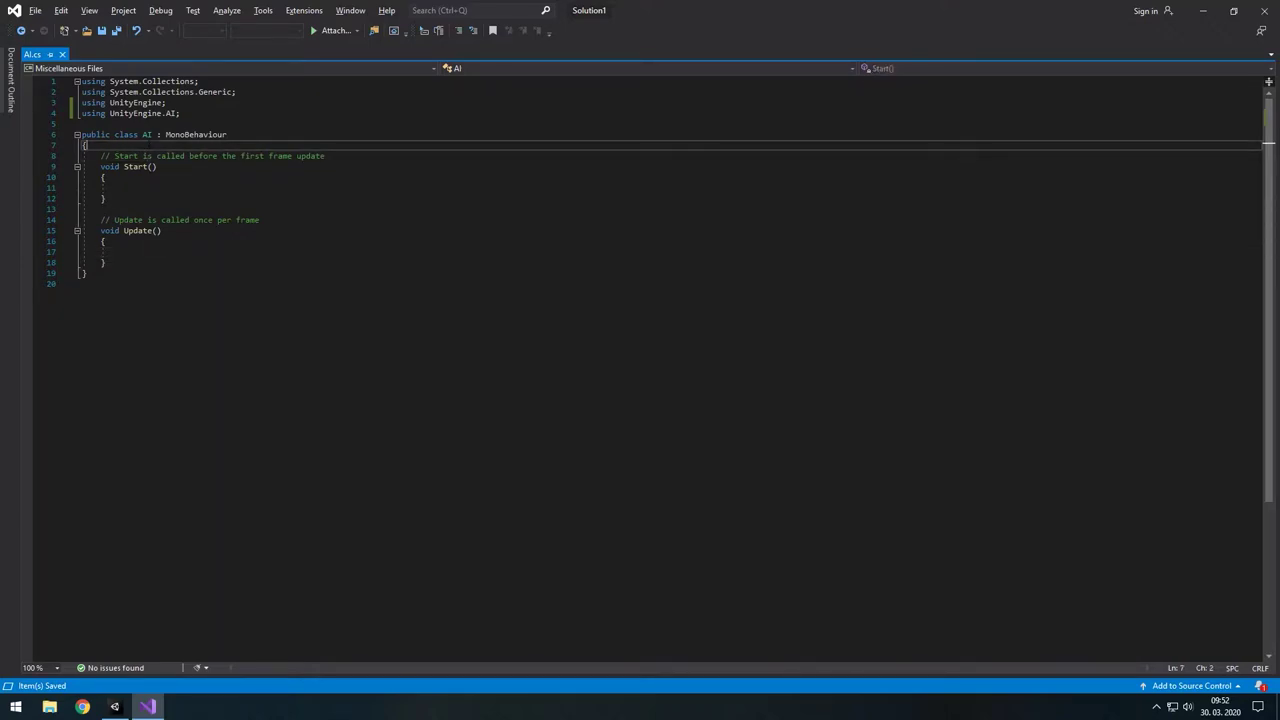
- Declare 'public GameObject player;' at the top of the AI class and save
key("Return")
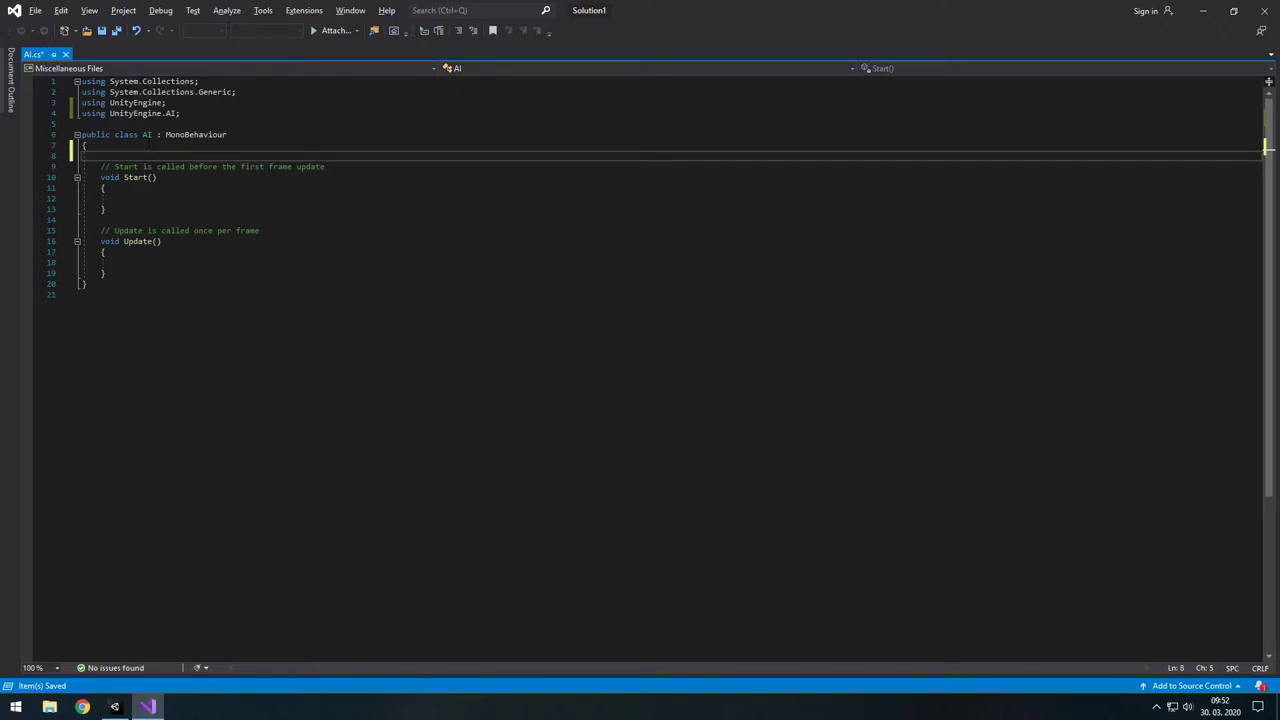
type("publ")
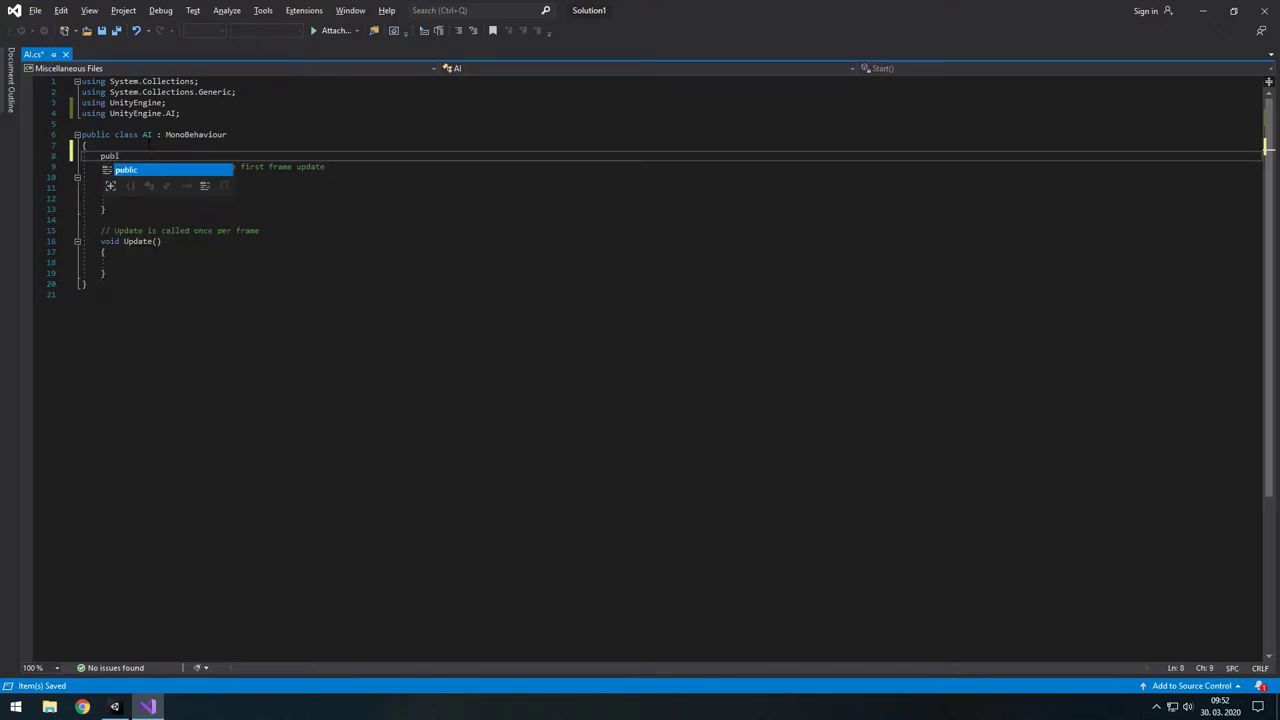
type("ic GameObjec")
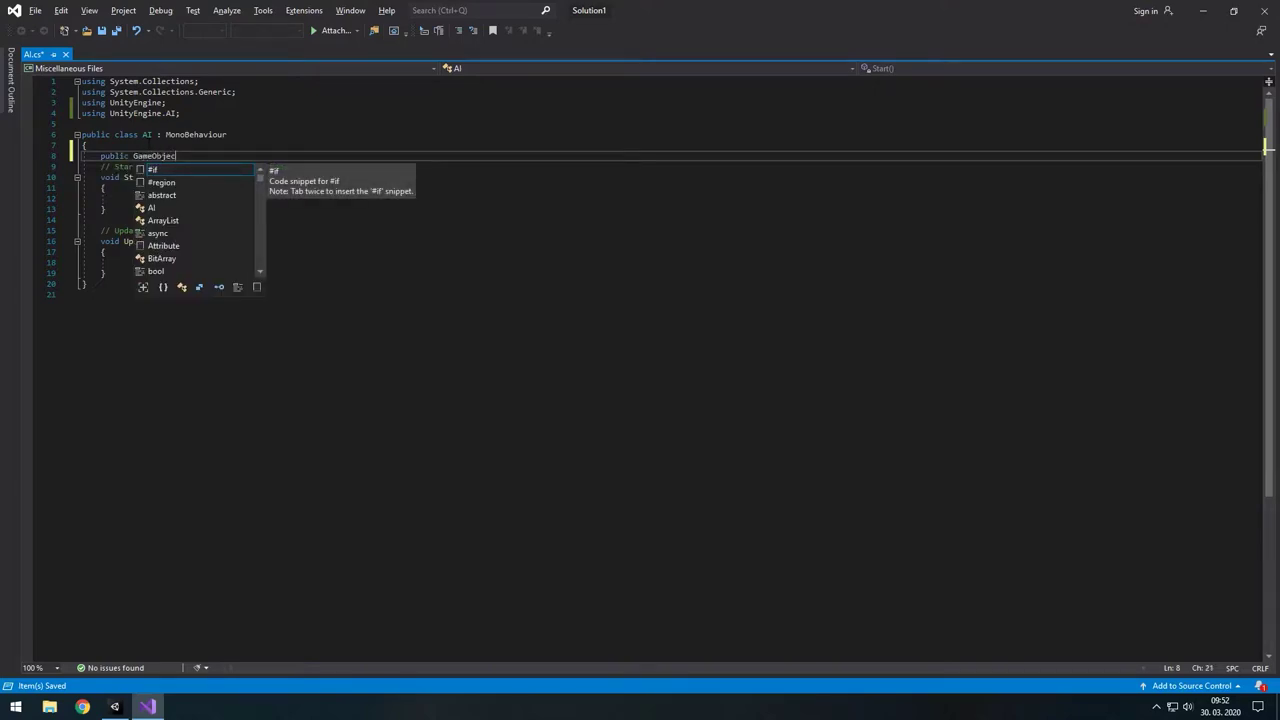
type("t player;")
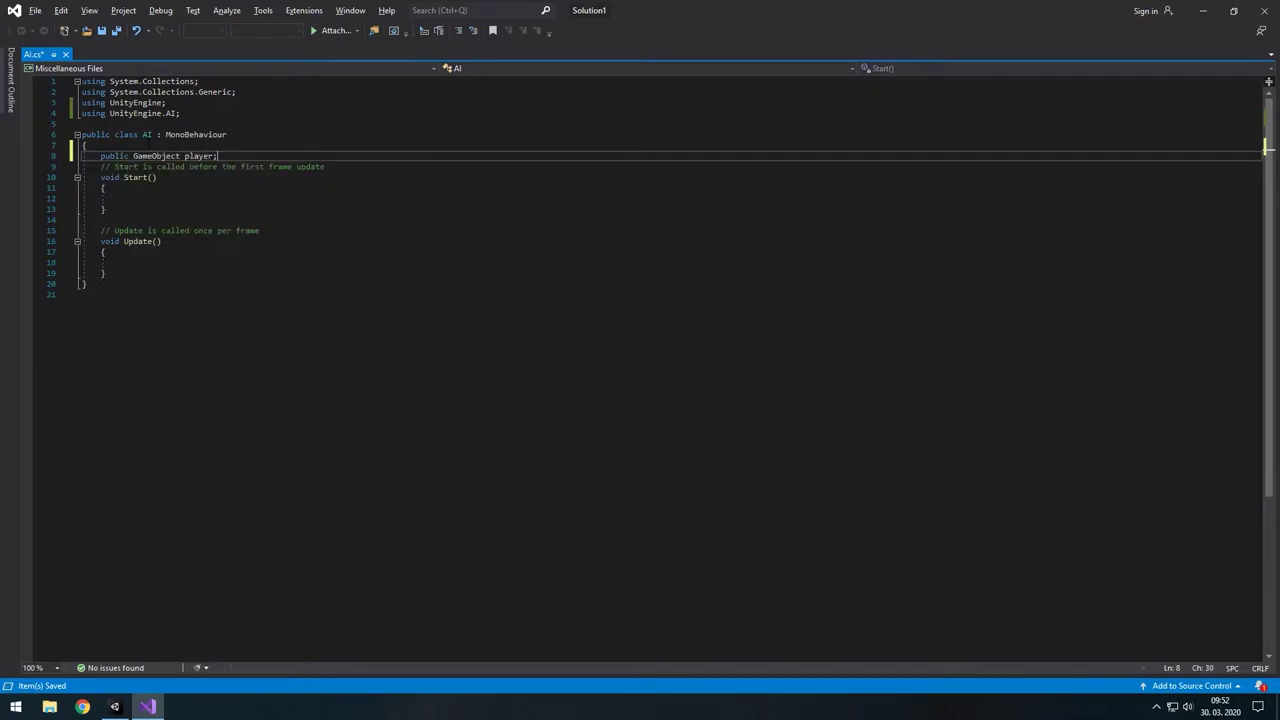
key("ctrl+s")
key("Return")
left_click(180, 156)
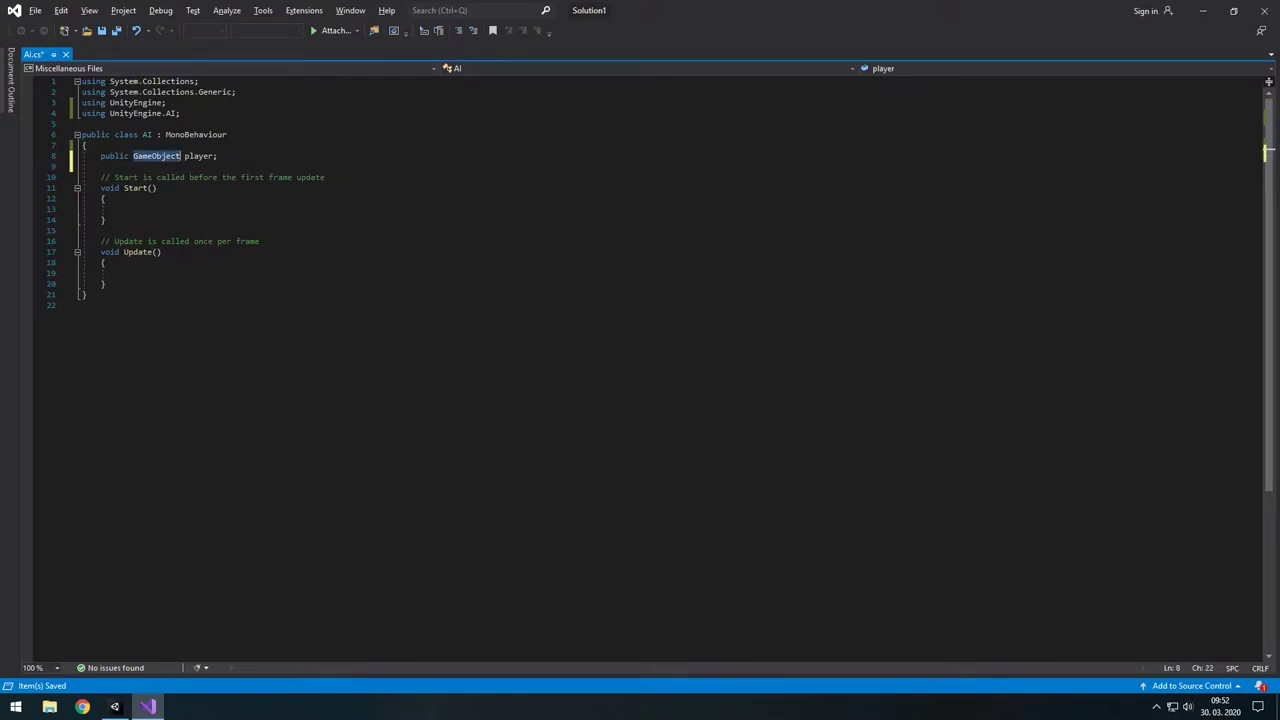
key("alt+Tab")
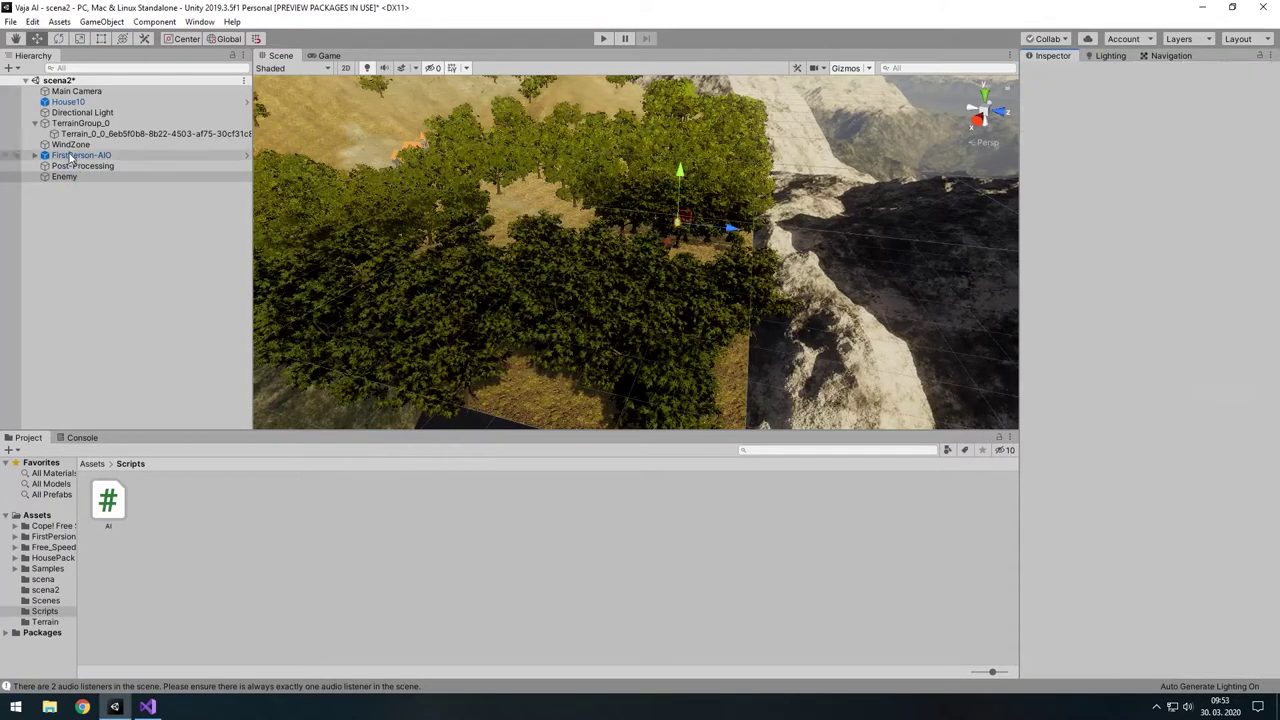
- Select several Hierarchy objects and check the player field line in AI.cs
left_click(72, 156)
left_click(70, 123)
left_click(72, 112)
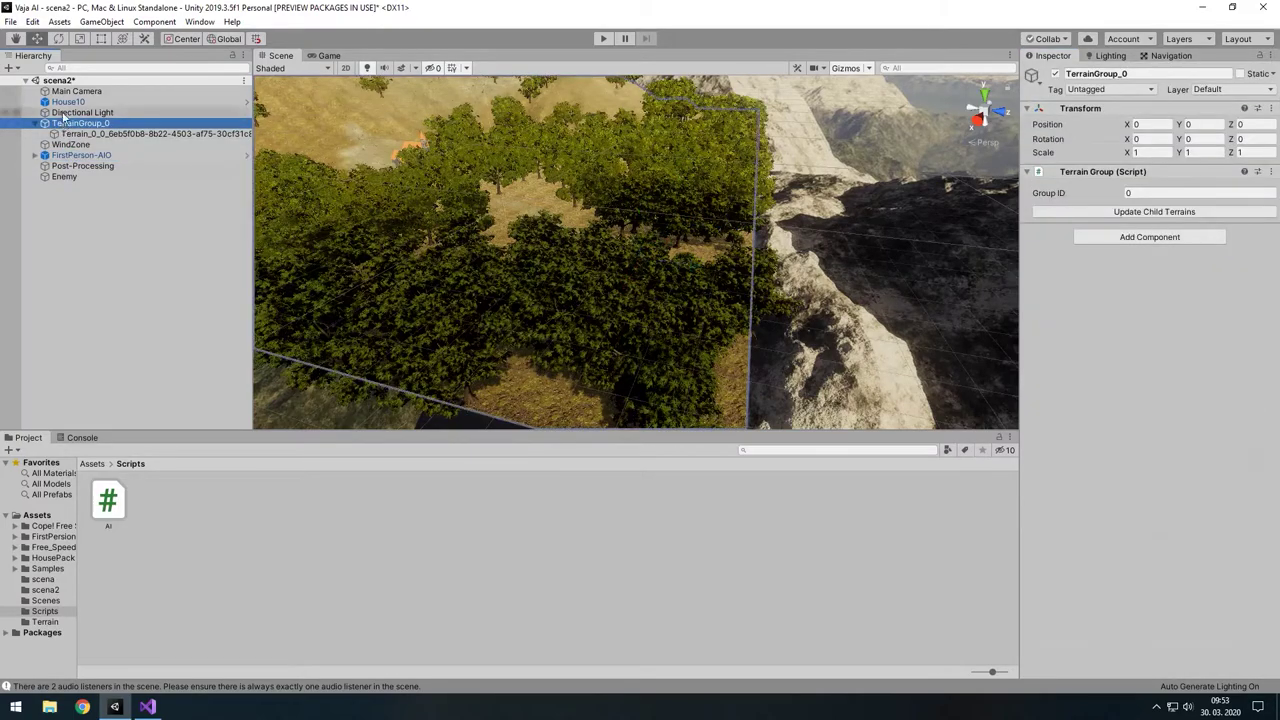
left_click(84, 187)
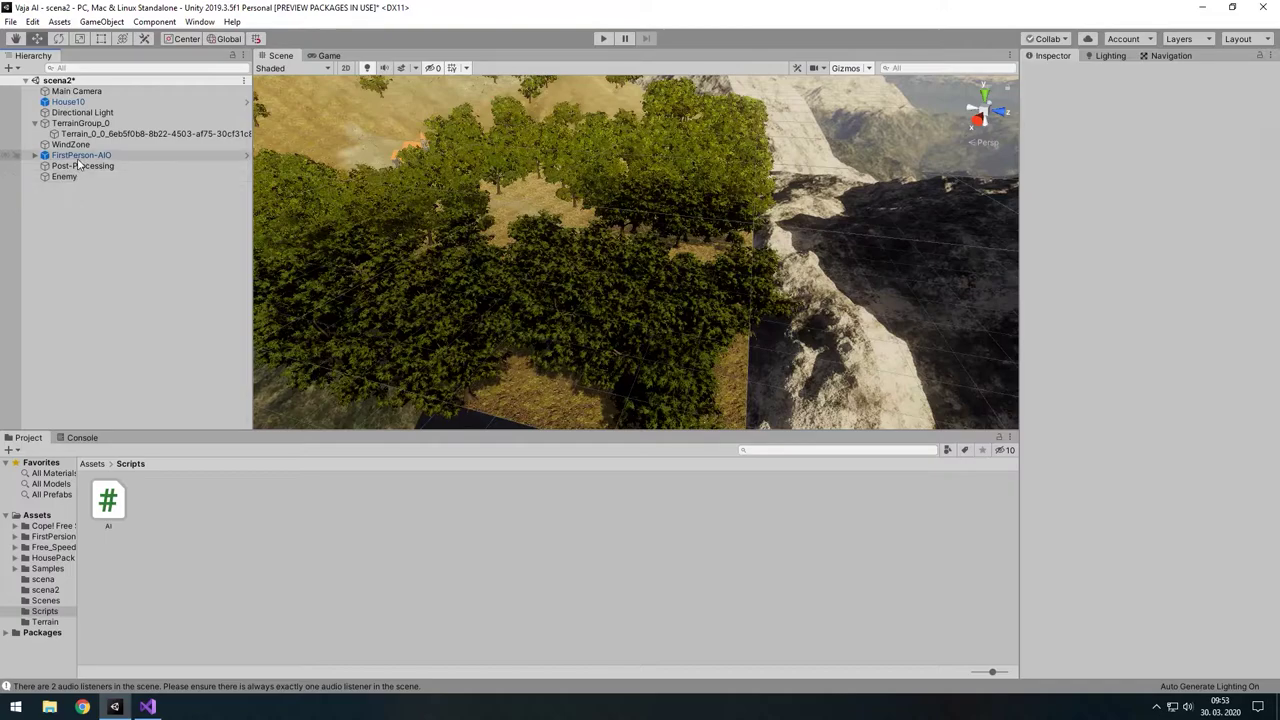
key("alt+Tab")
left_click(170, 177)
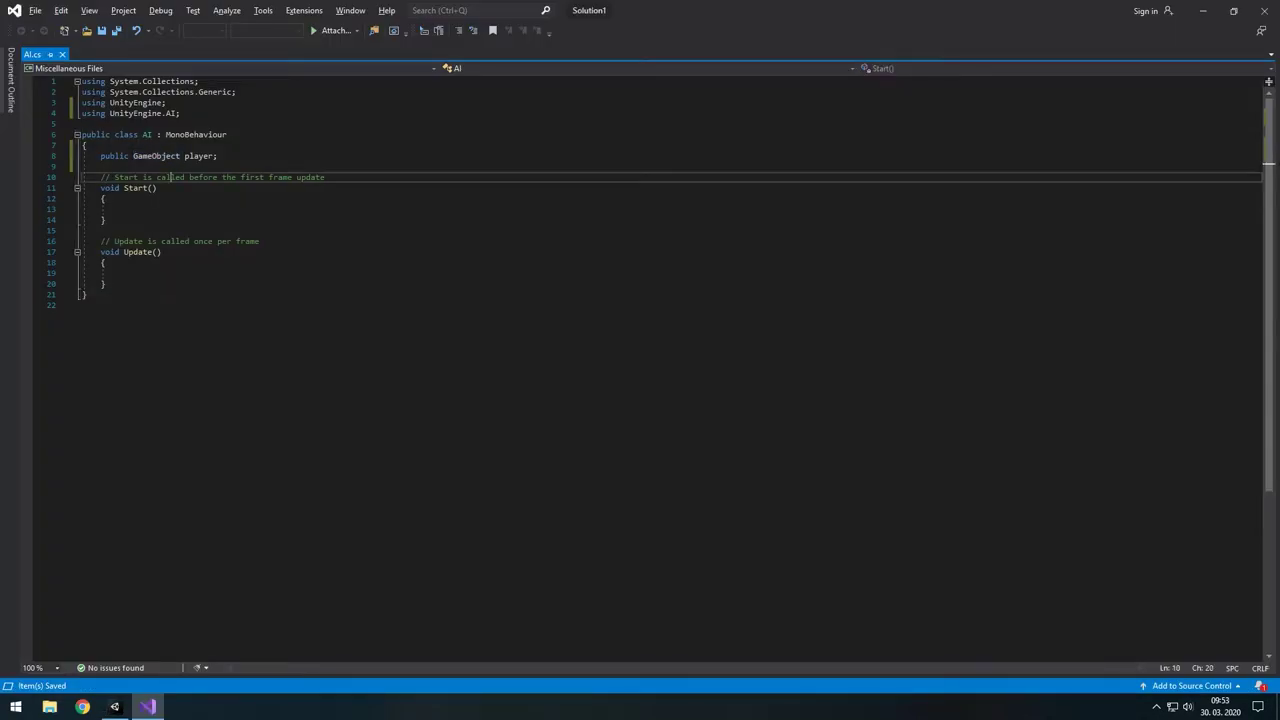
left_click(114, 156)
double_click(114, 156)
key("alt+Tab")
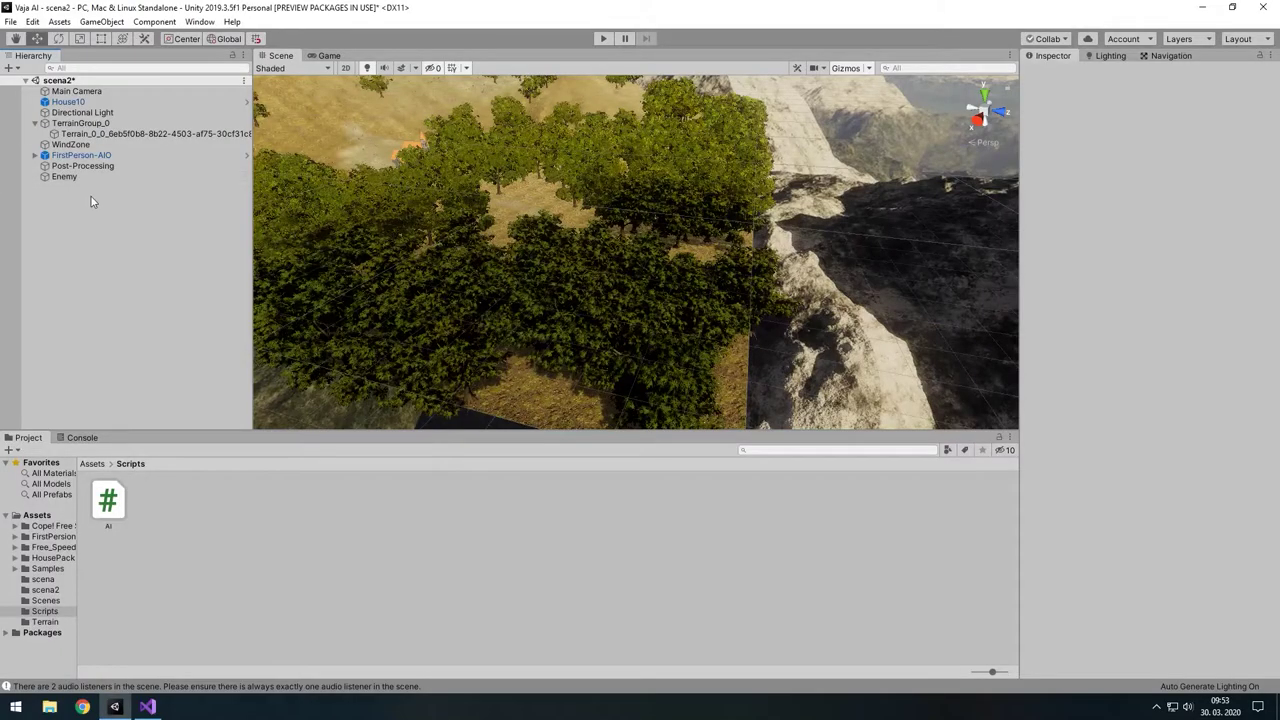
- Assign FirstPerson-AIO to the Player field of Enemy's AI script
left_click(78, 180)
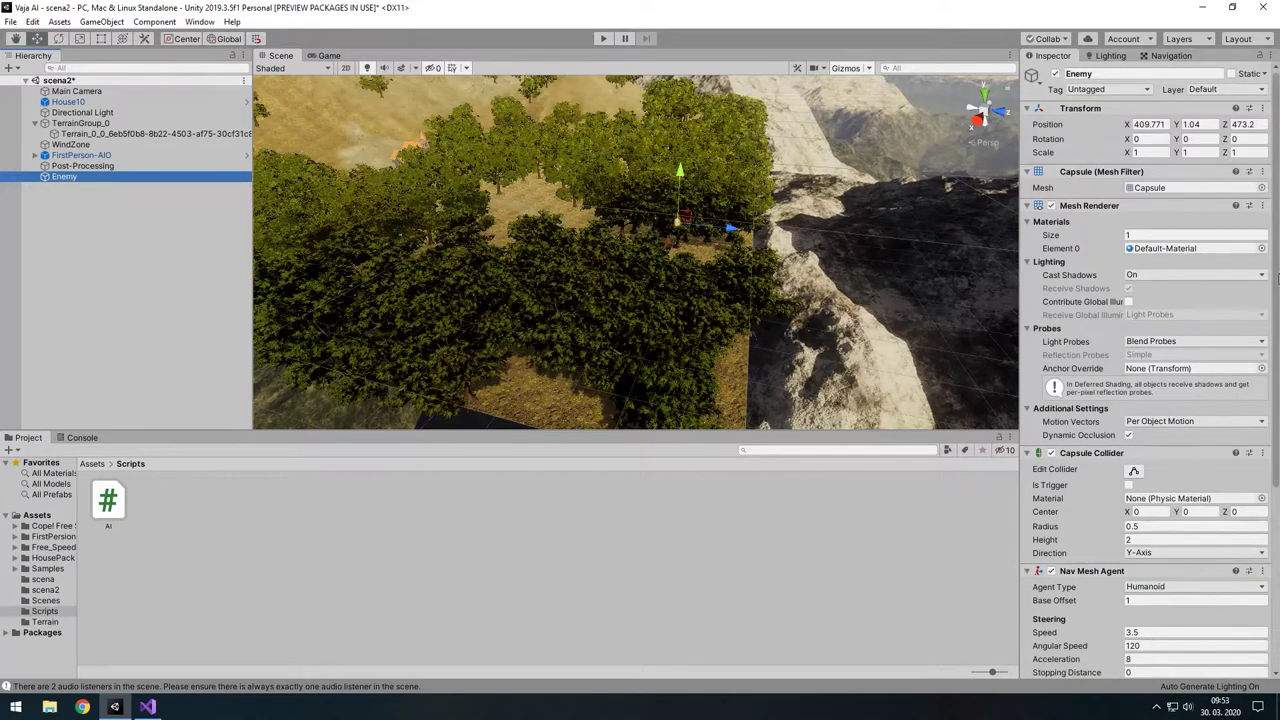
scroll(1277, 283, "down", 5)
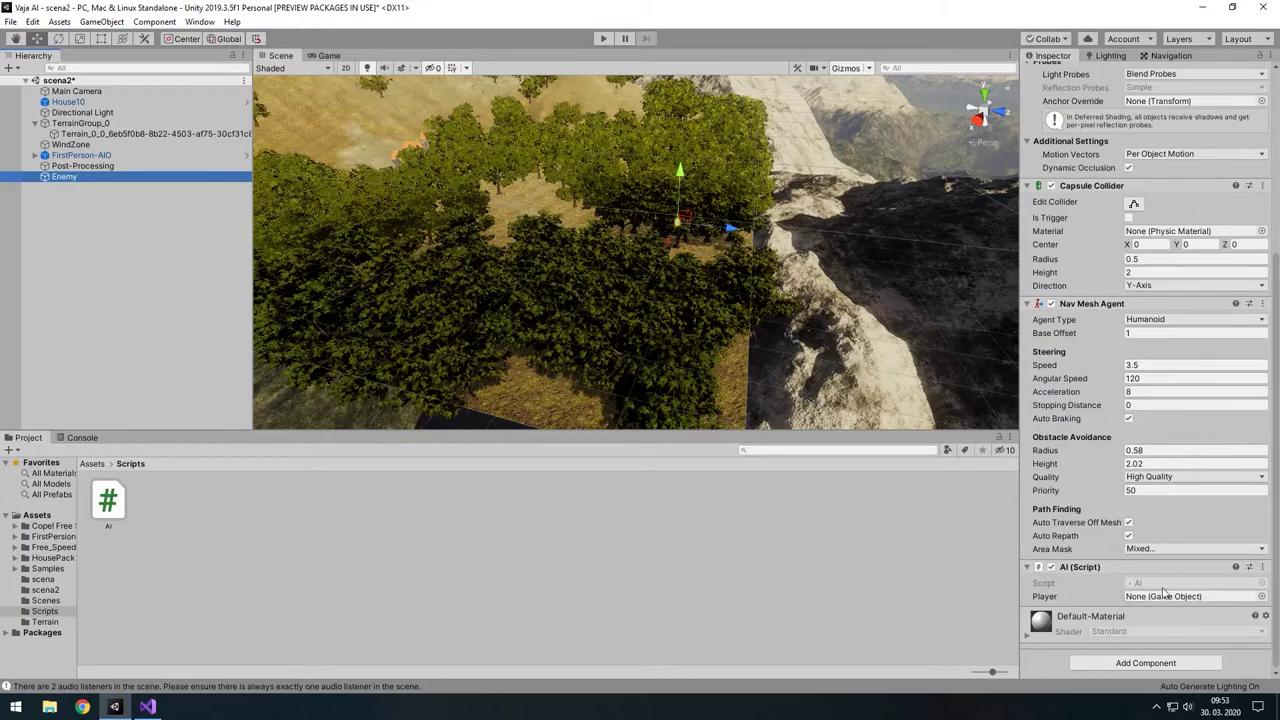
left_click(1261, 597)
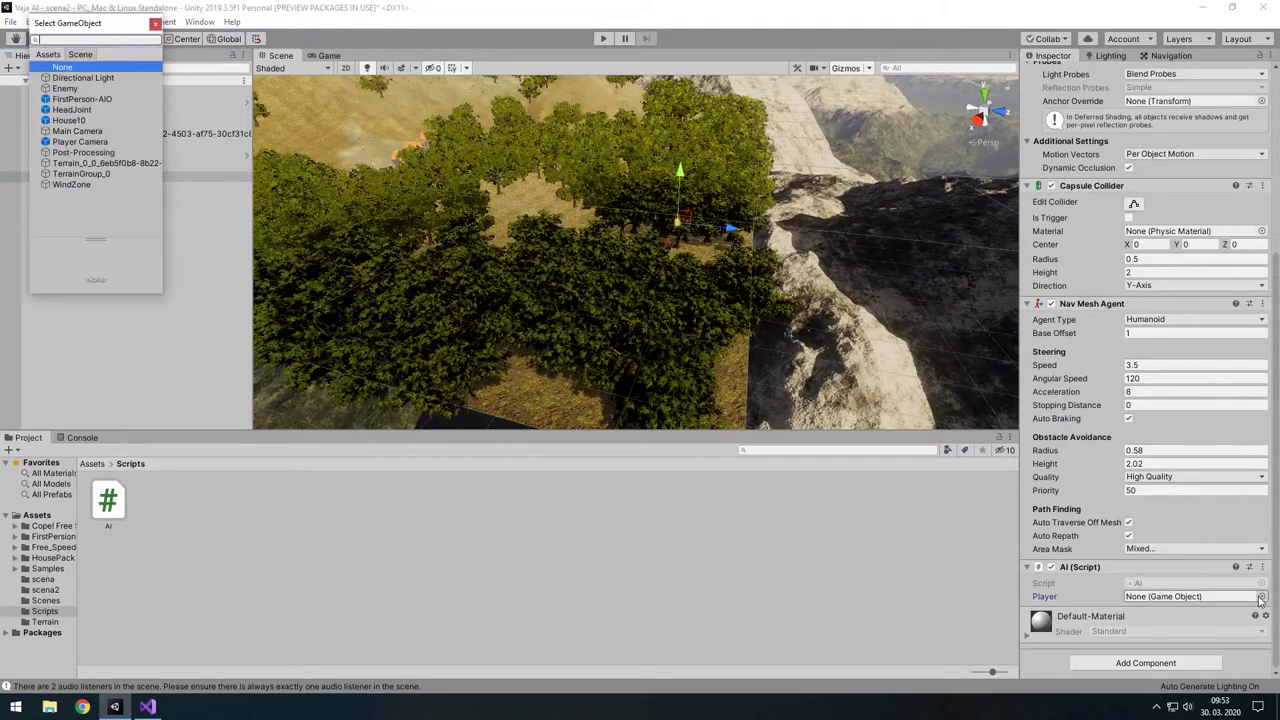
left_click(155, 23)
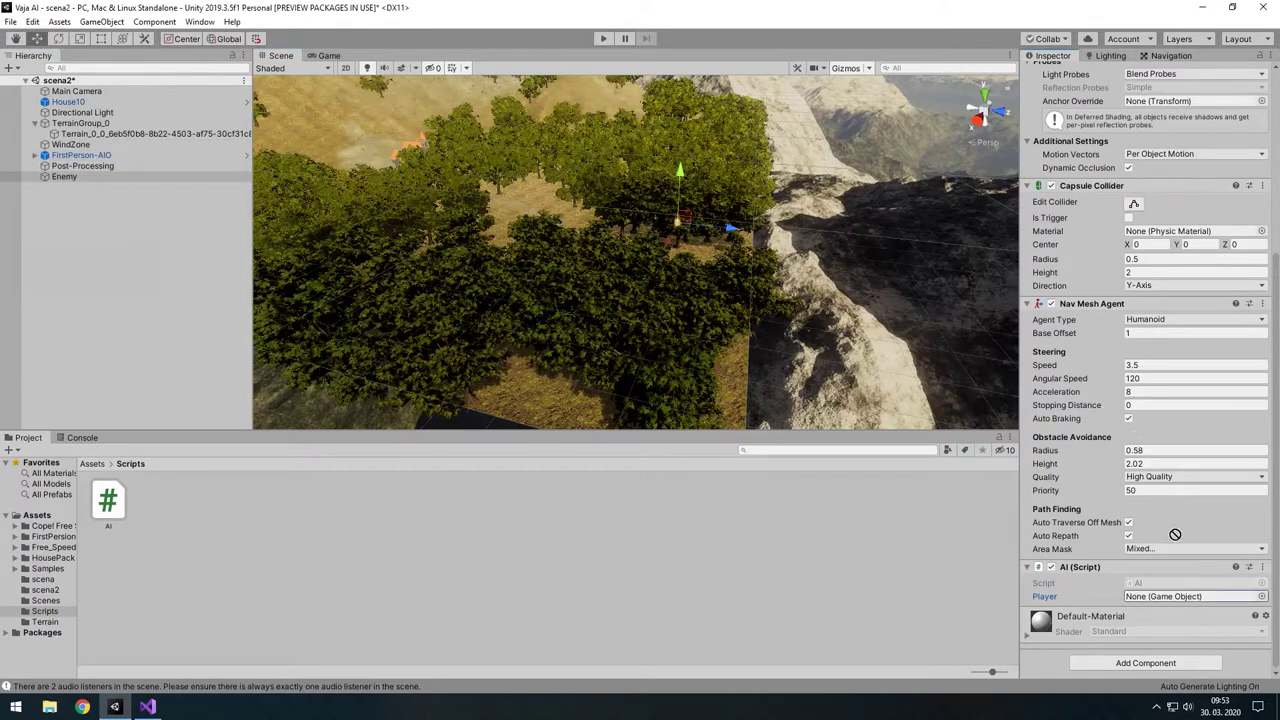
left_click_drag(585, 238, 1157, 598)
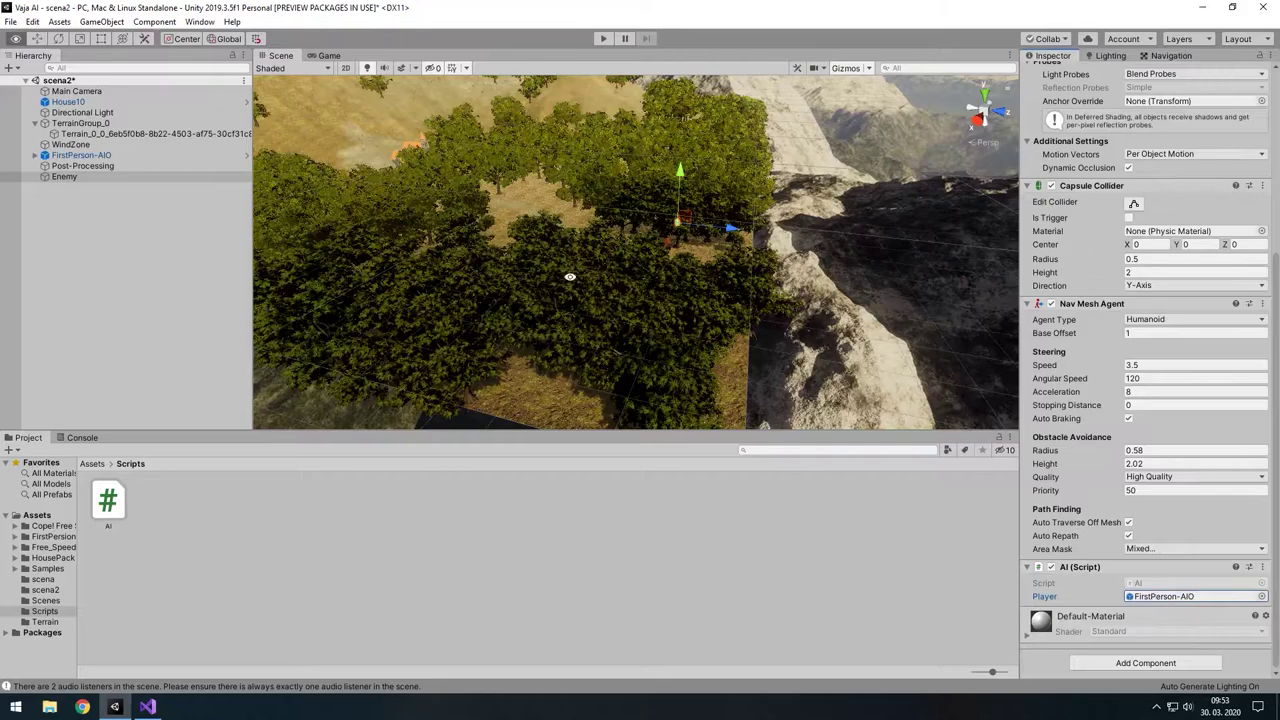
key("alt+Tab")
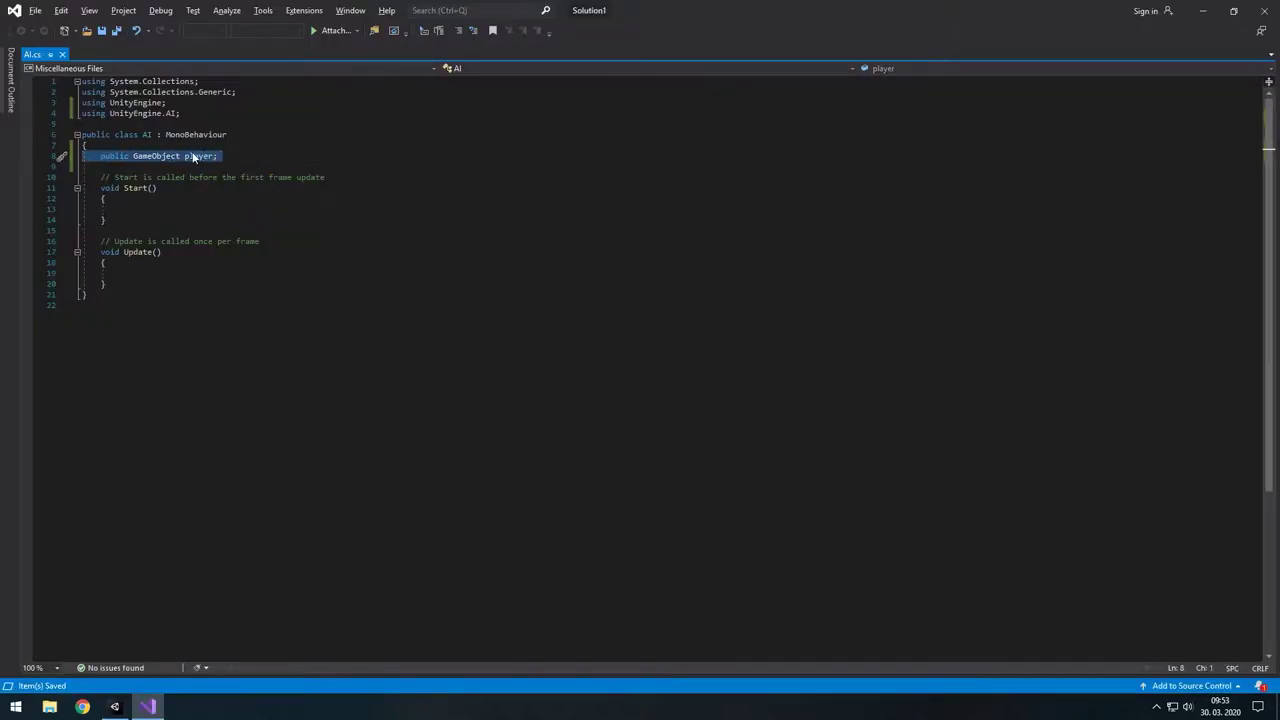
- Begin a line in AI.cs's empty Update method with GetComponent<NavMeshAgent>()
left_click(100, 166)
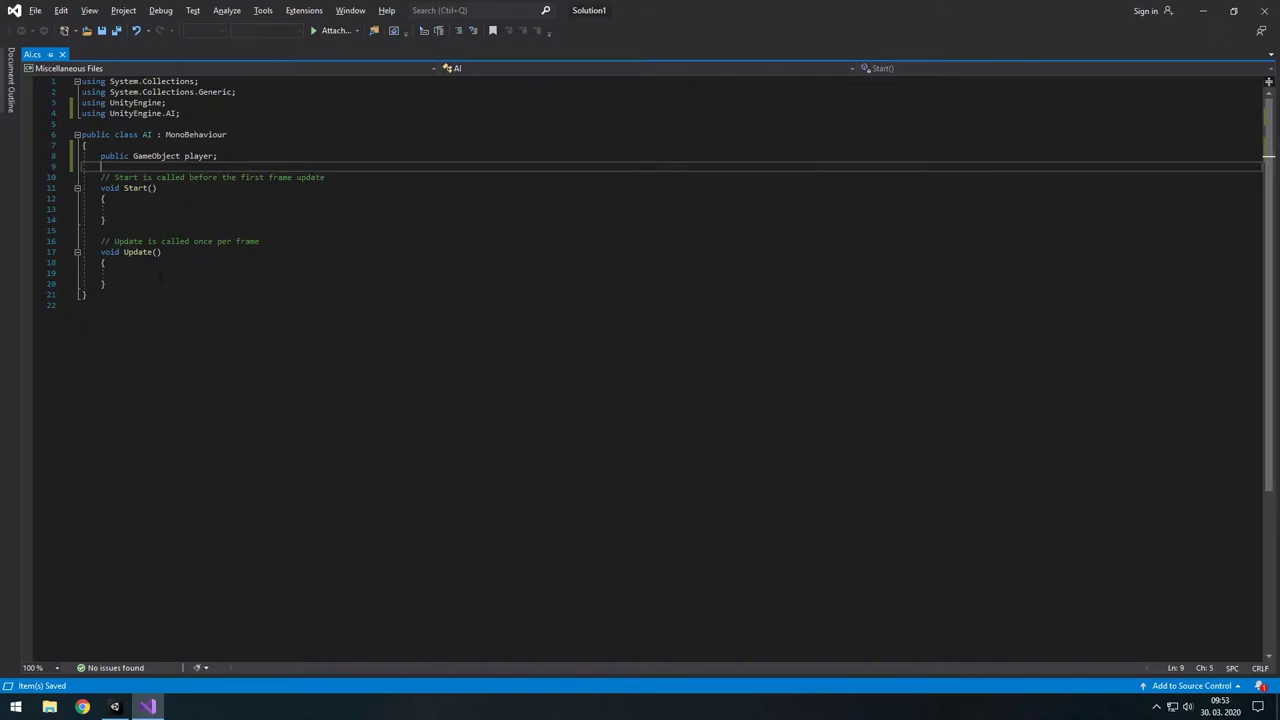
left_click(160, 274)
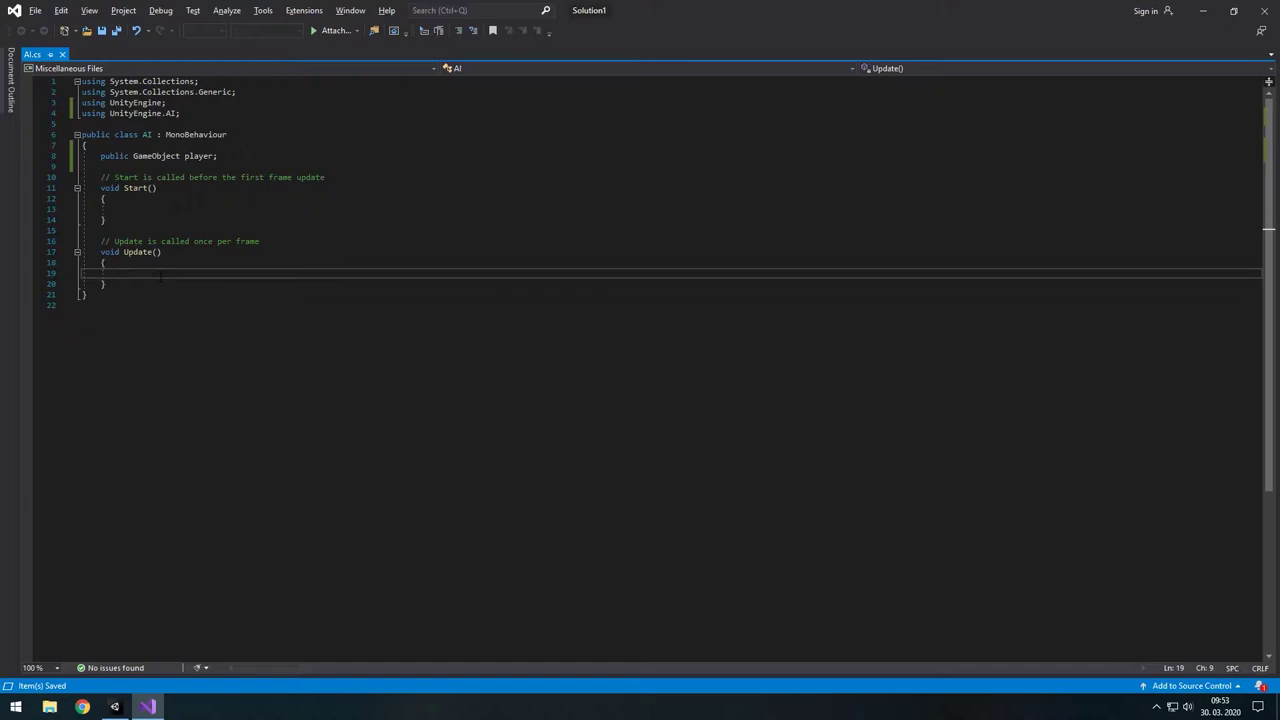
key("alt+Tab")
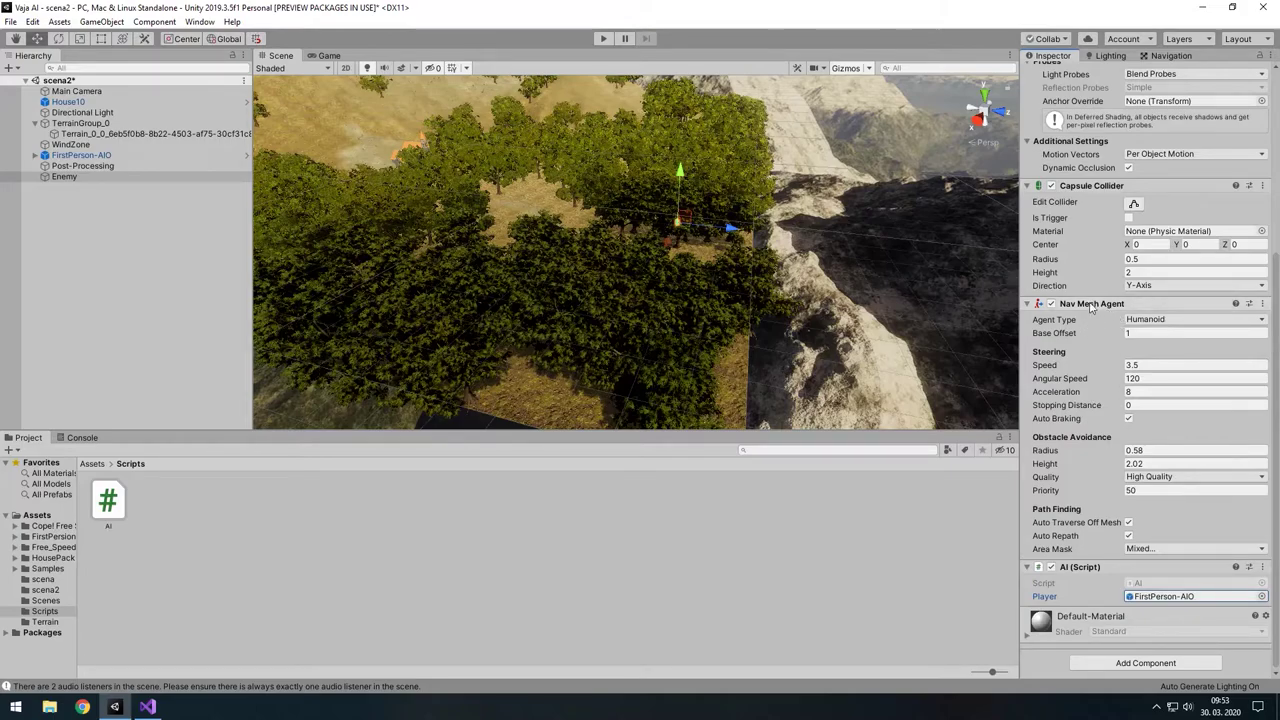
key("alt+Tab")
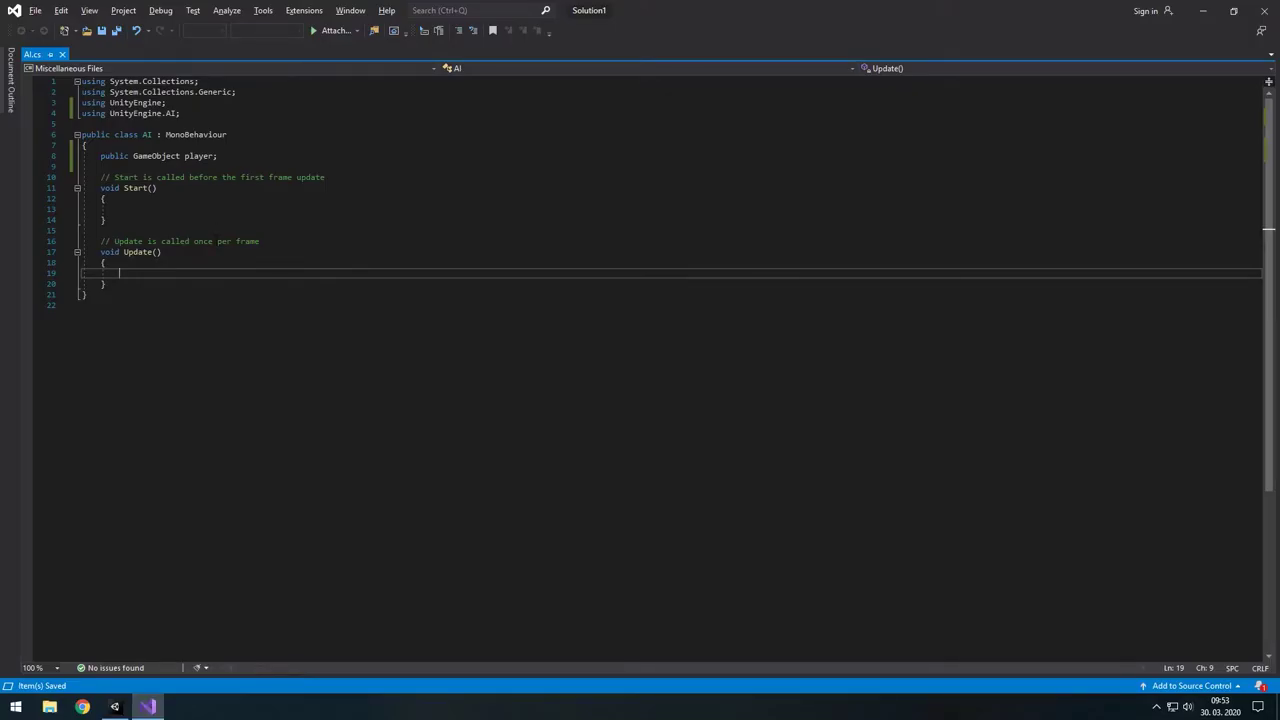
key("alt+Tab")
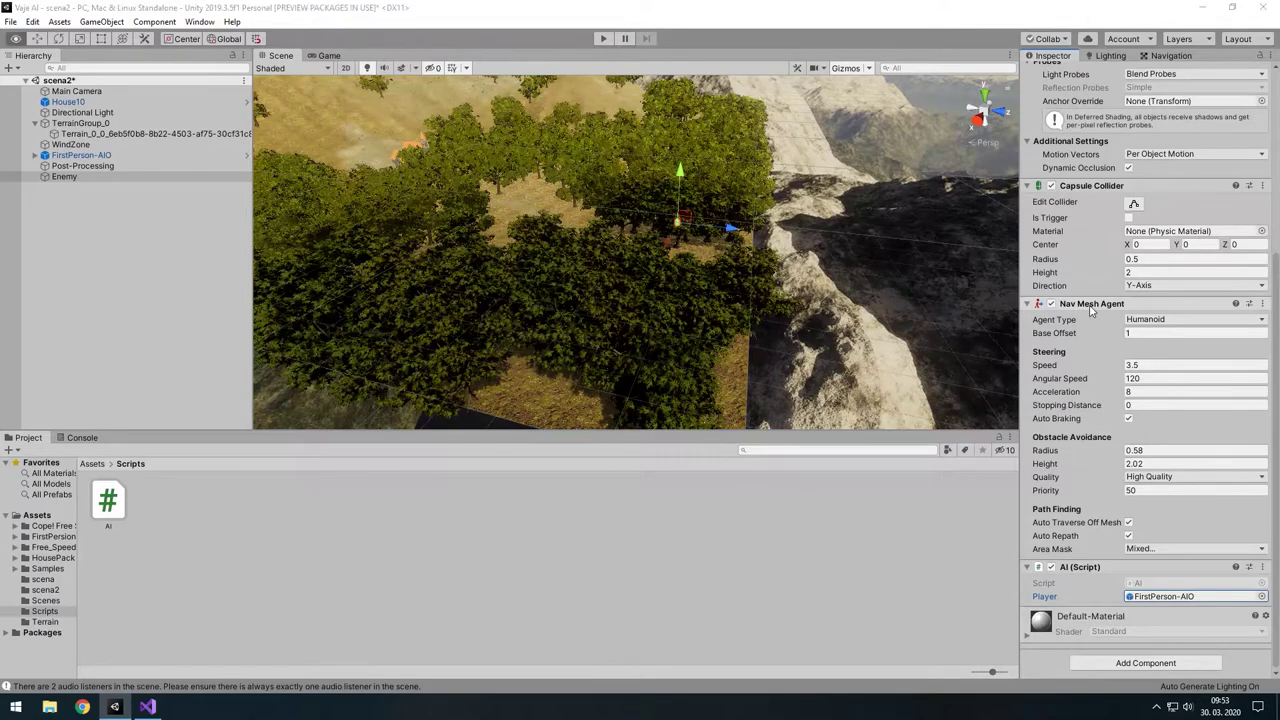
key("alt+Tab")
type("GetCo")
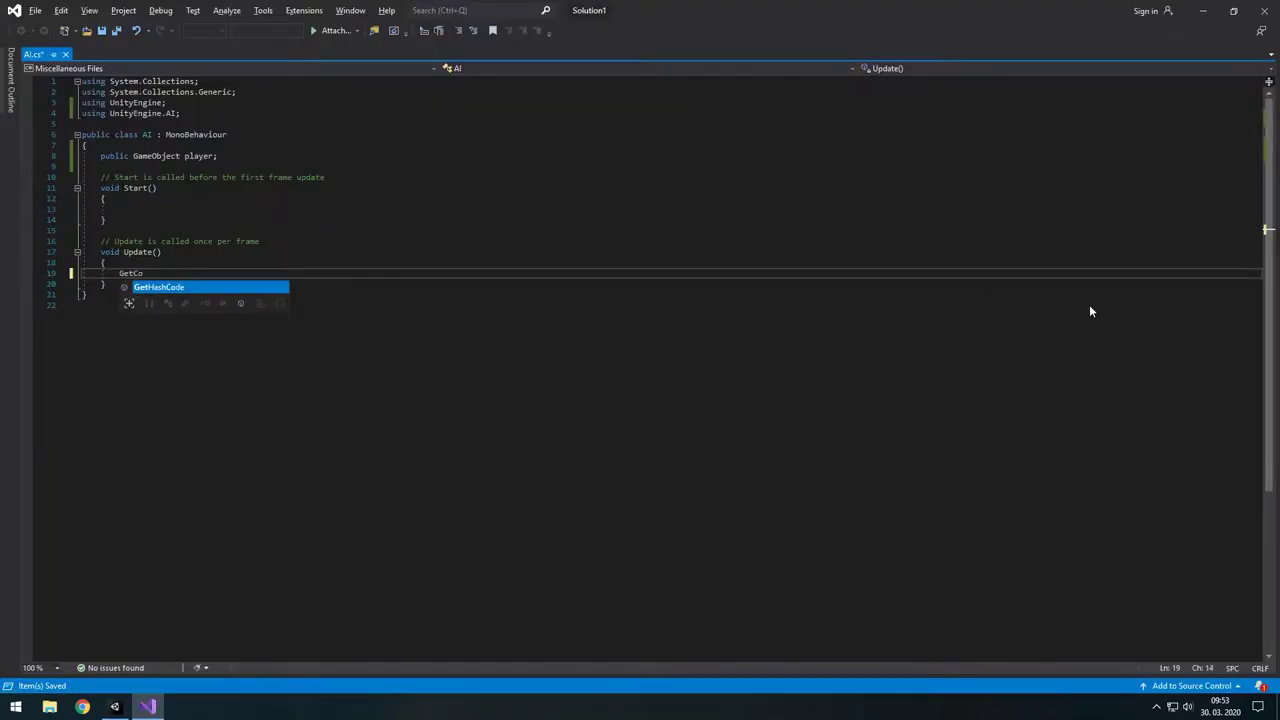
type("mponent<")
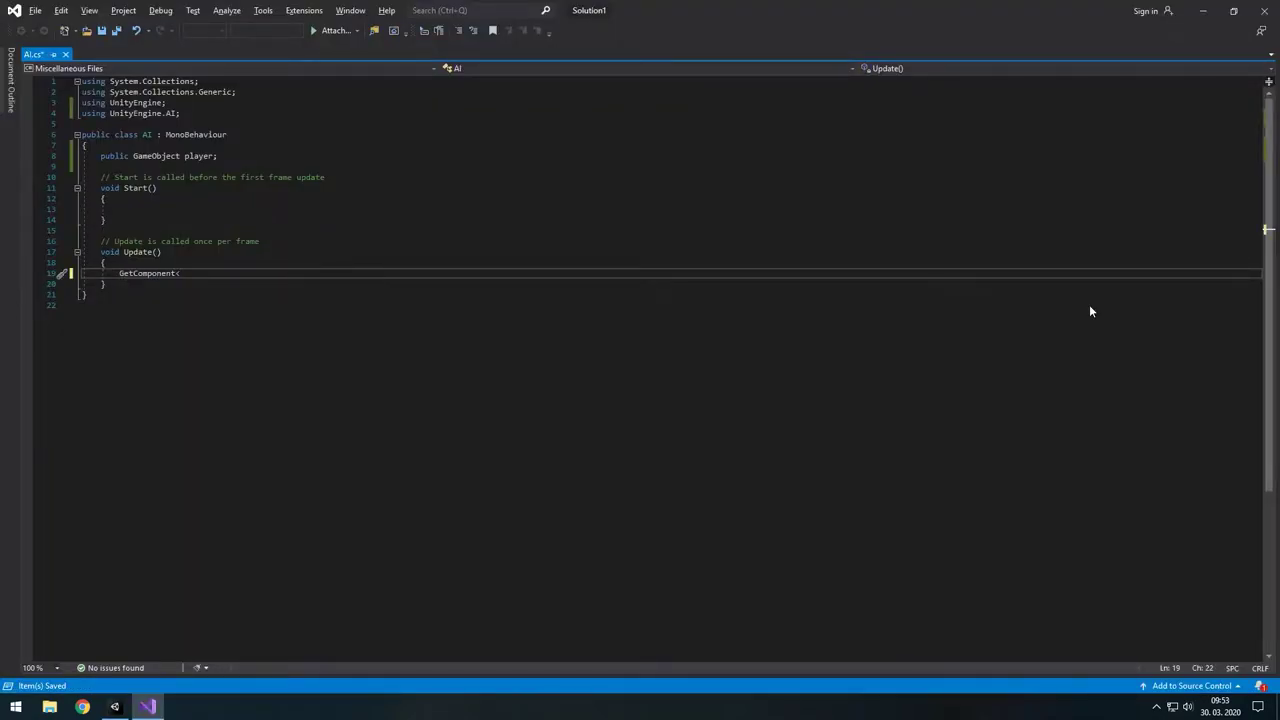
type("NavMe")
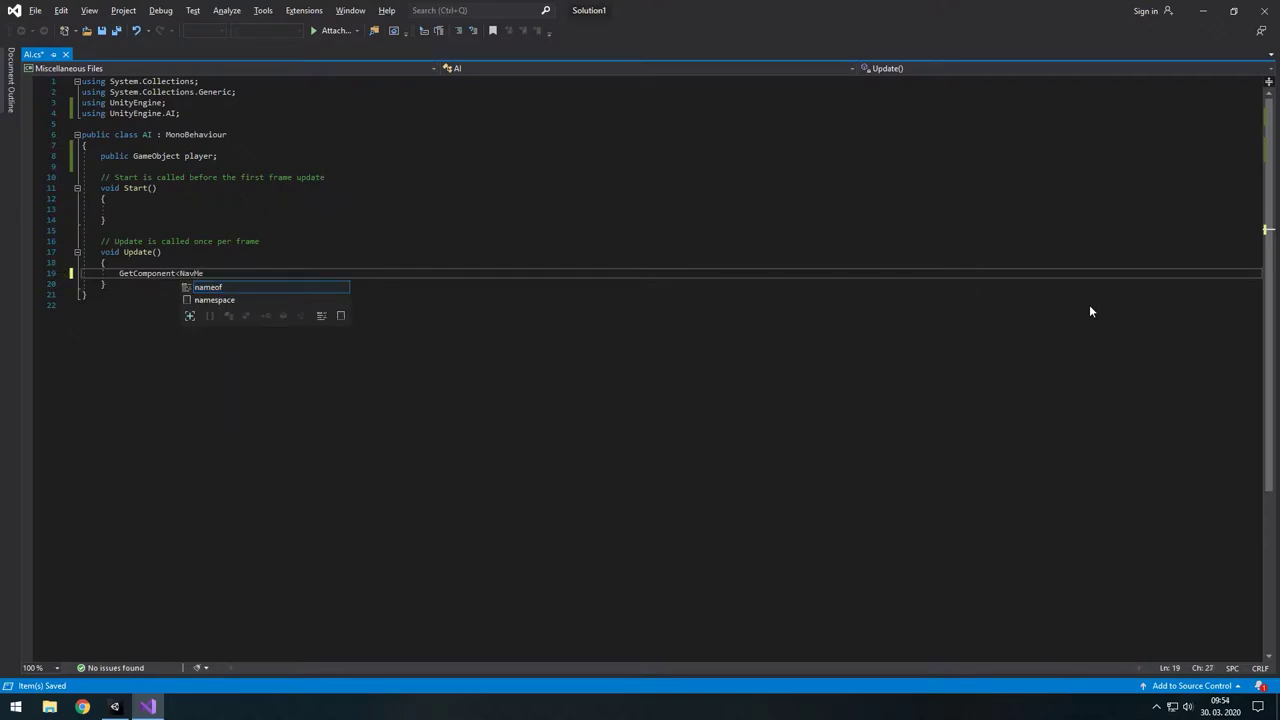
type("shAgent>")
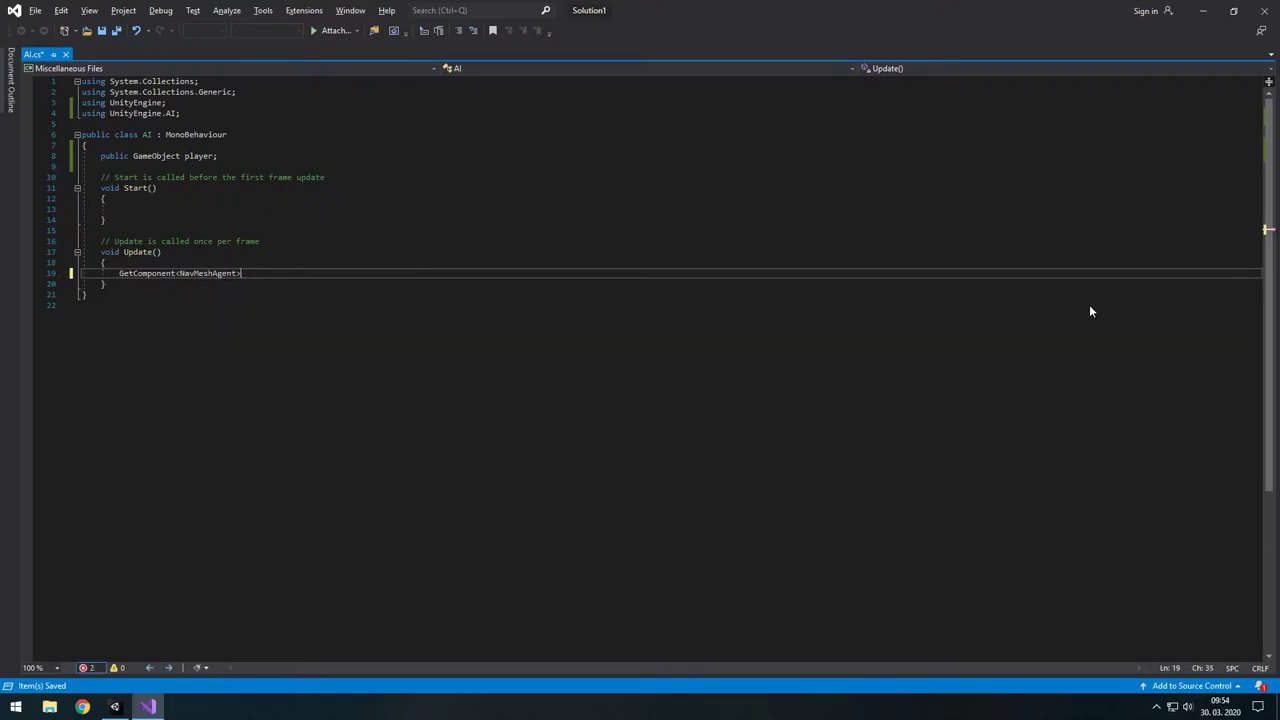
type("()")
- Complete the Update line with .SetDestination(player.transform.position)
key("alt+Tab")
key("alt+Tab")
key("alt+Tab")
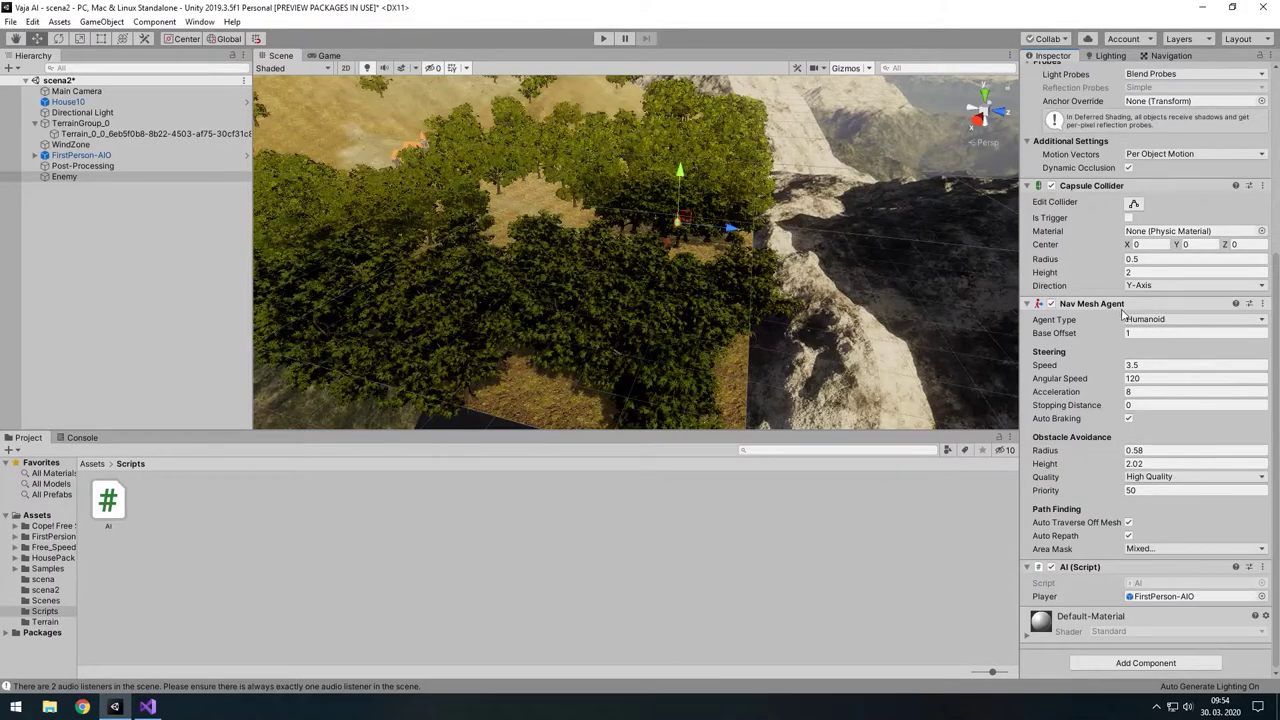
key("alt+Tab")
type(".")
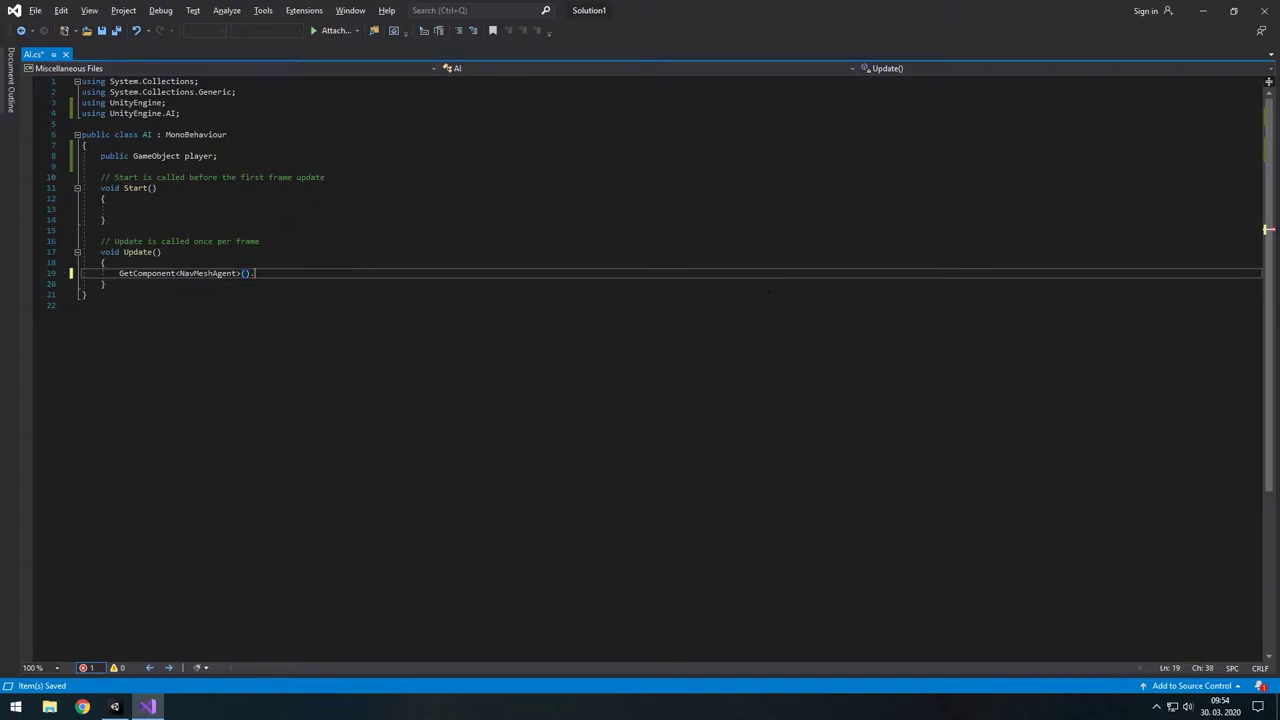
type("set")
key("BackSpace")
key("BackSpace")
key("BackSpace")
type("Set")
type("Destination()")
type(";")
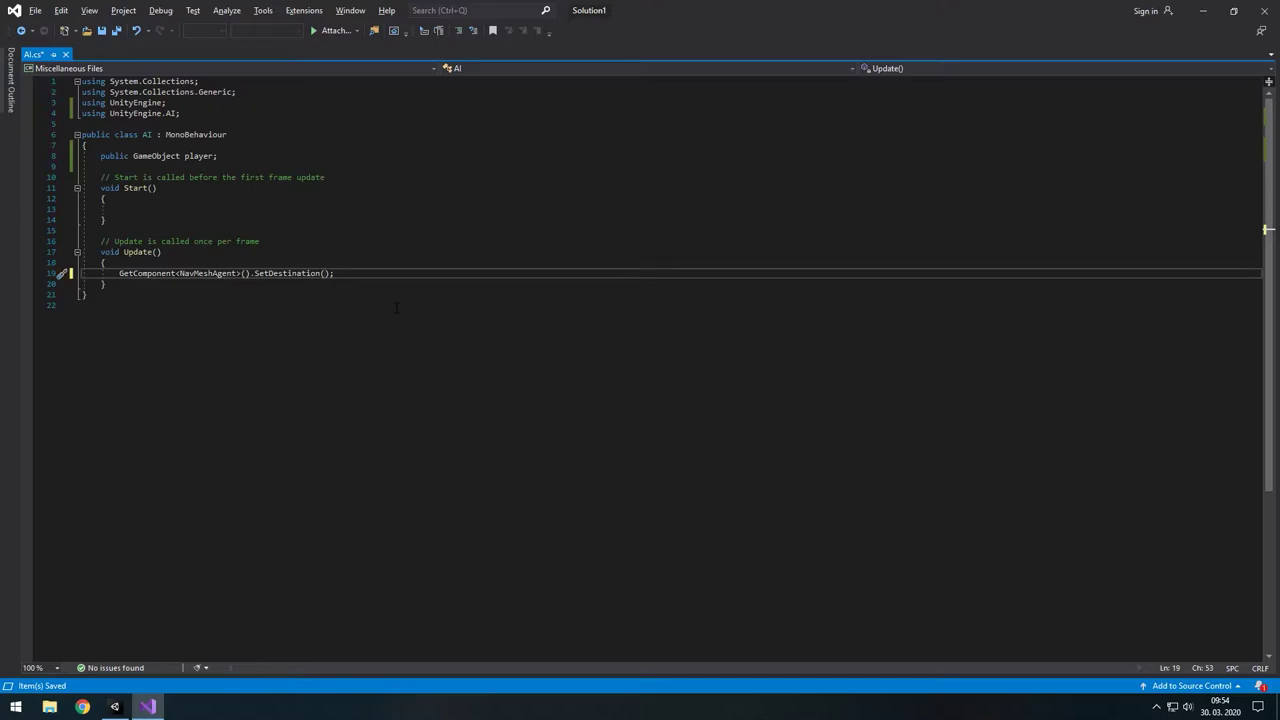
type("player.")
key("F12")
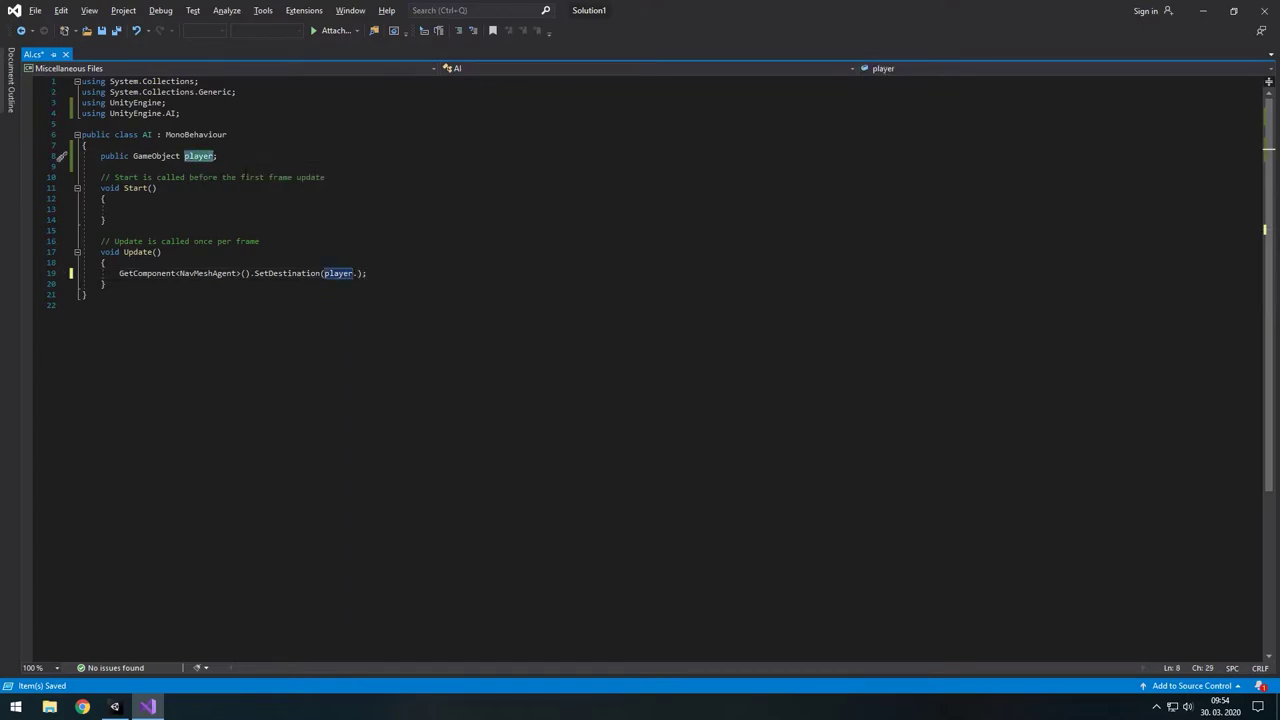
key("ctrl+minus")
type("transform.position")
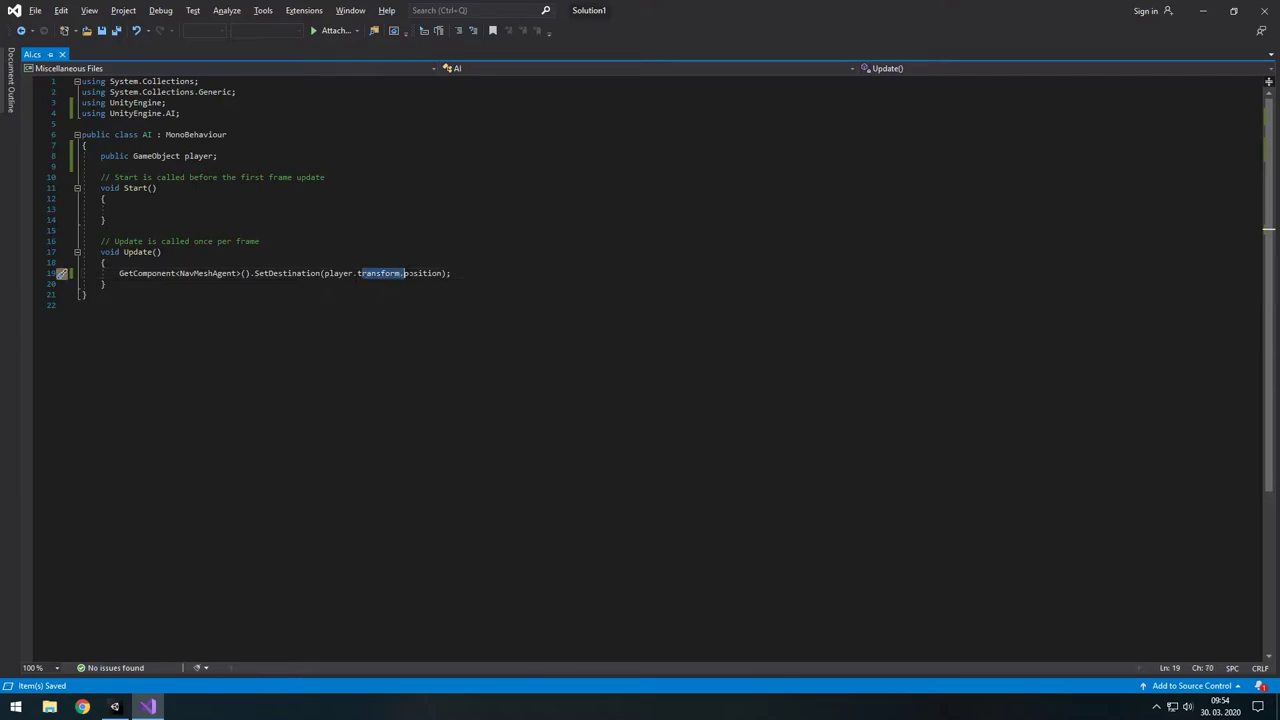
key("alt+Tab")
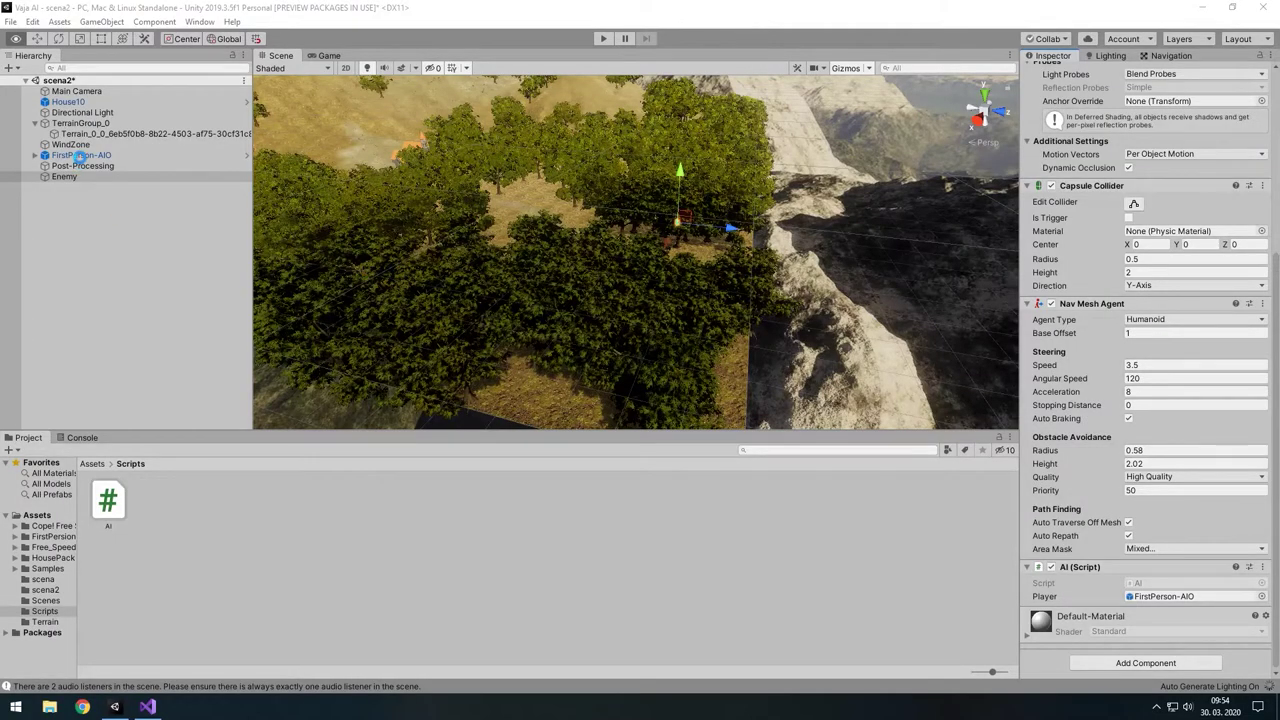
- Select FirstPerson-AIO and undo its gizmo move, keeping it at 440.8, 1.3, 468.6
left_click(78, 156)
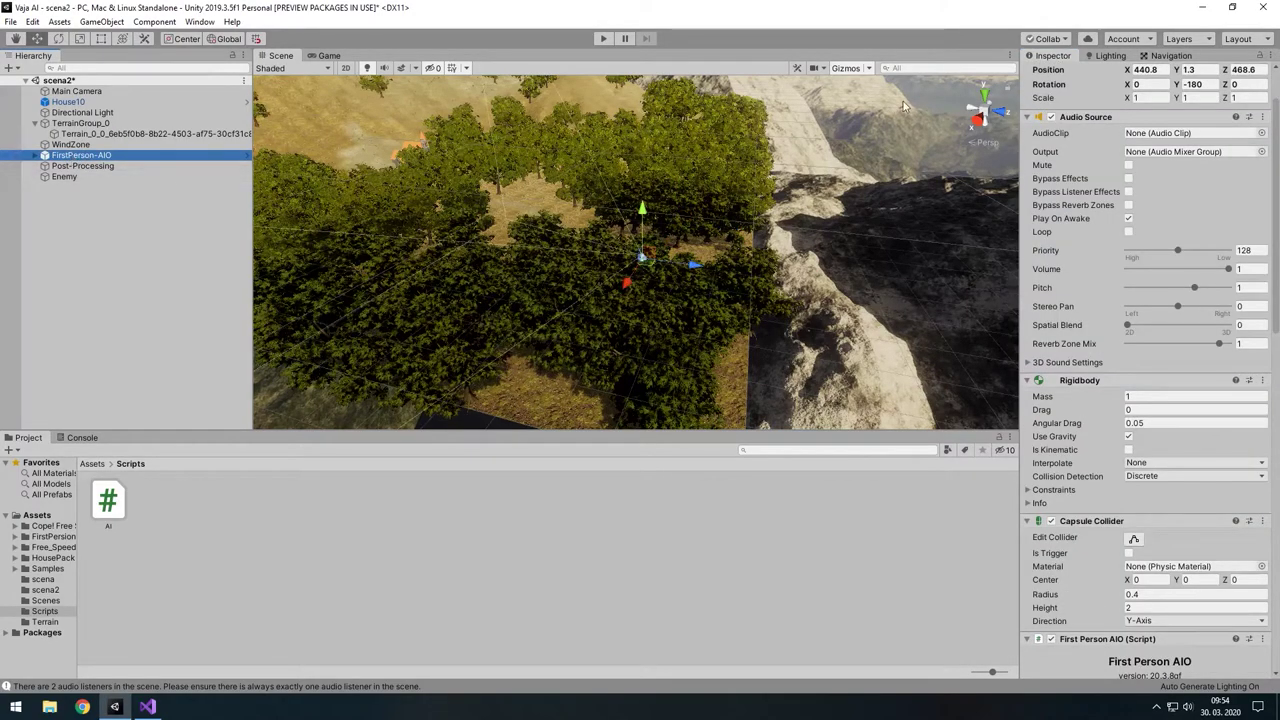
scroll(1107, 157, "up", 2)
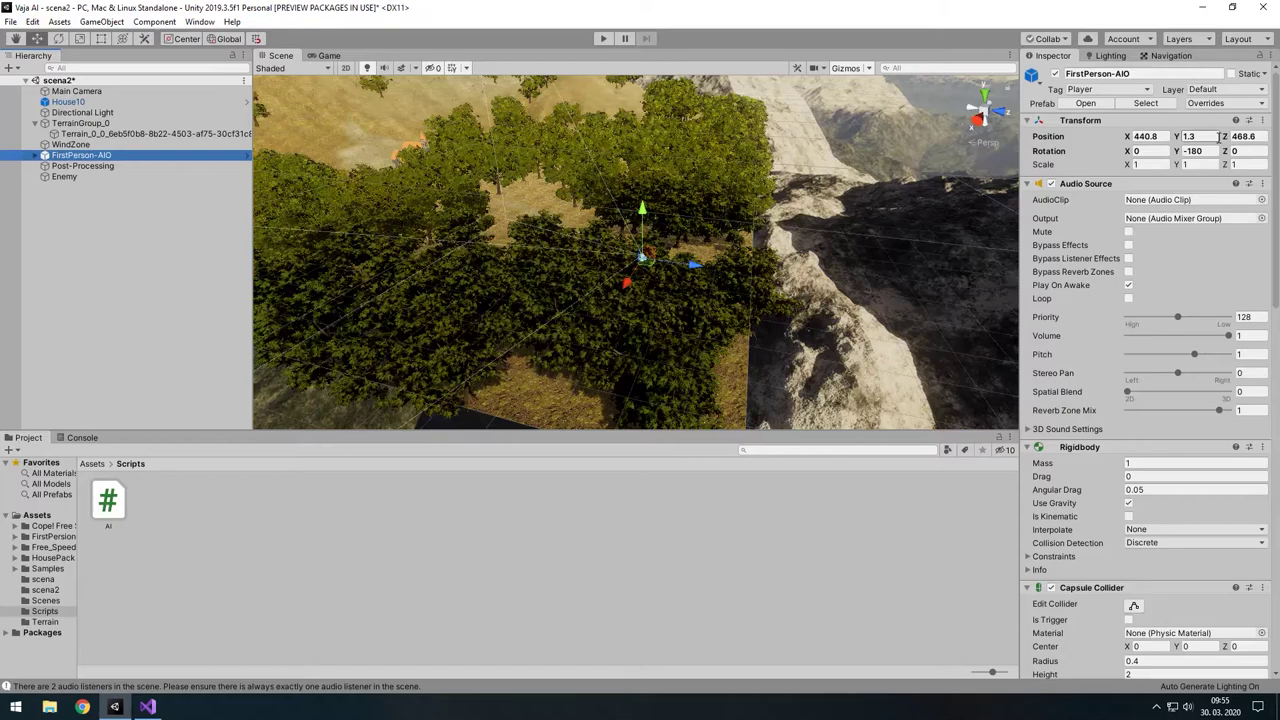
mouse_move(697, 268)
left_mouse_down()
mouse_move(528, 250)
mouse_move(600, 192)
left_mouse_up()
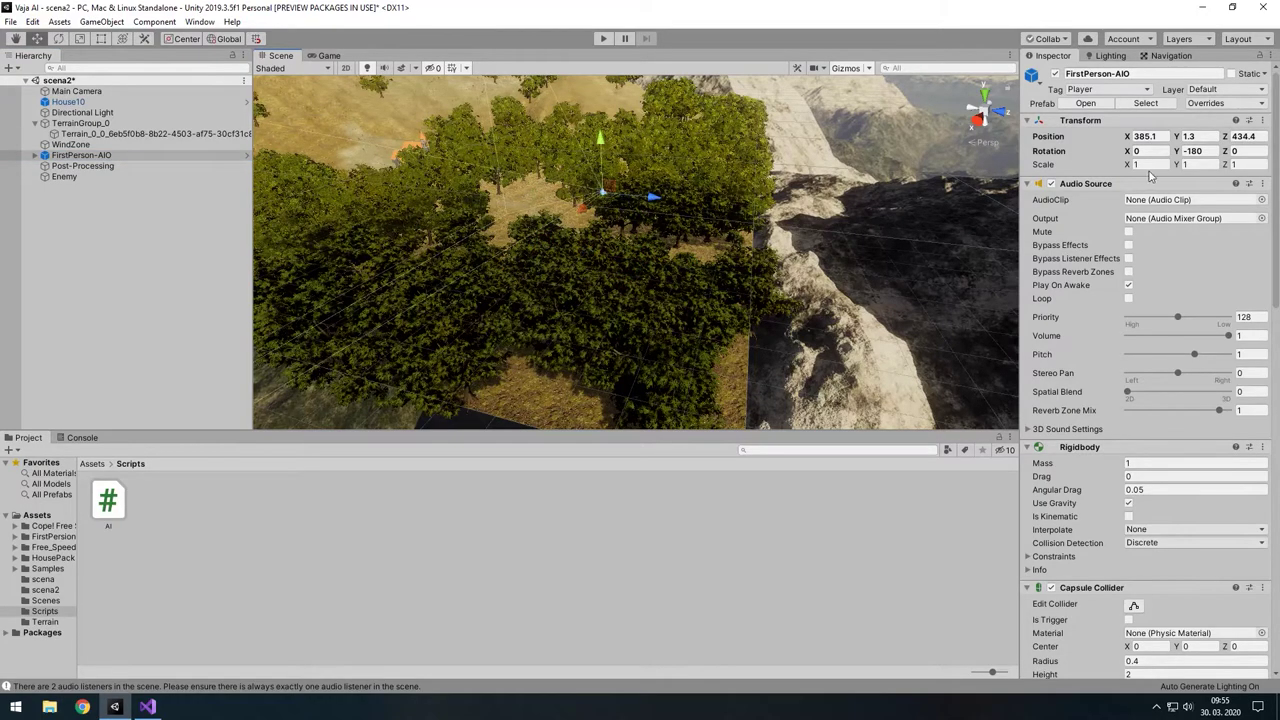
key("ctrl+z")
key("ctrl+z")
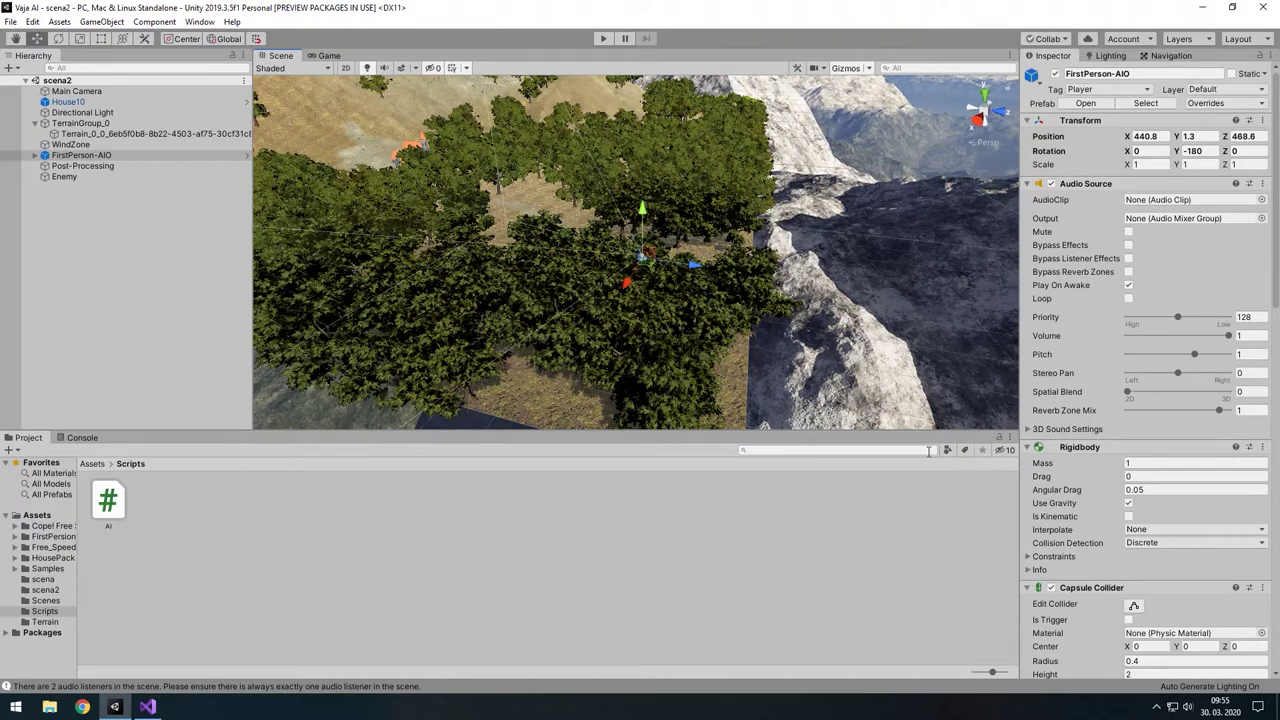
key("alt+Tab")
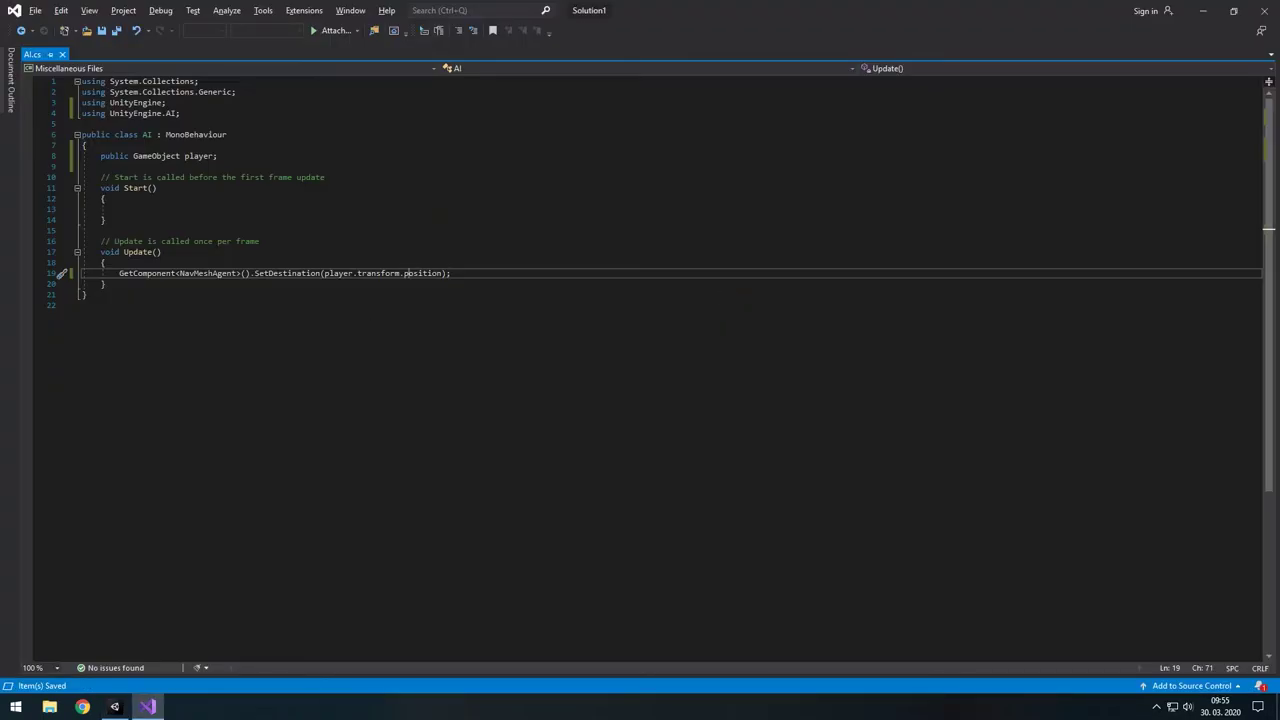
- Enter Play mode and run the first-person player through the forest
left_click(131, 287)
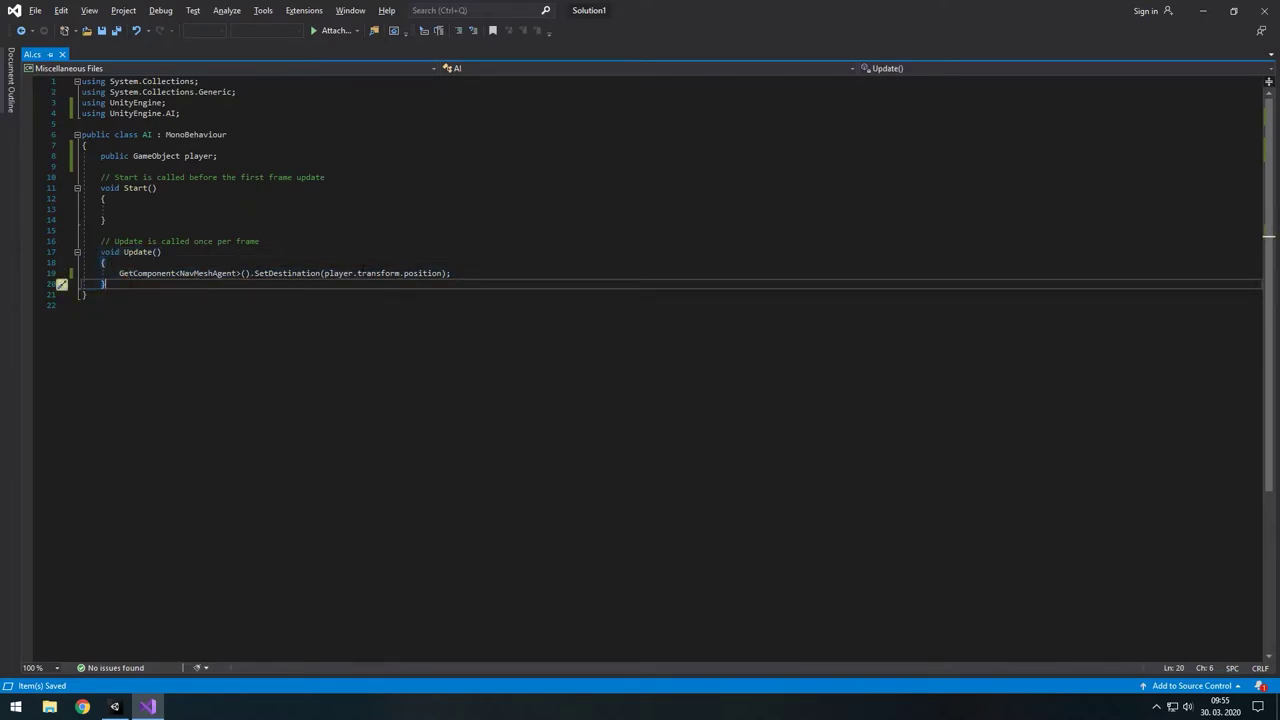
key("alt+Tab")
left_click(596, 42)
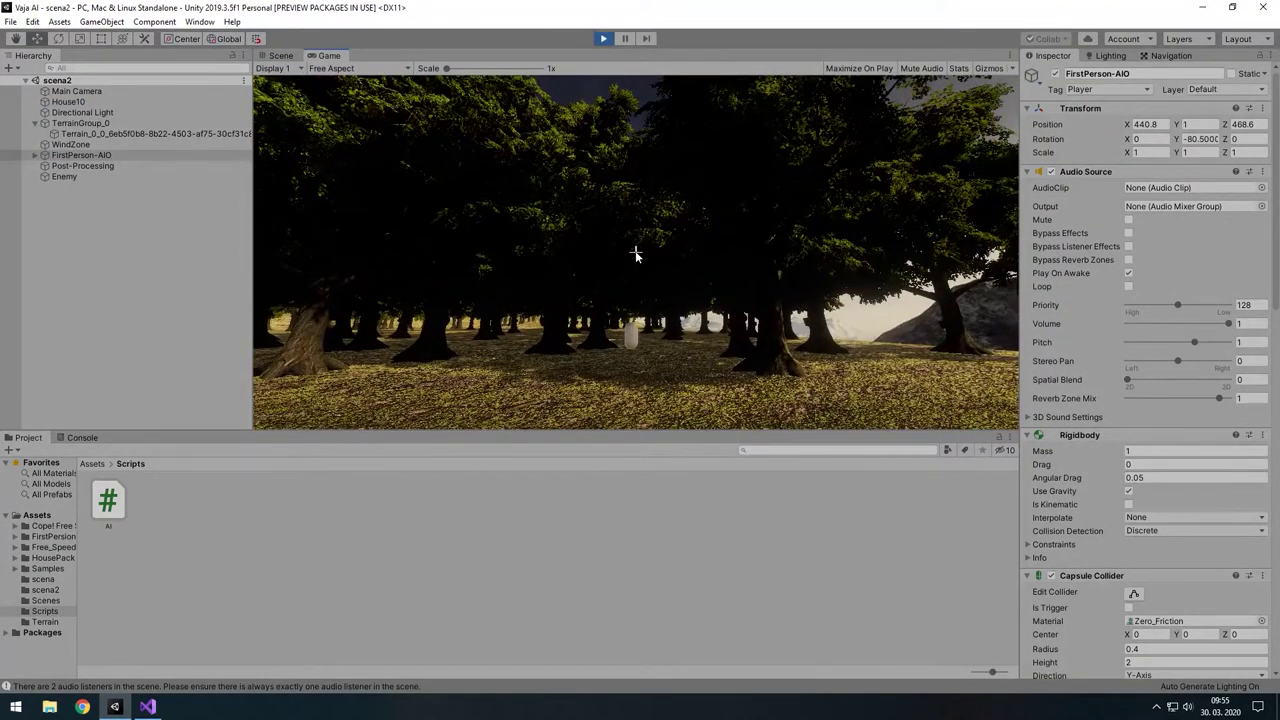
key("a")
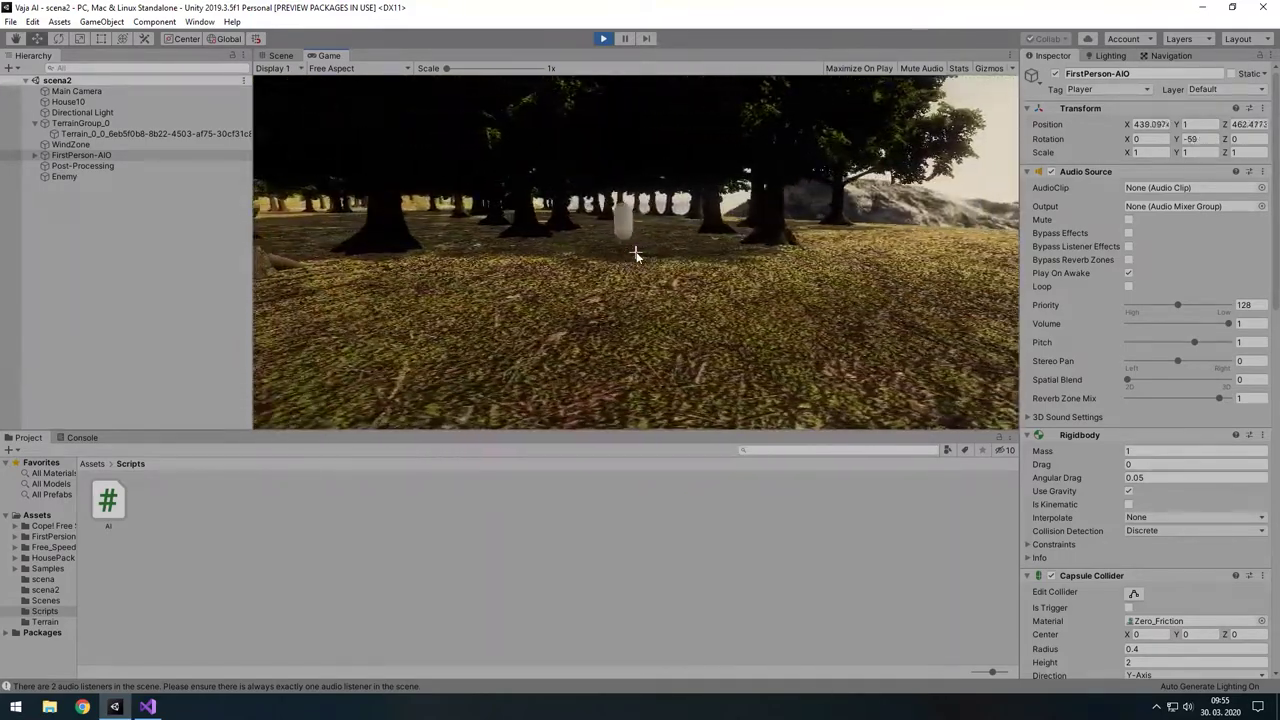
key("shift+w")
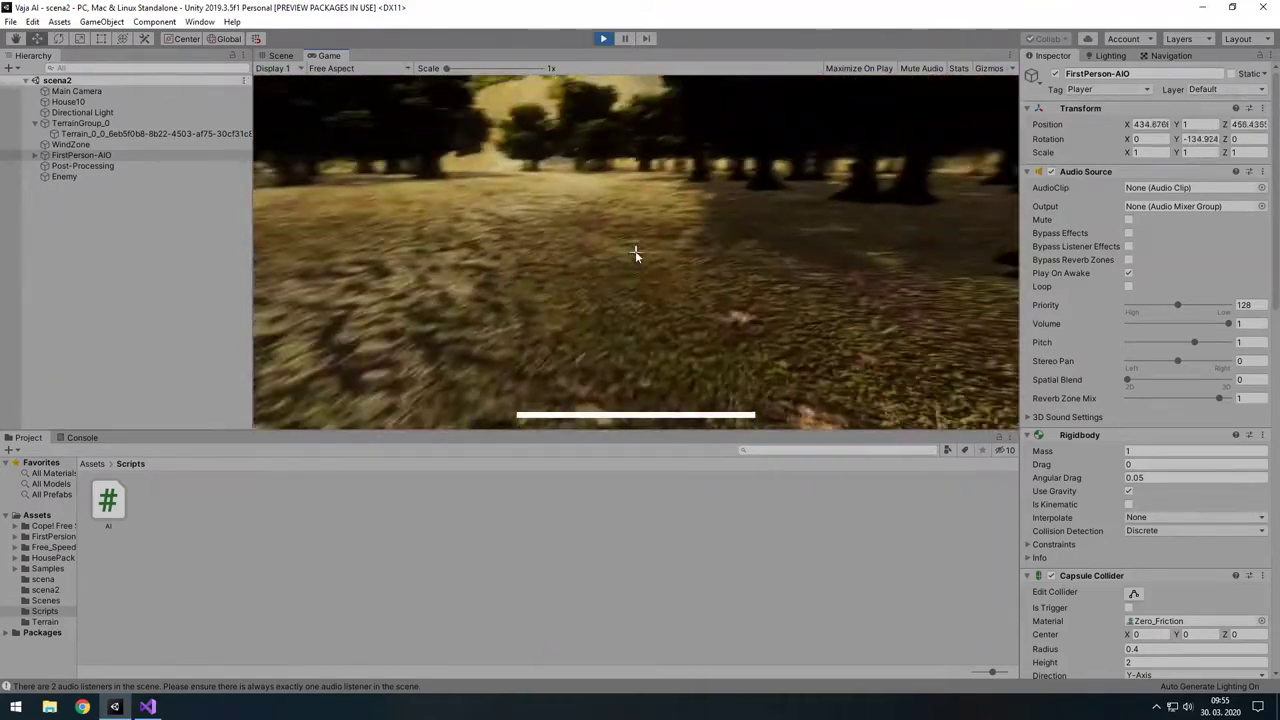
key("w")
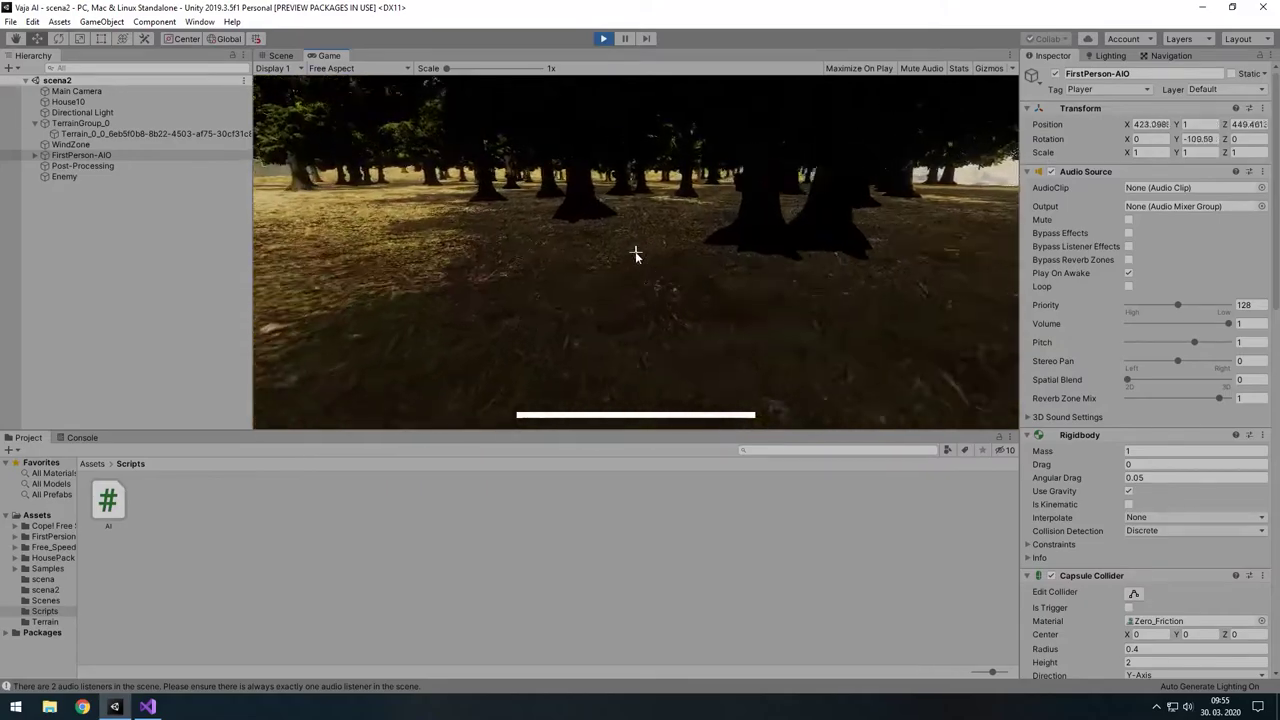
key("w")
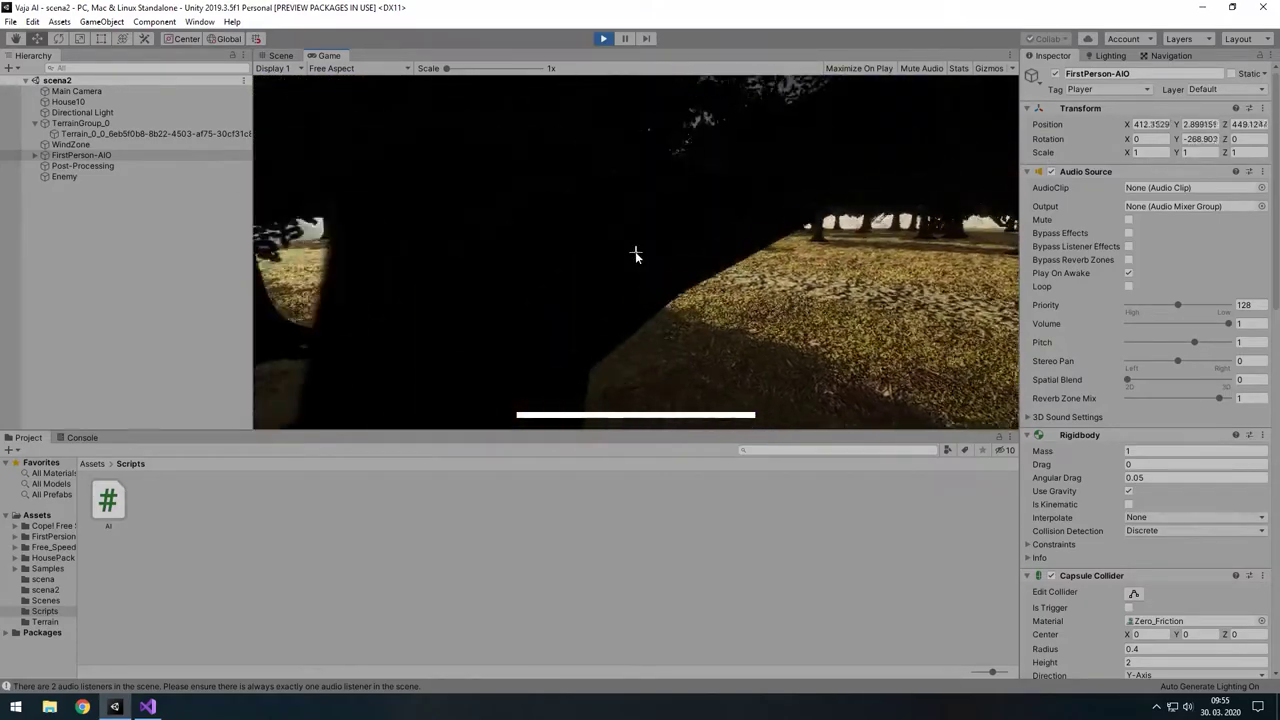
key("s")
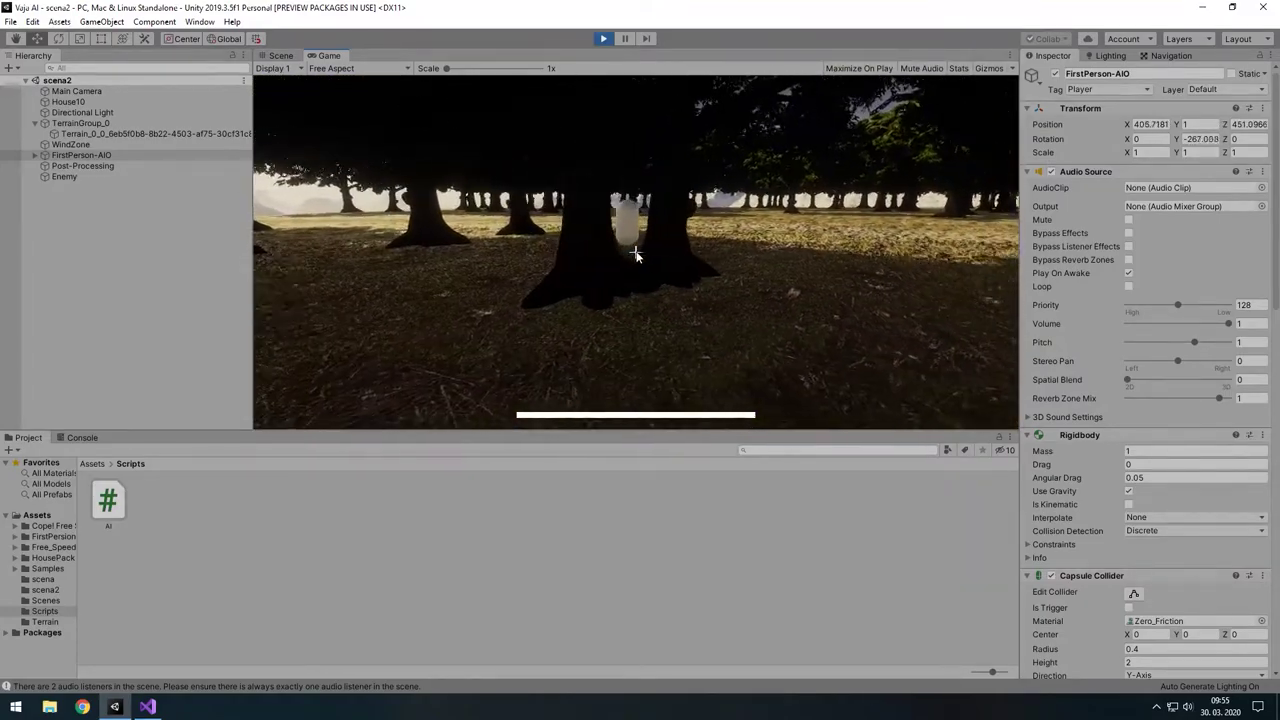
- Find the pursuing enemy capsule, then flee from it across the terrain toward the clearing
key("a")
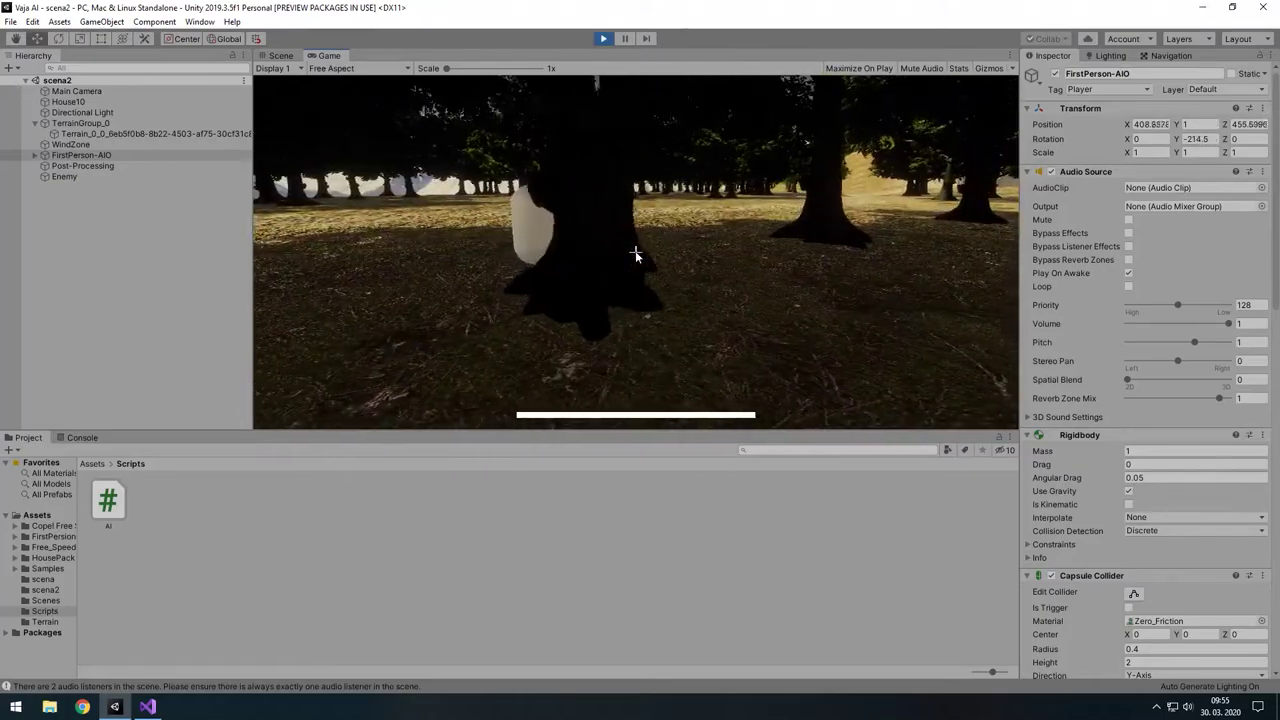
key("w")
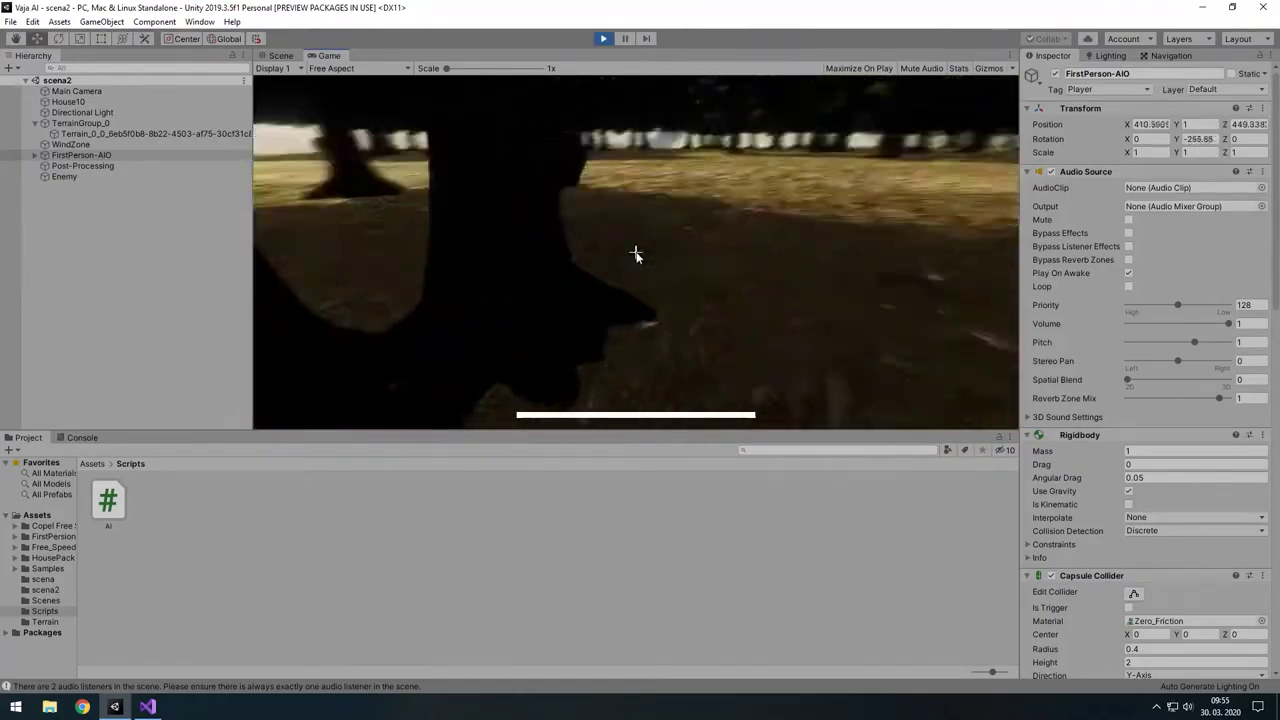
key("w")
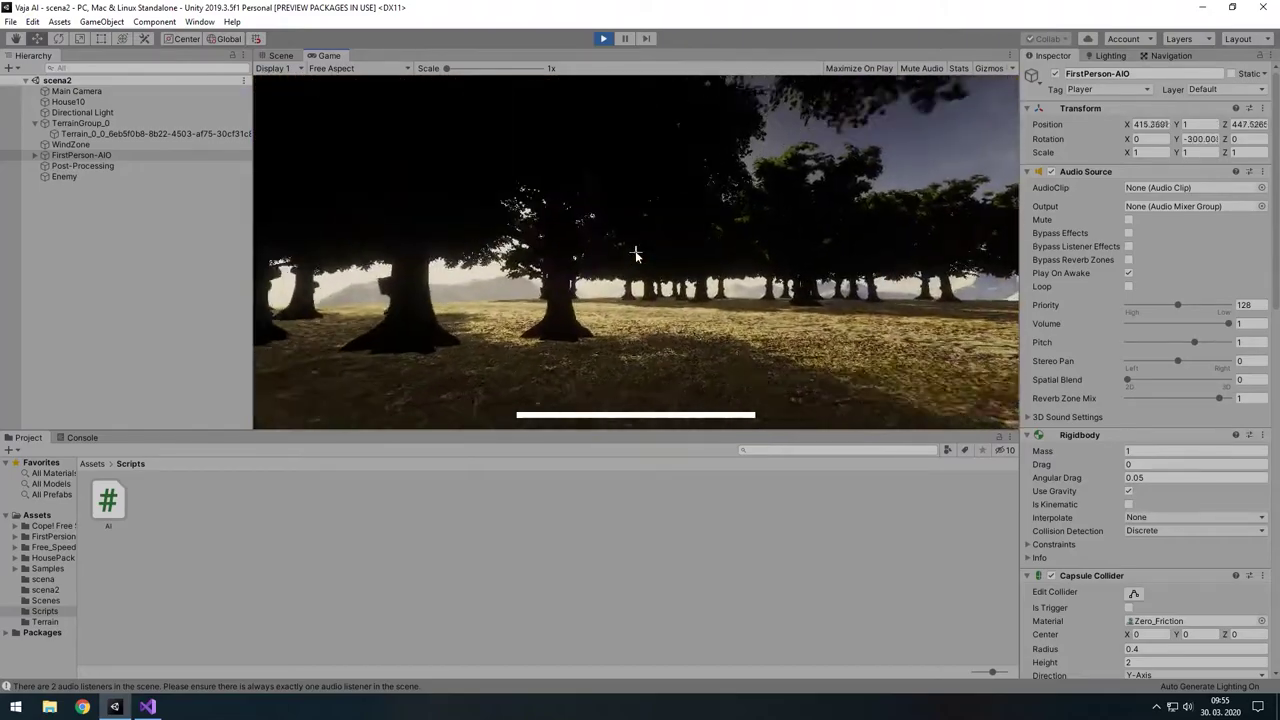
key("w")
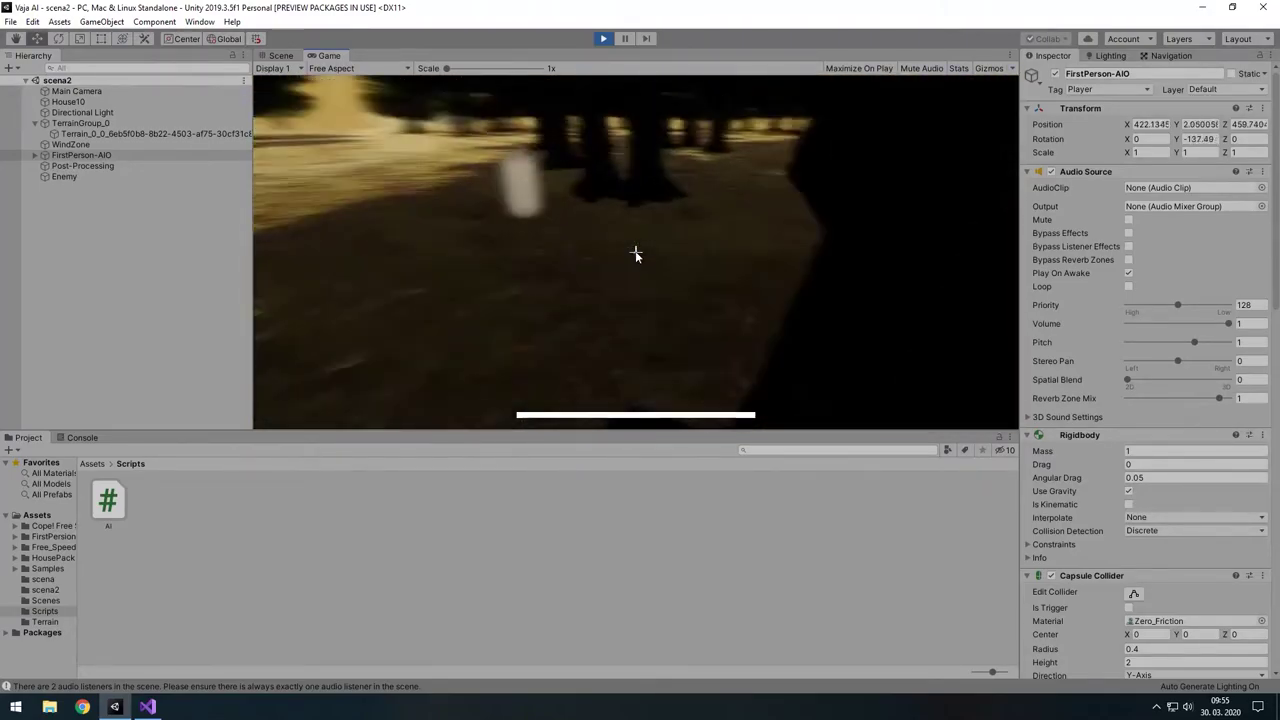
key("w")
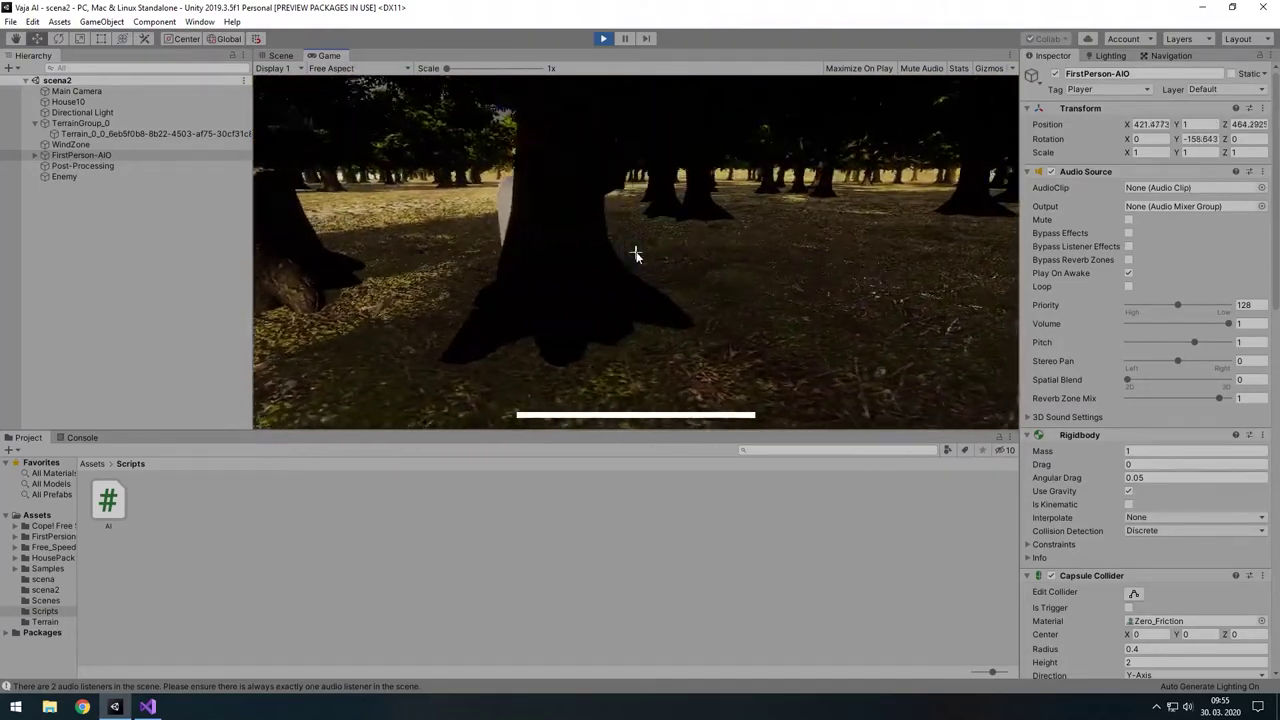
key("w")
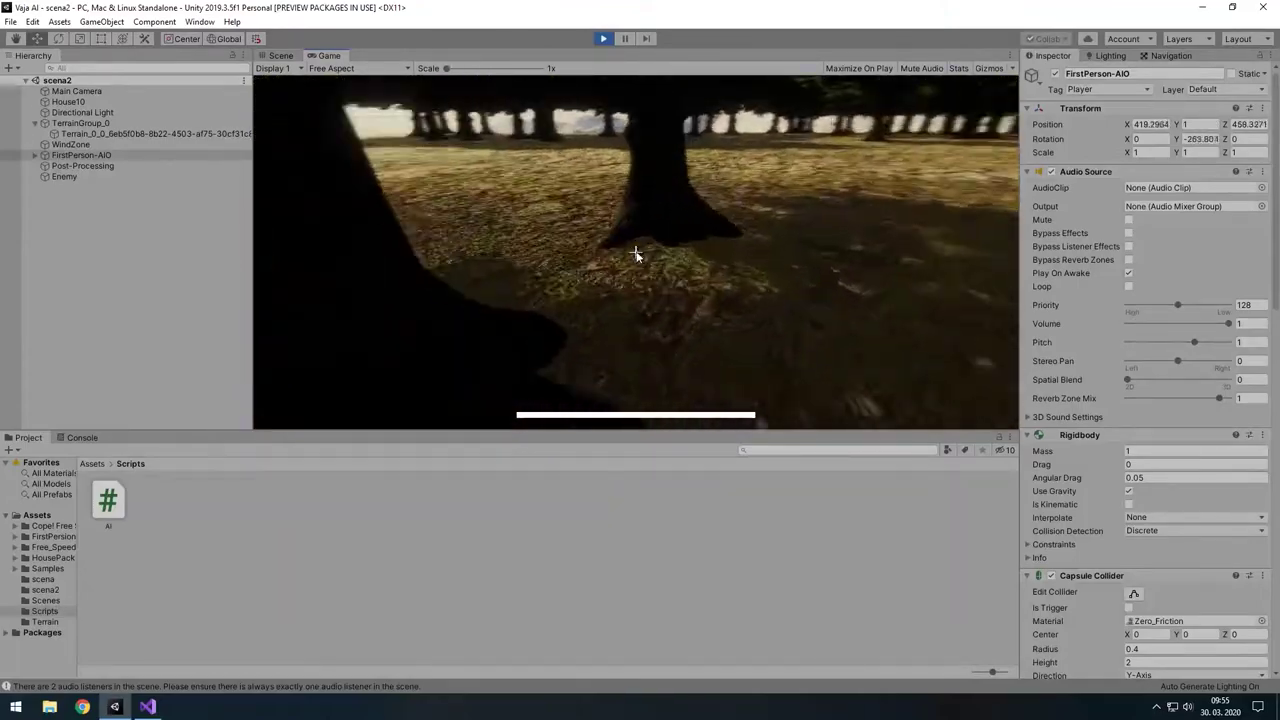
key("w")
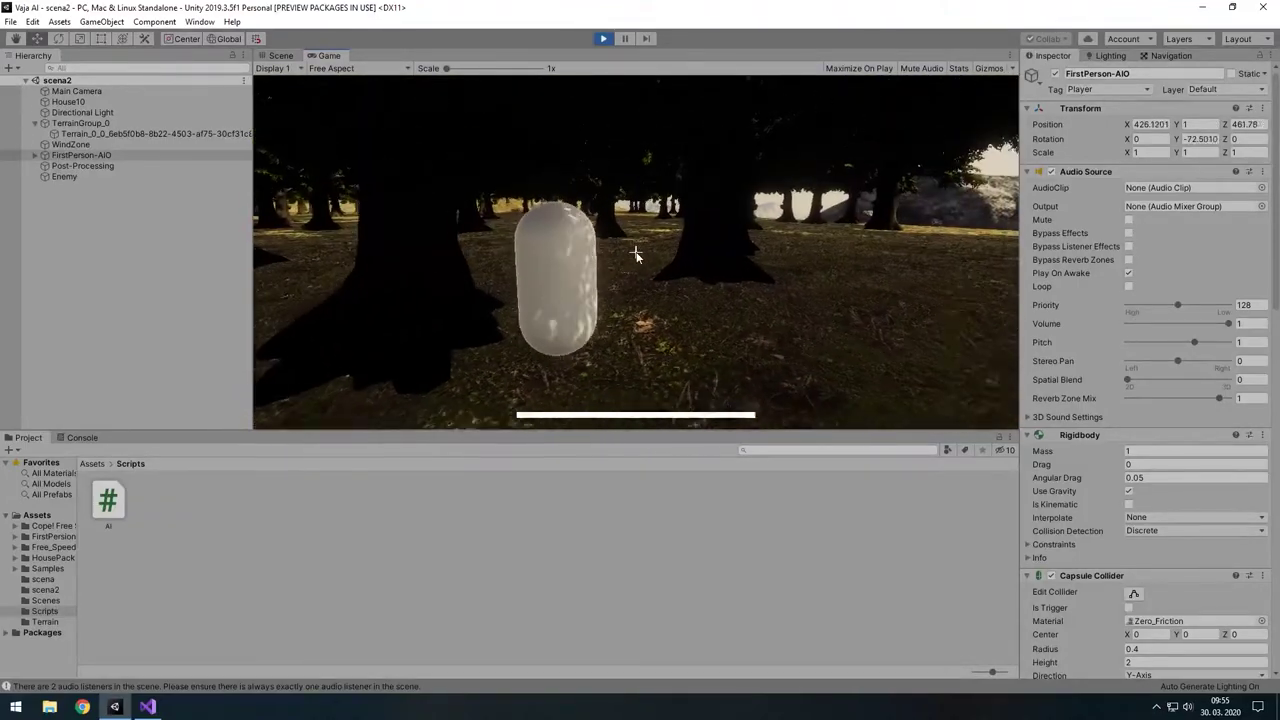
key("w")
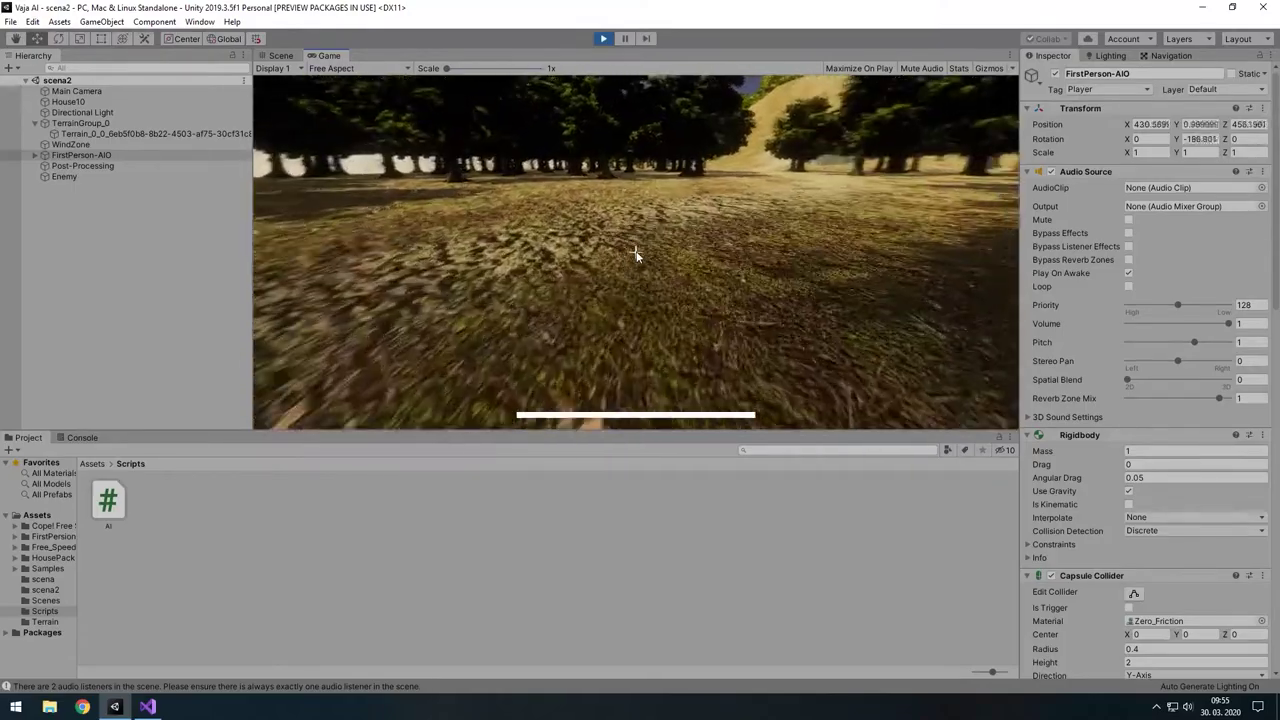
key("w")
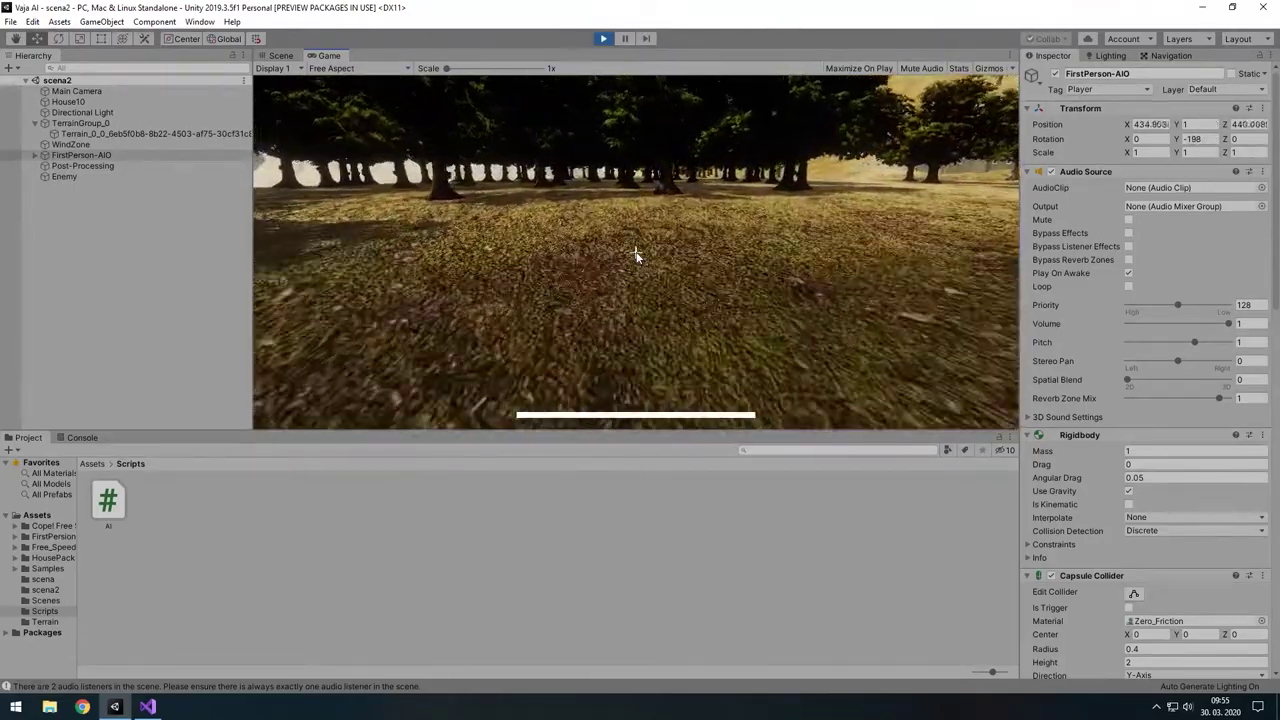
key("w")
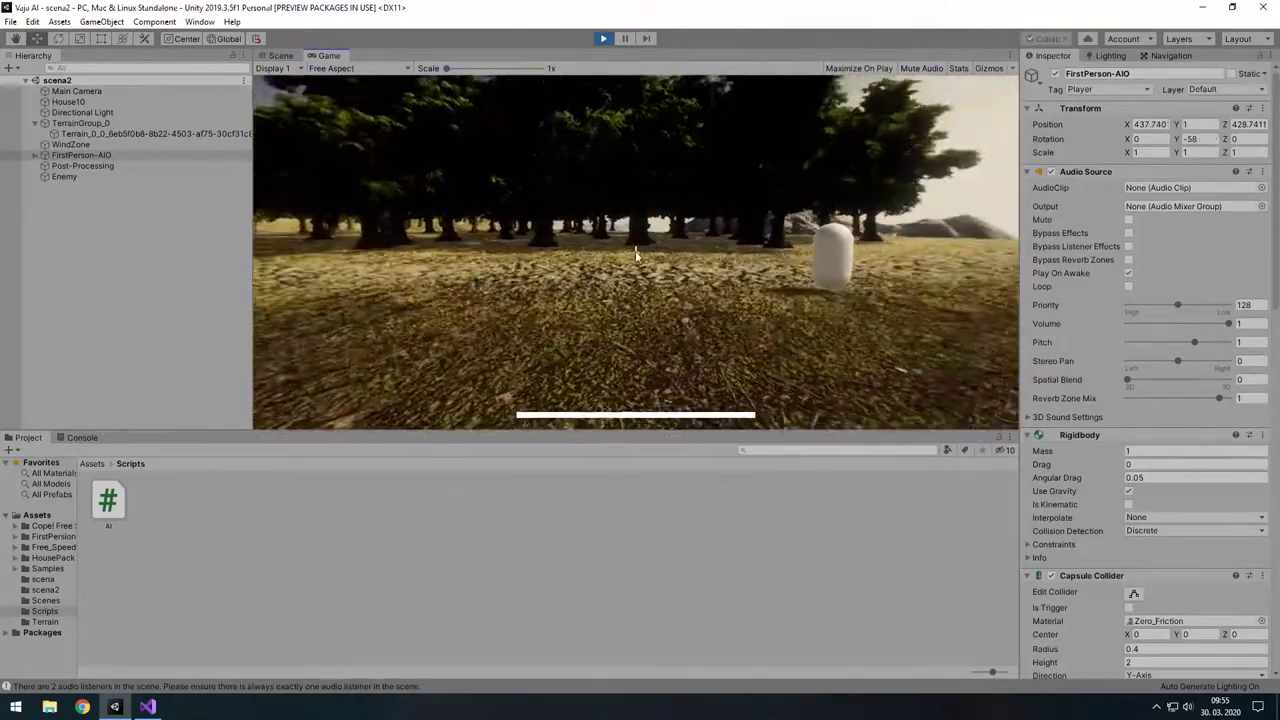
key("w")
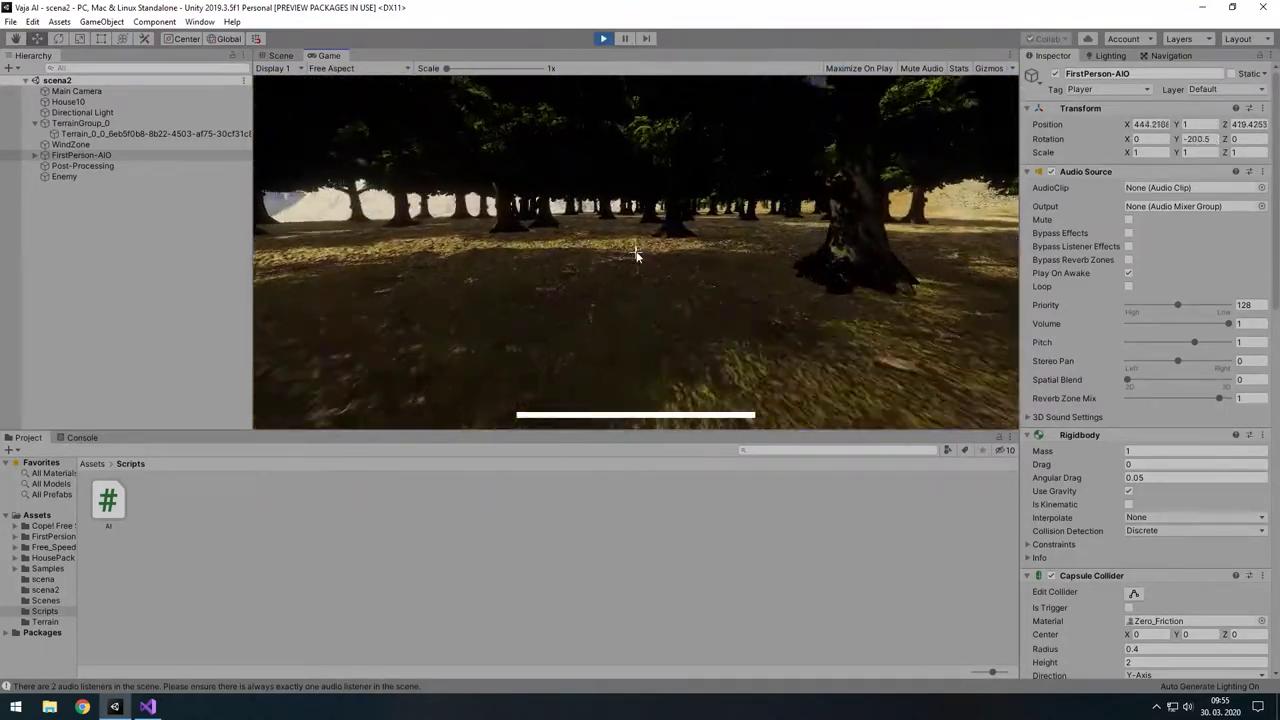
key("w")
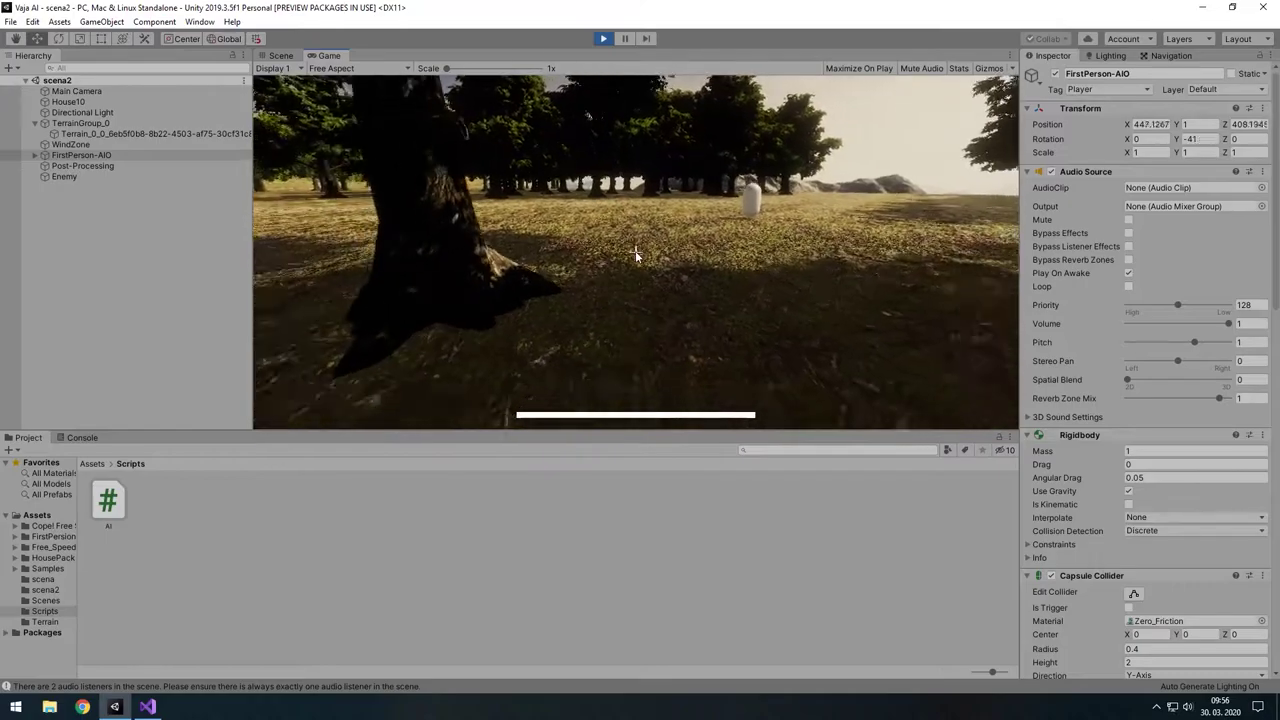
key("w")
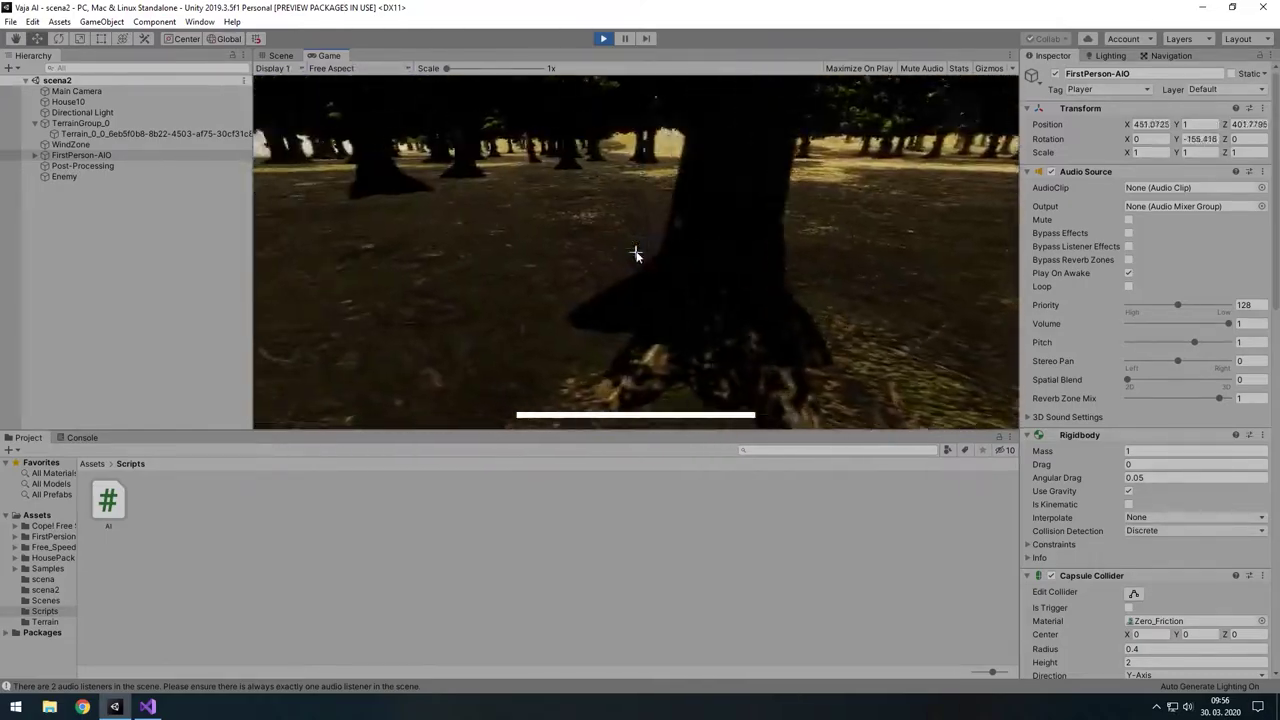
key("w")
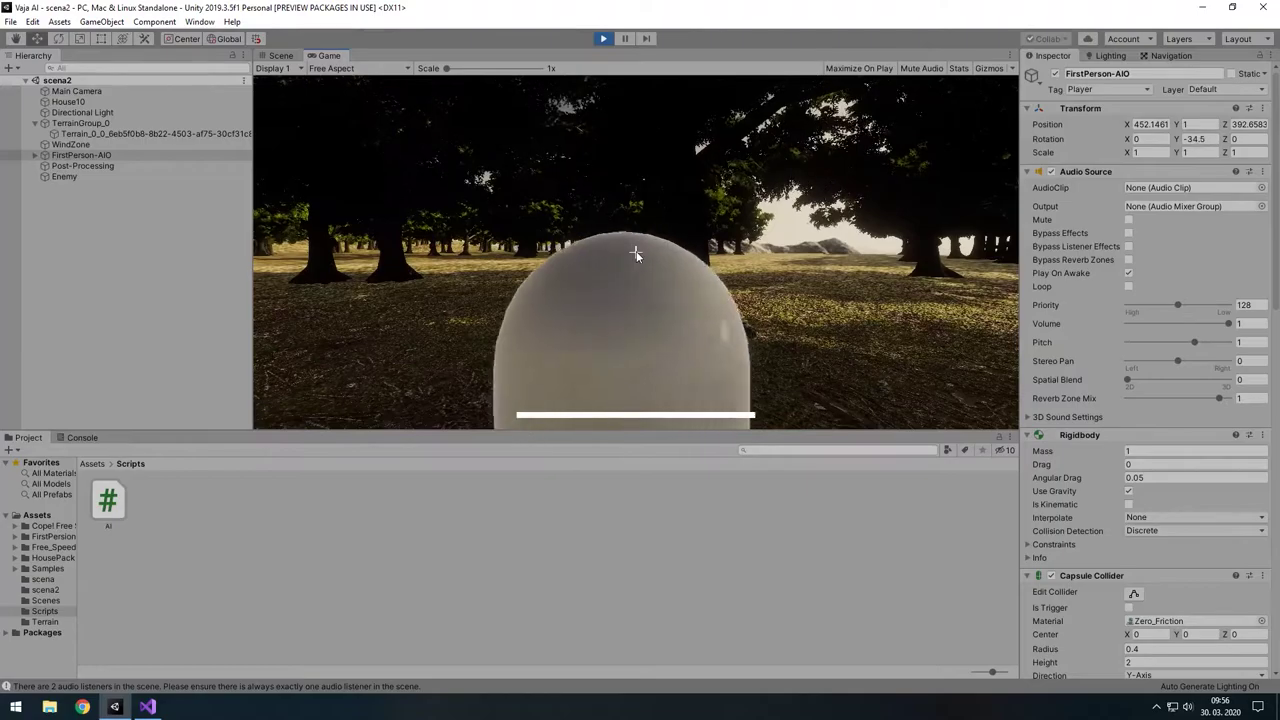
- Exit Play mode and show the Navigation window's Bake settings
left_click(603, 38)
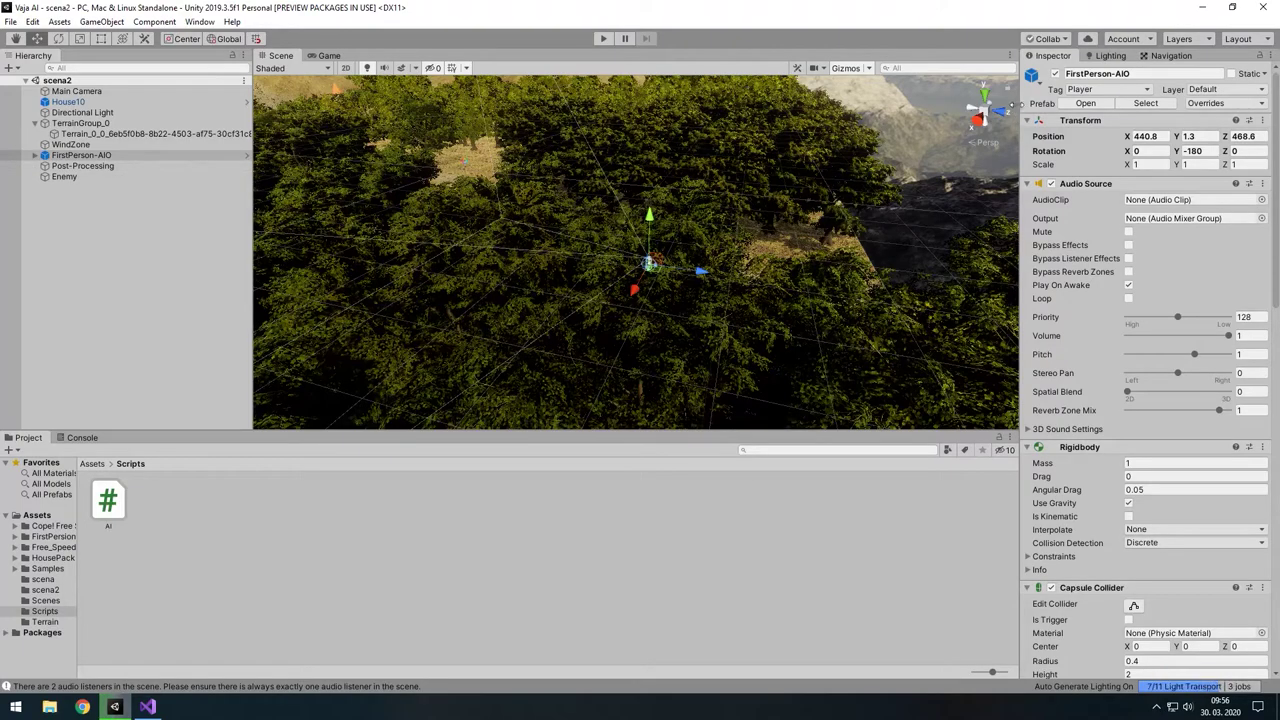
left_click(1157, 55)
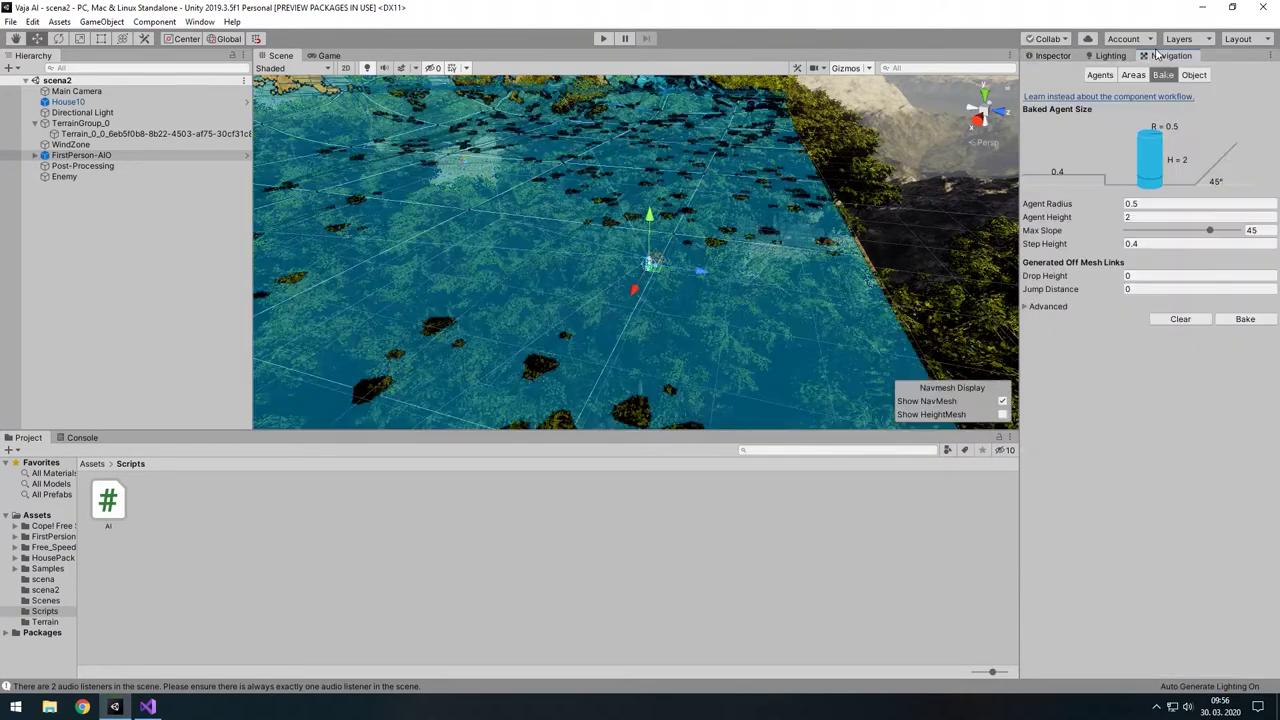
scroll(757, 200, "up", 5)
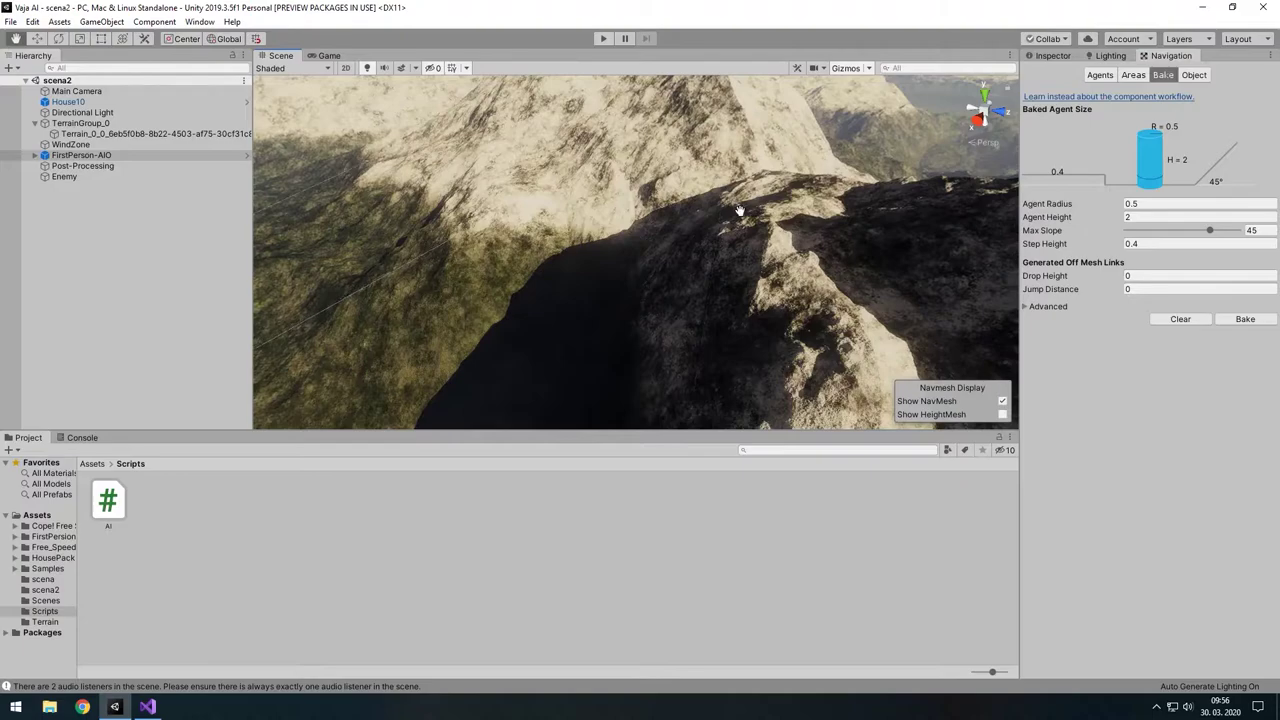
scroll(739, 211, "down", 5)
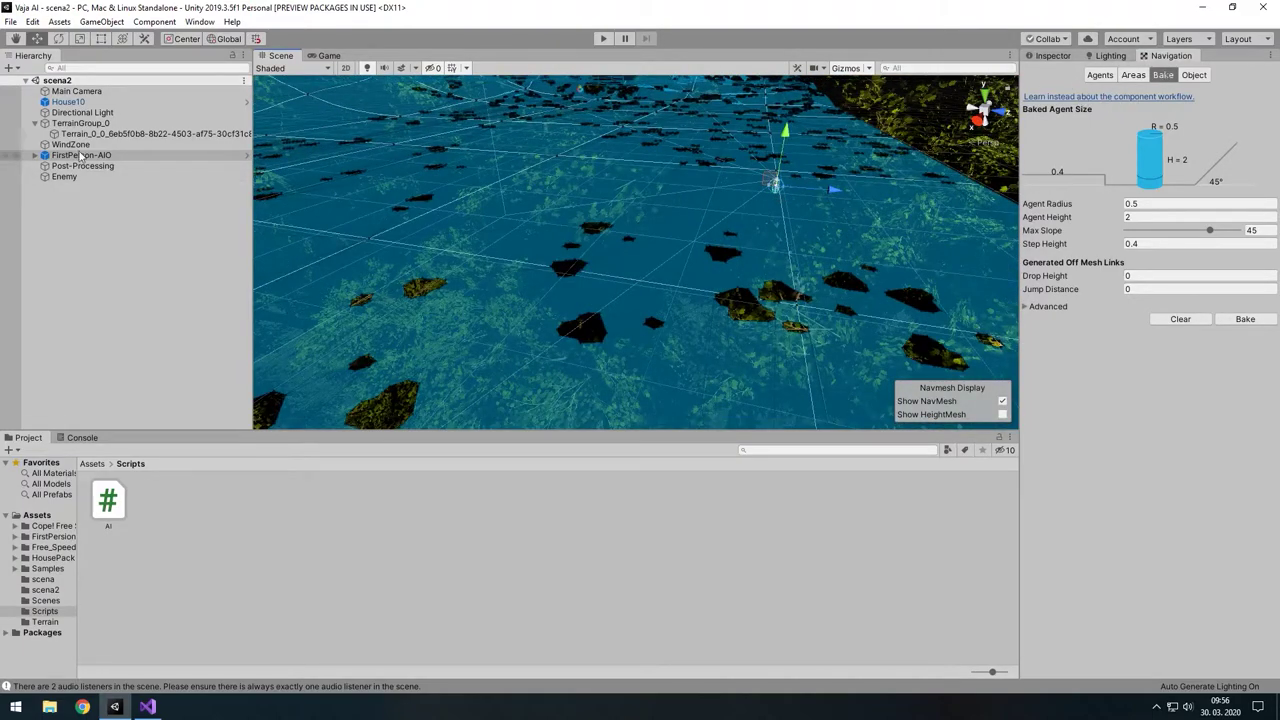
scroll(346, 195, "up", 2)
scroll(490, 196, "up", 3)
scroll(490, 196, "down", 5)
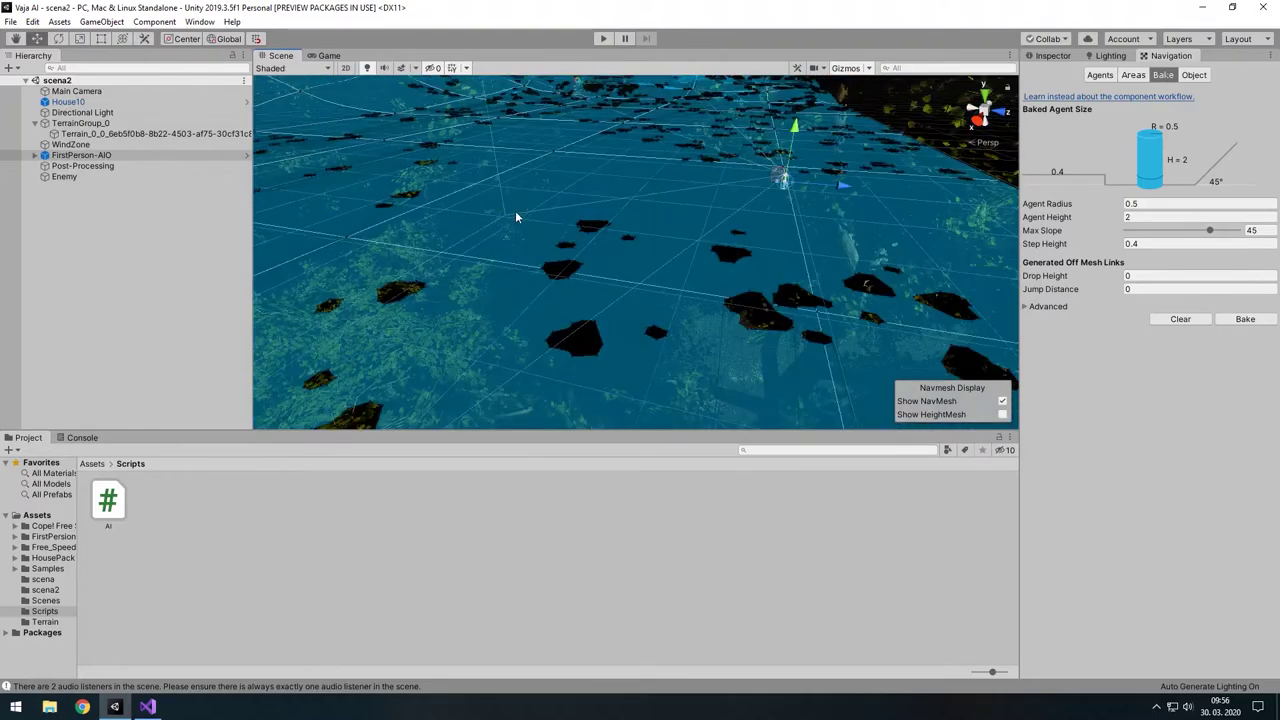
scroll(540, 269, "down", 2)
scroll(625, 287, "up", 3)
scroll(626, 288, "down", 2)
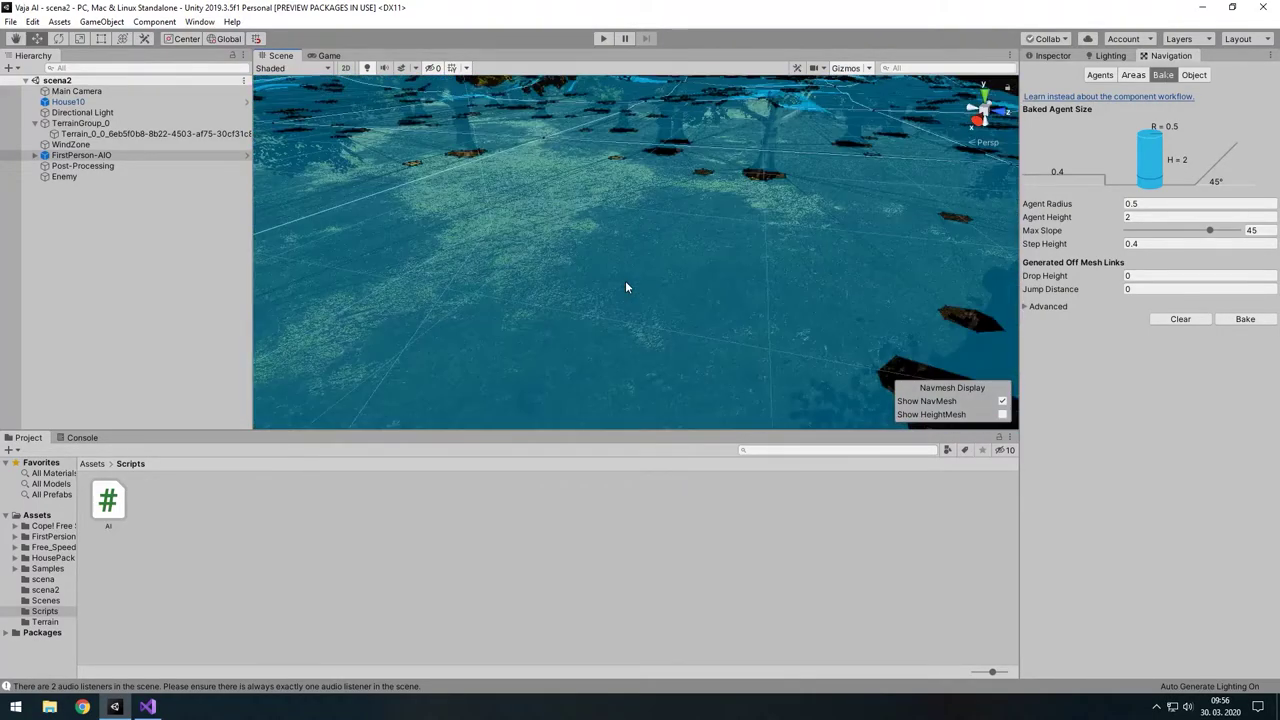
- Zoom and pan the Scene view across the baked blue NavMesh around the trees
scroll(640, 277, "up", 3)
scroll(620, 273, "down", 3)
scroll(620, 265, "up", 2)
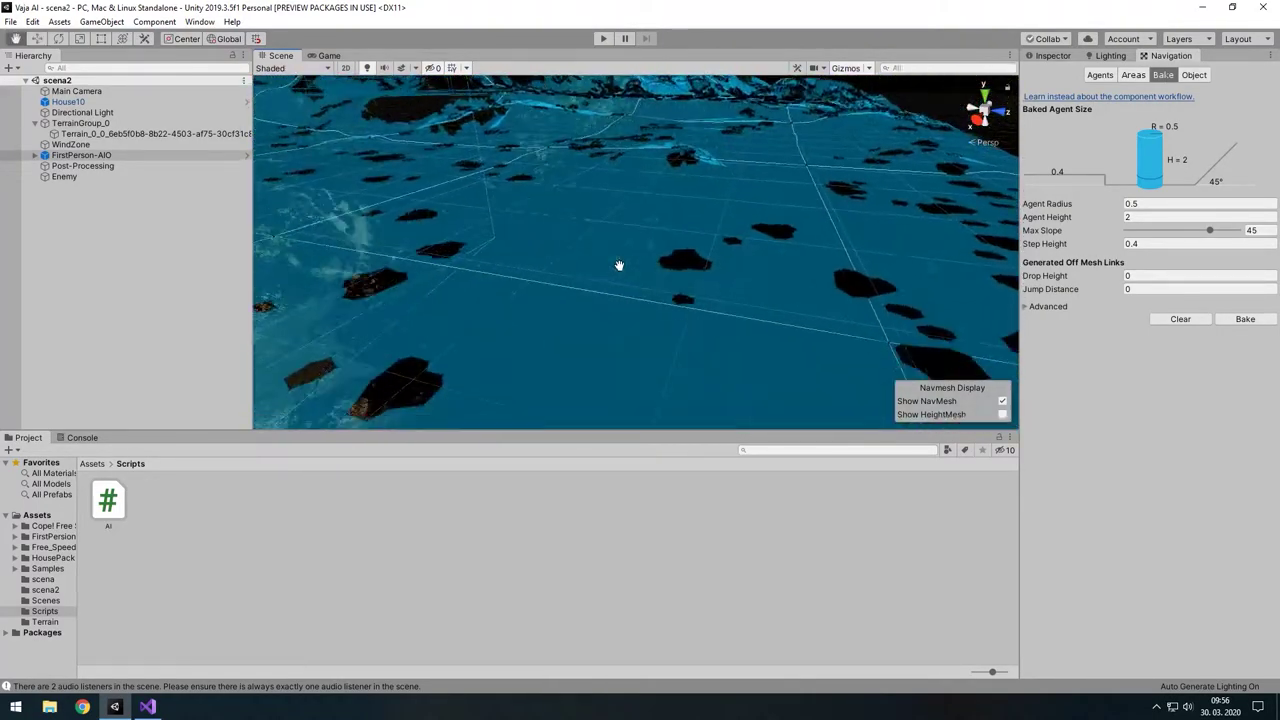
scroll(628, 263, "up", 3)
scroll(631, 257, "up", 2)
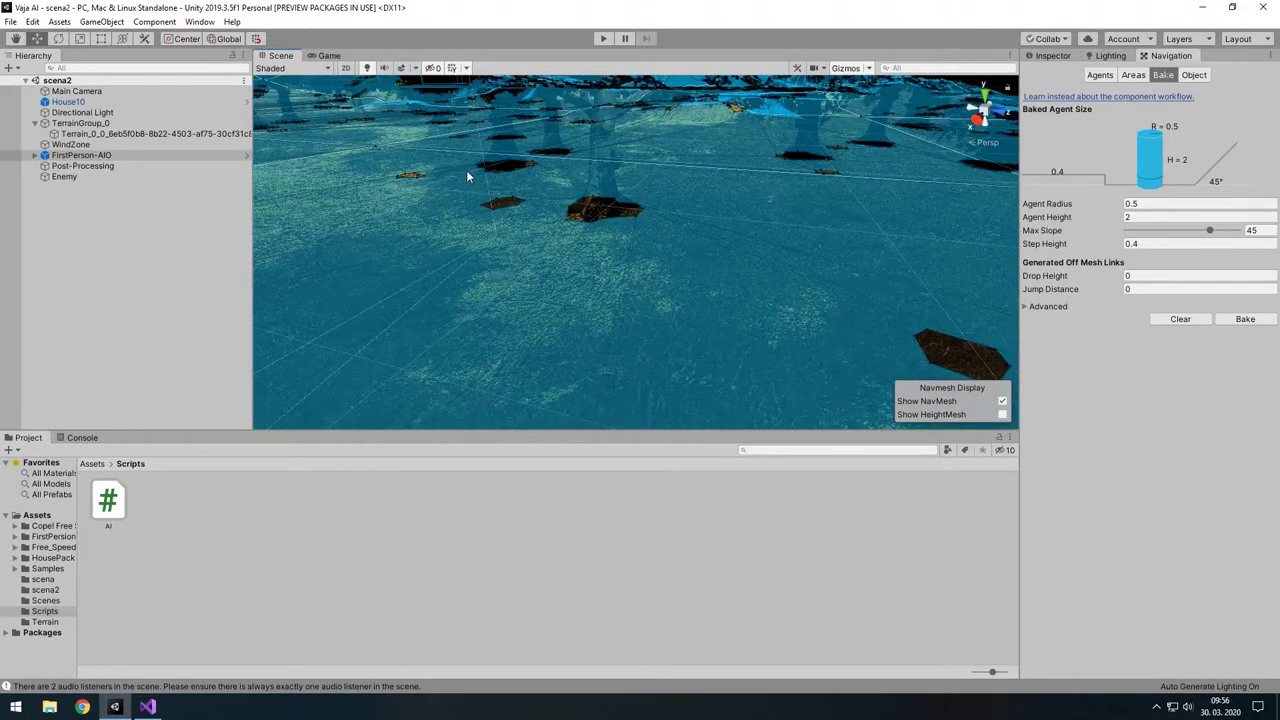
scroll(792, 209, "down", 3)
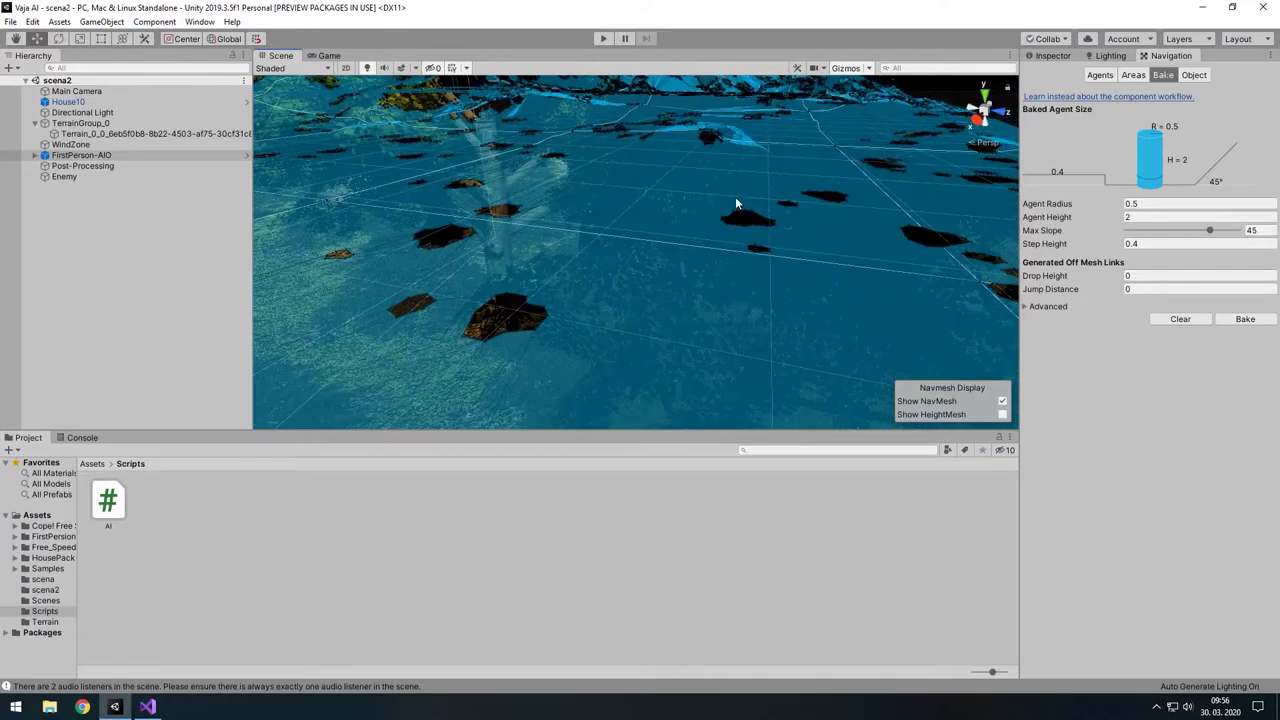
middle_click_drag(720, 180, 704, 192)
scroll(663, 214, "up", 2)
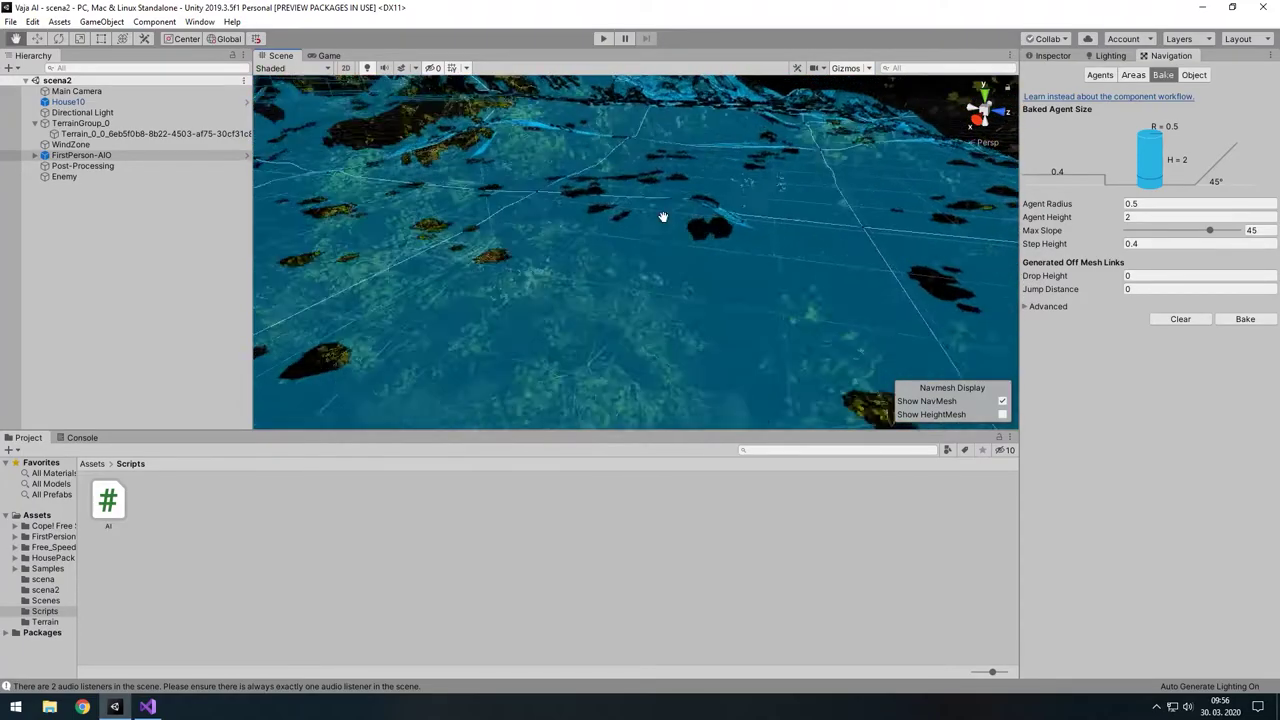
scroll(671, 220, "up", 2)
scroll(755, 233, "up", 2)
middle_click_drag(755, 233, 959, 197)
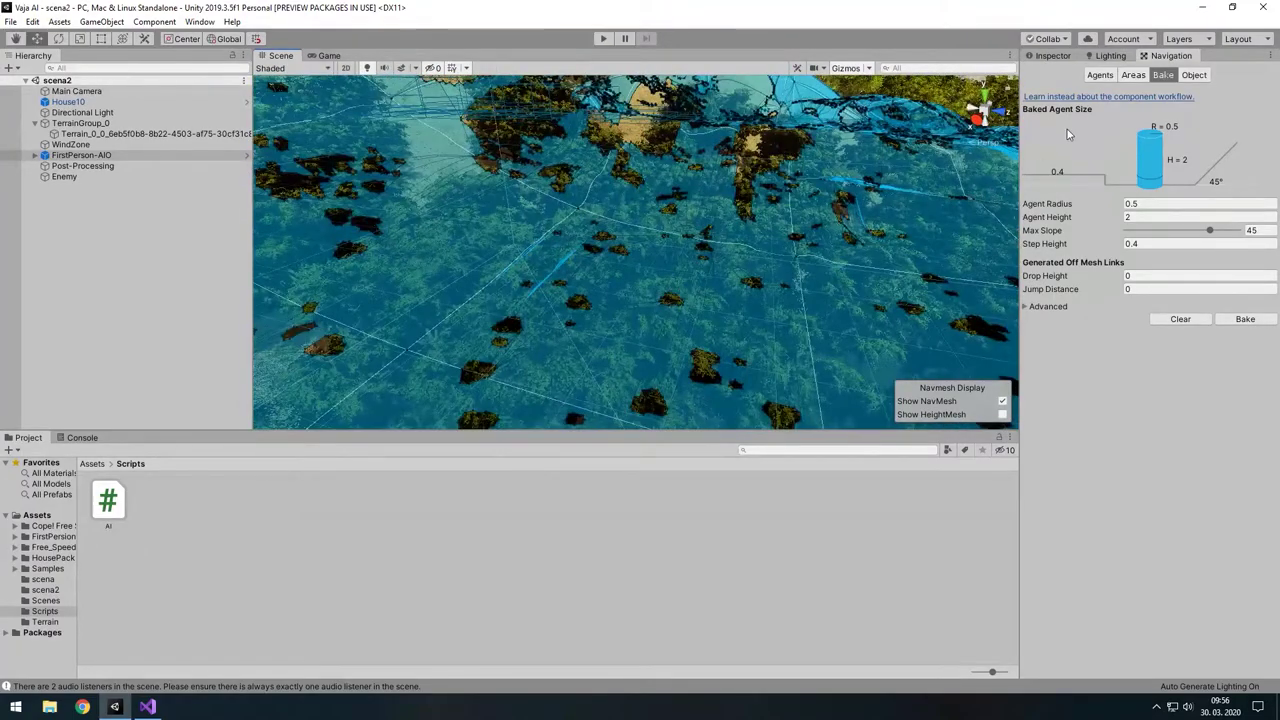
left_click(1191, 76)
left_click(1160, 77)
left_click(1133, 75)
left_click(1194, 75)
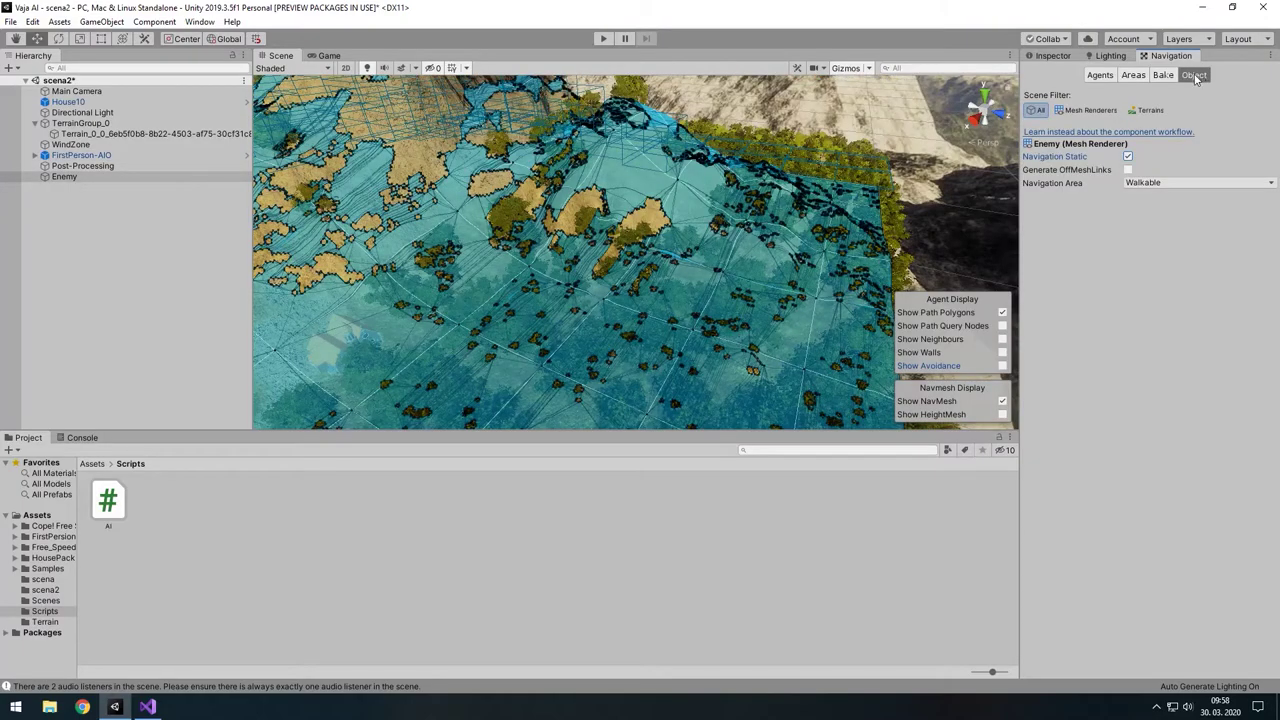
left_click(1160, 182)
left_click(1162, 213)
left_click(1160, 182)
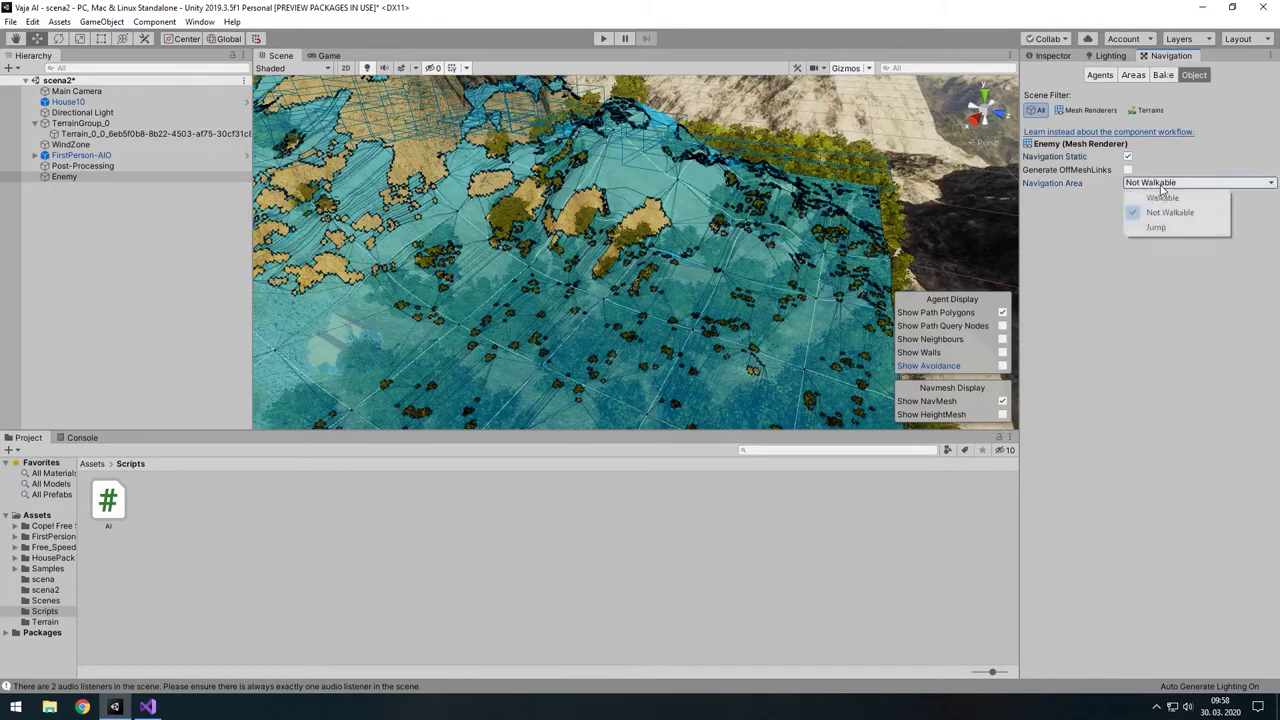
left_click(1160, 227)
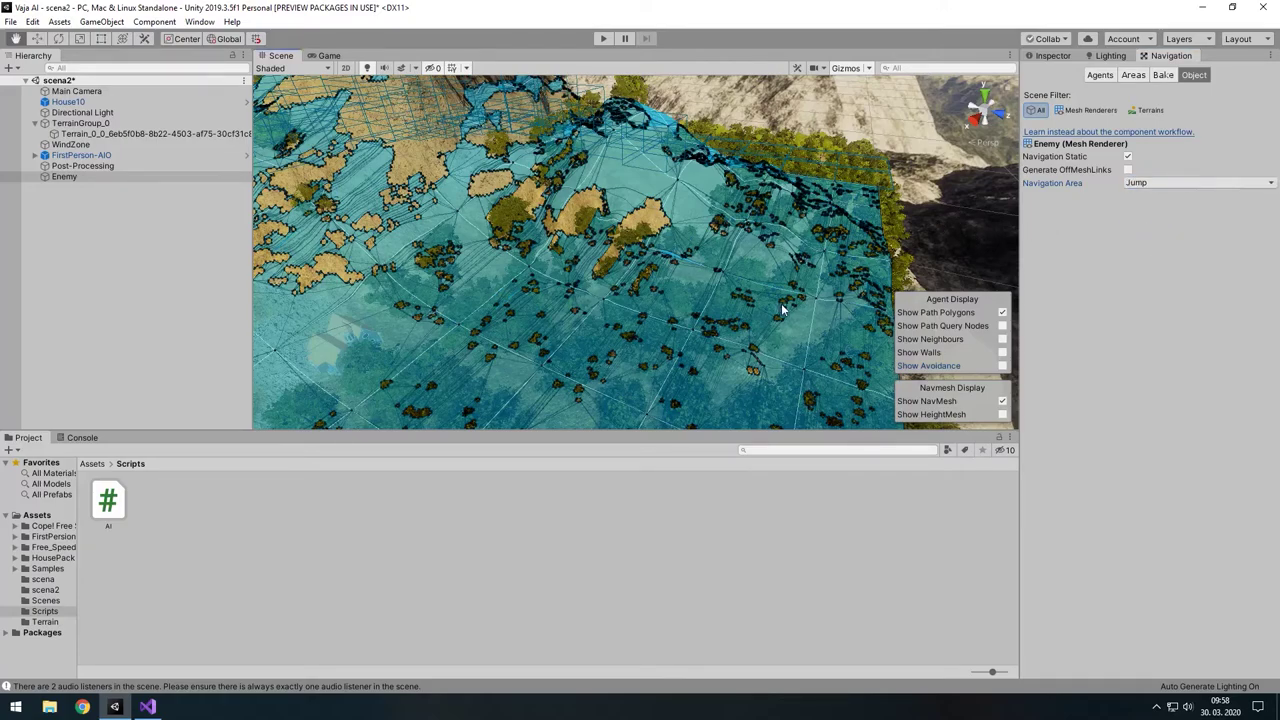
middle_click_drag(838, 296, 808, 269)
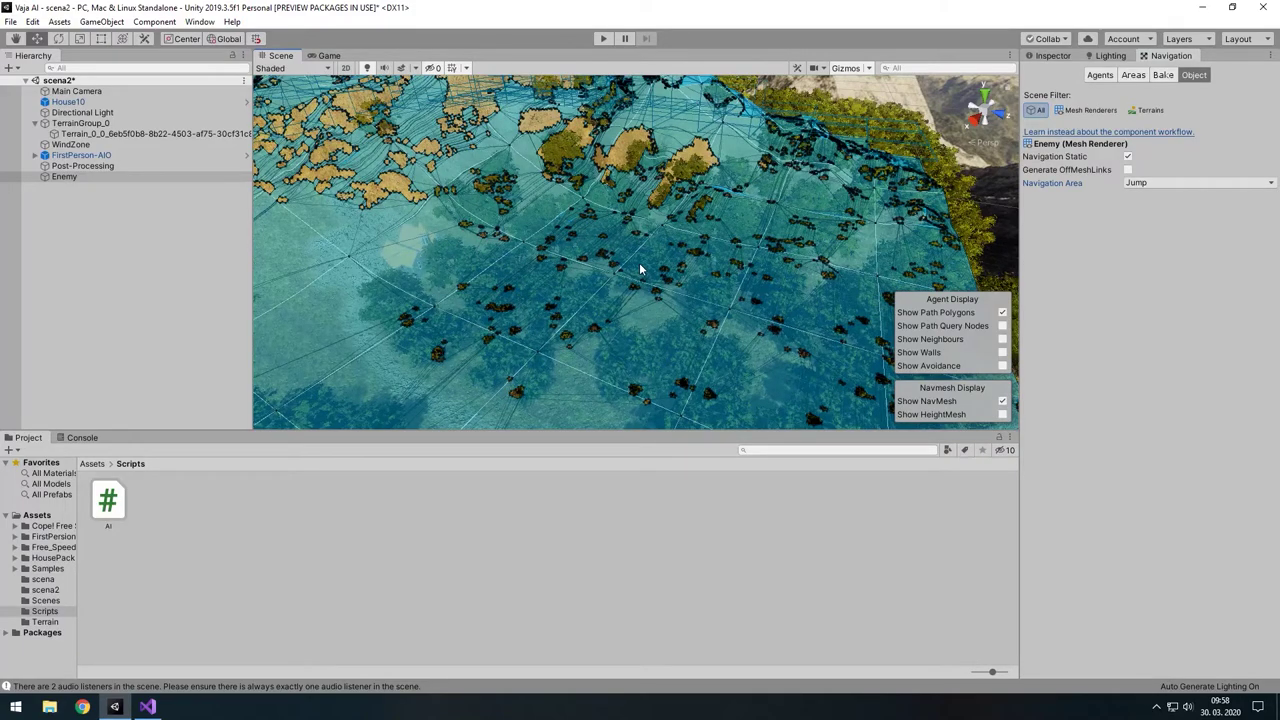
left_click(1236, 180)
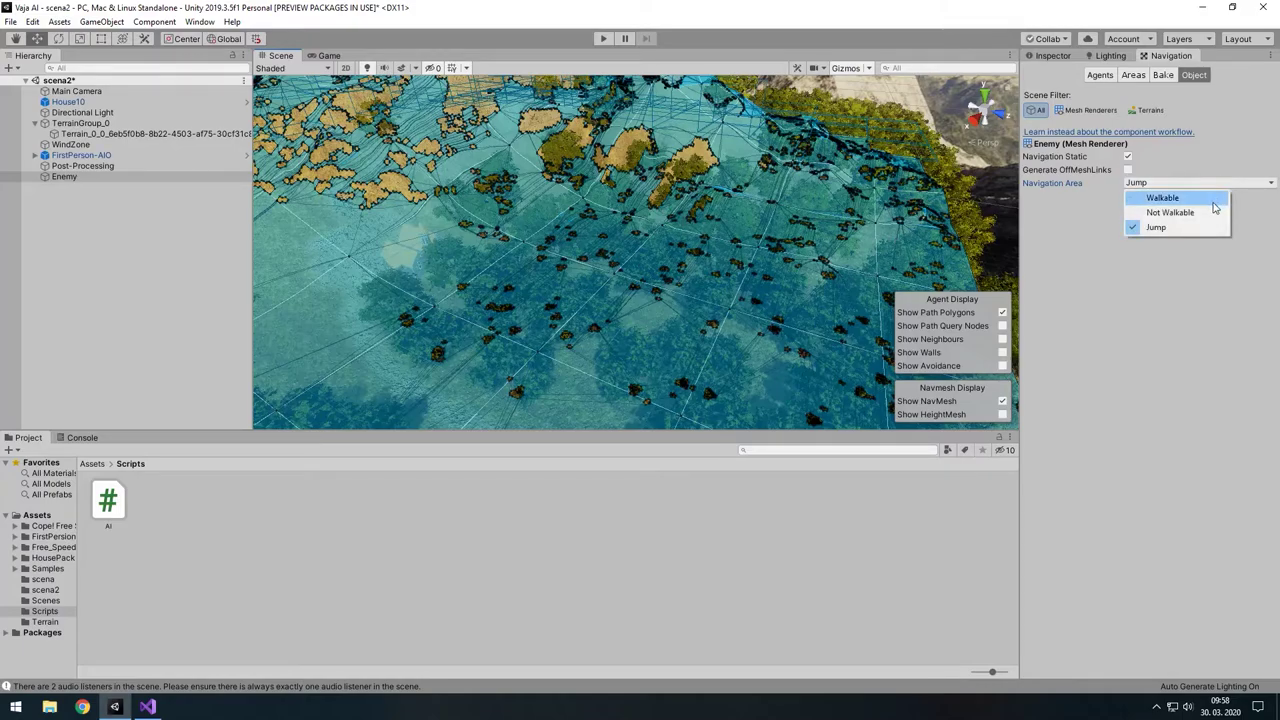
left_click(1212, 212)
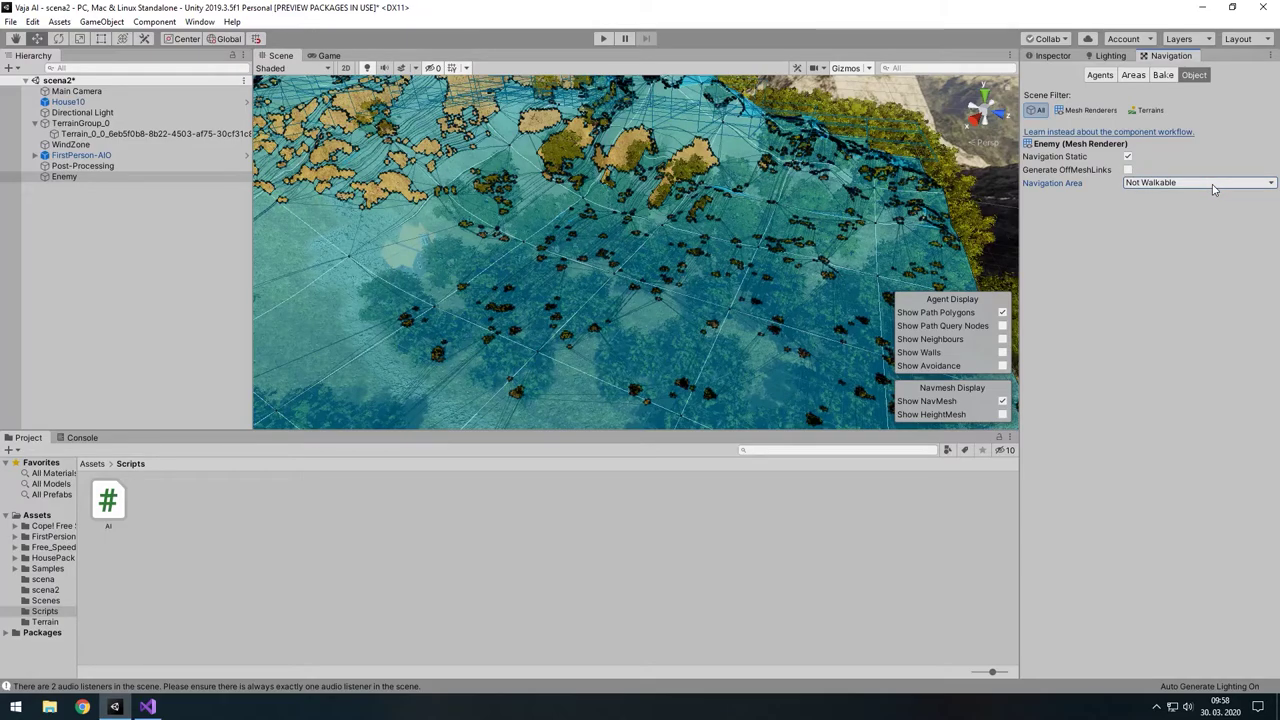
left_click(1213, 185)
left_click(1186, 229)
left_click(1162, 184)
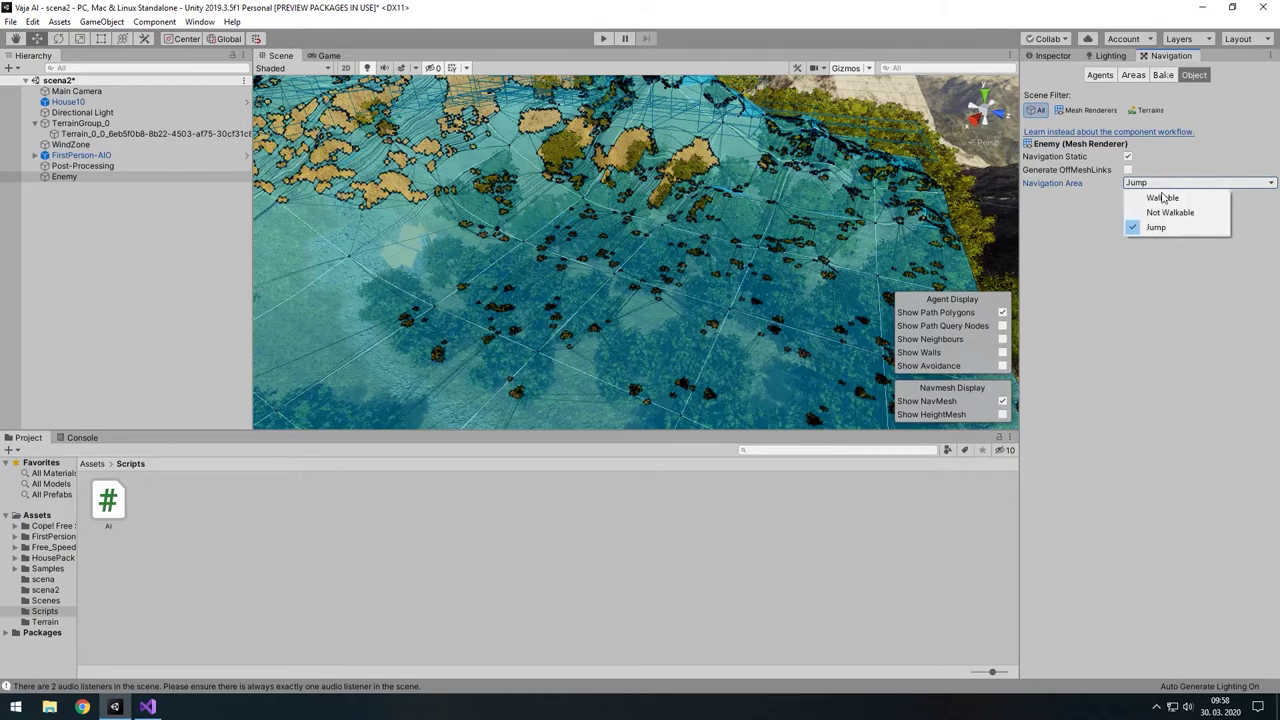
left_click(1163, 198)
left_click(1163, 76)
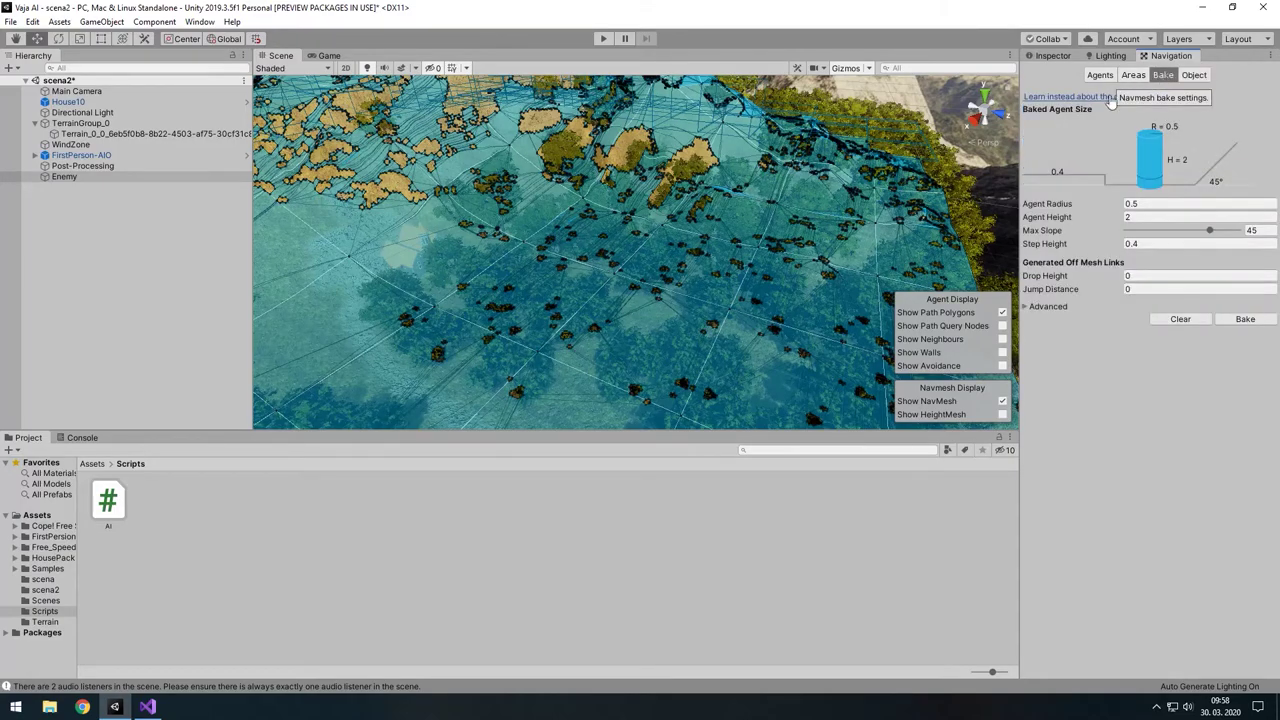
right_click_drag(713, 217, 677, 289)
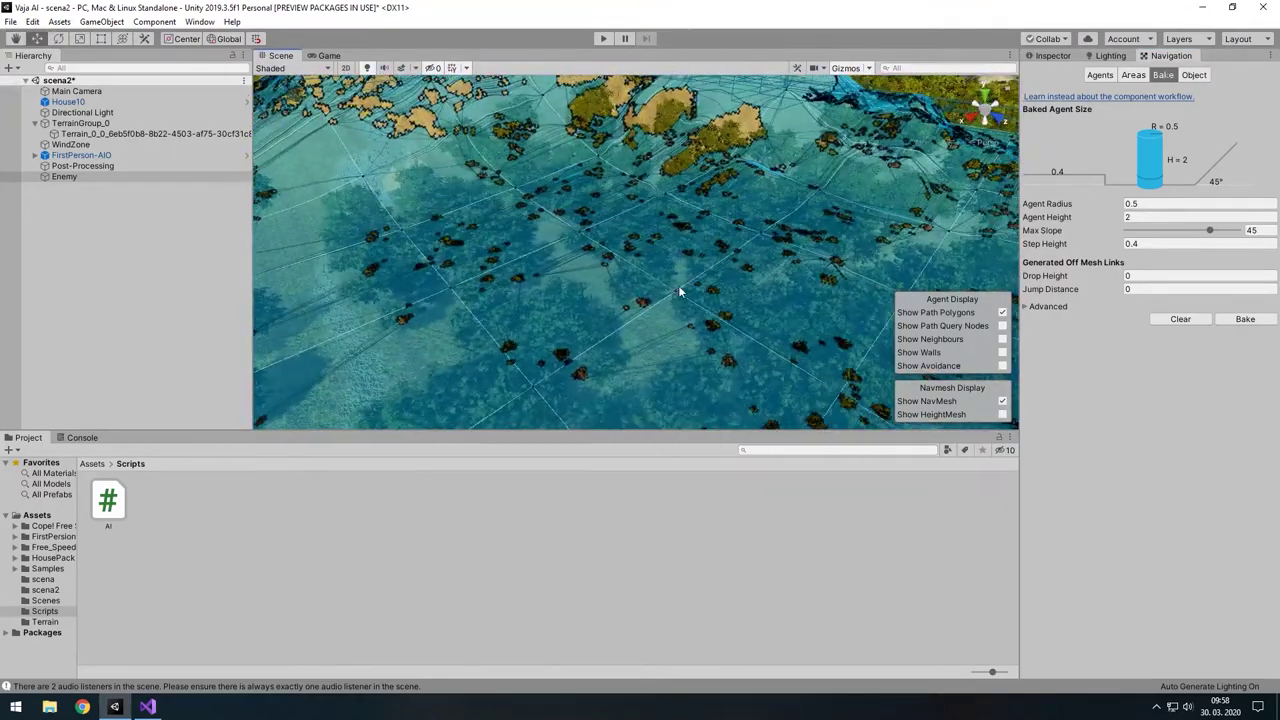
mouse_move(677, 289)
right_mouse_down()
mouse_move(664, 269)
mouse_move(639, 268)
right_mouse_up()
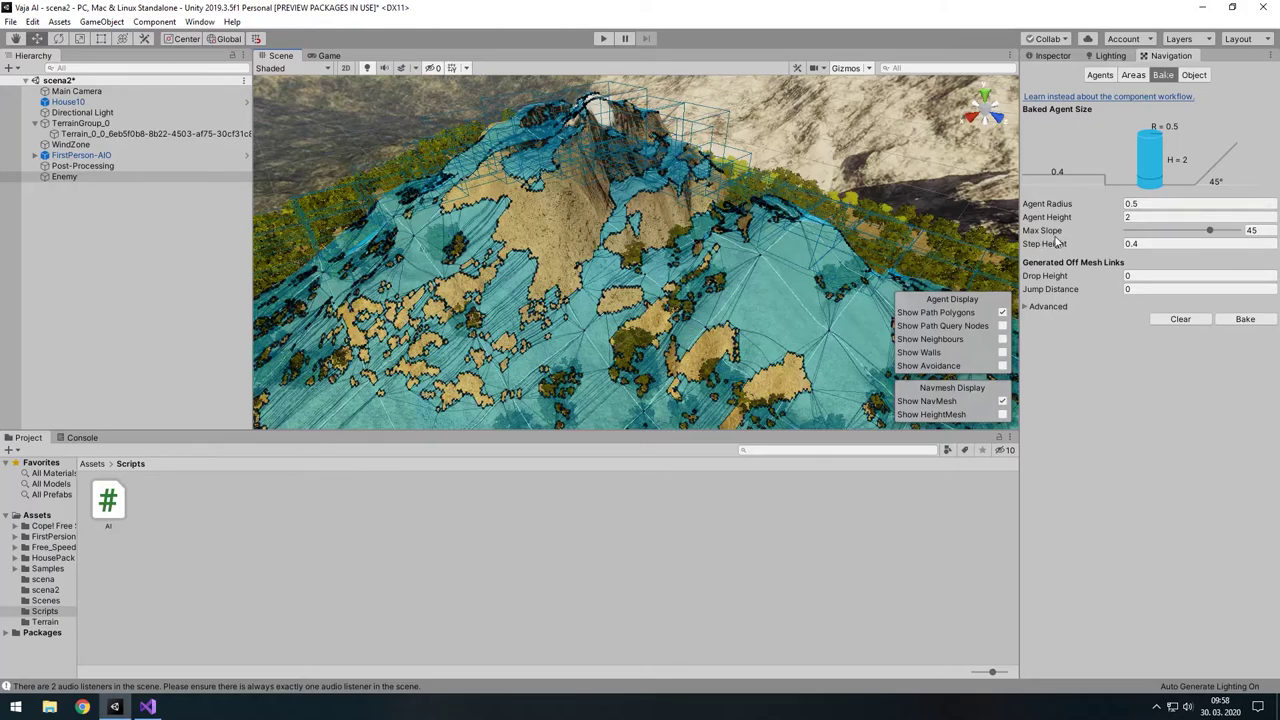
- Show the Enemy's Nav Mesh Agent and AI script in the Inspector, then frame the Enemy near the dirt path
left_click(1052, 55)
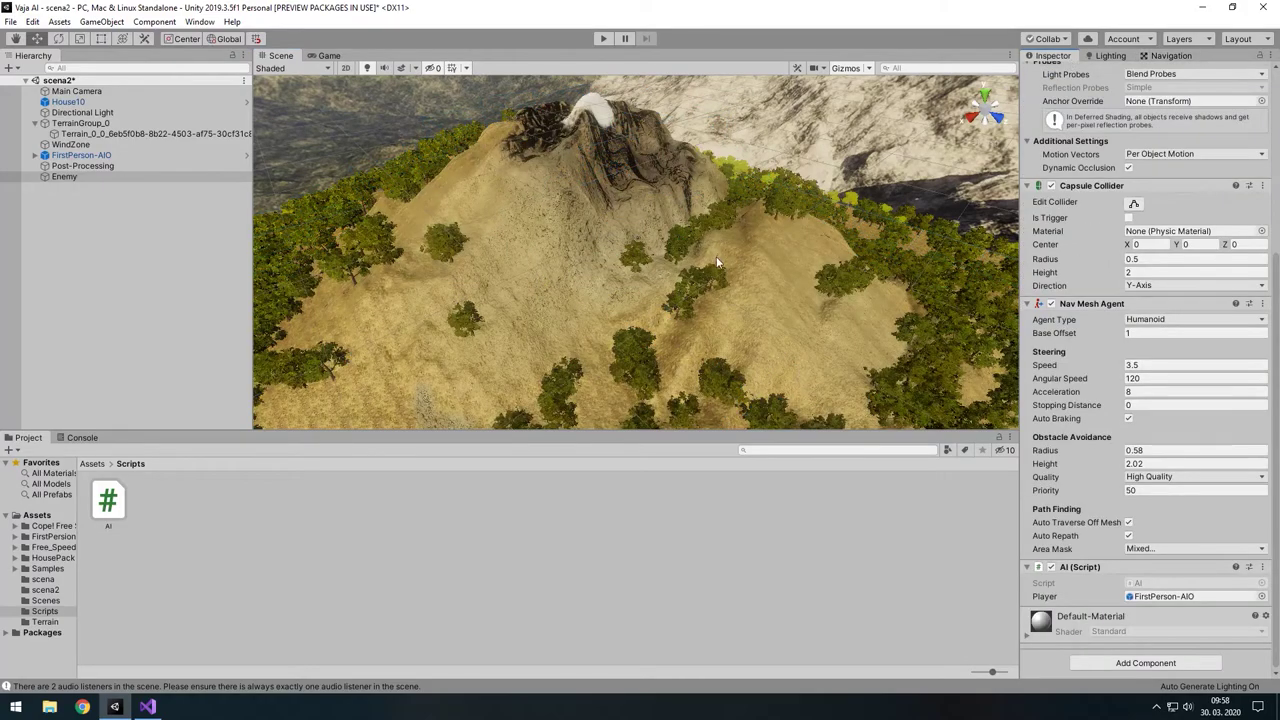
right_click_drag(716, 256, 726, 291)
scroll(724, 290, "down", 3)
scroll(724, 290, "up", 2)
scroll(723, 326, "up", 3)
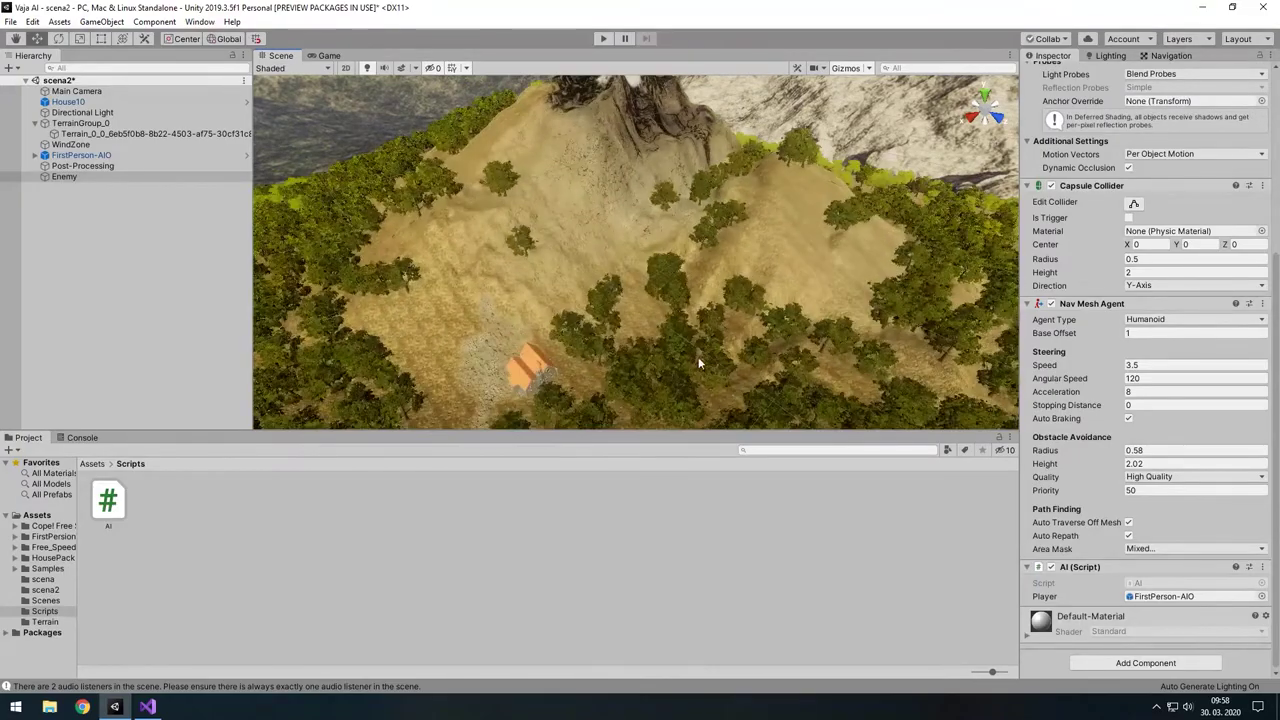
scroll(698, 356, "up", 3)
scroll(720, 252, "up", 3)
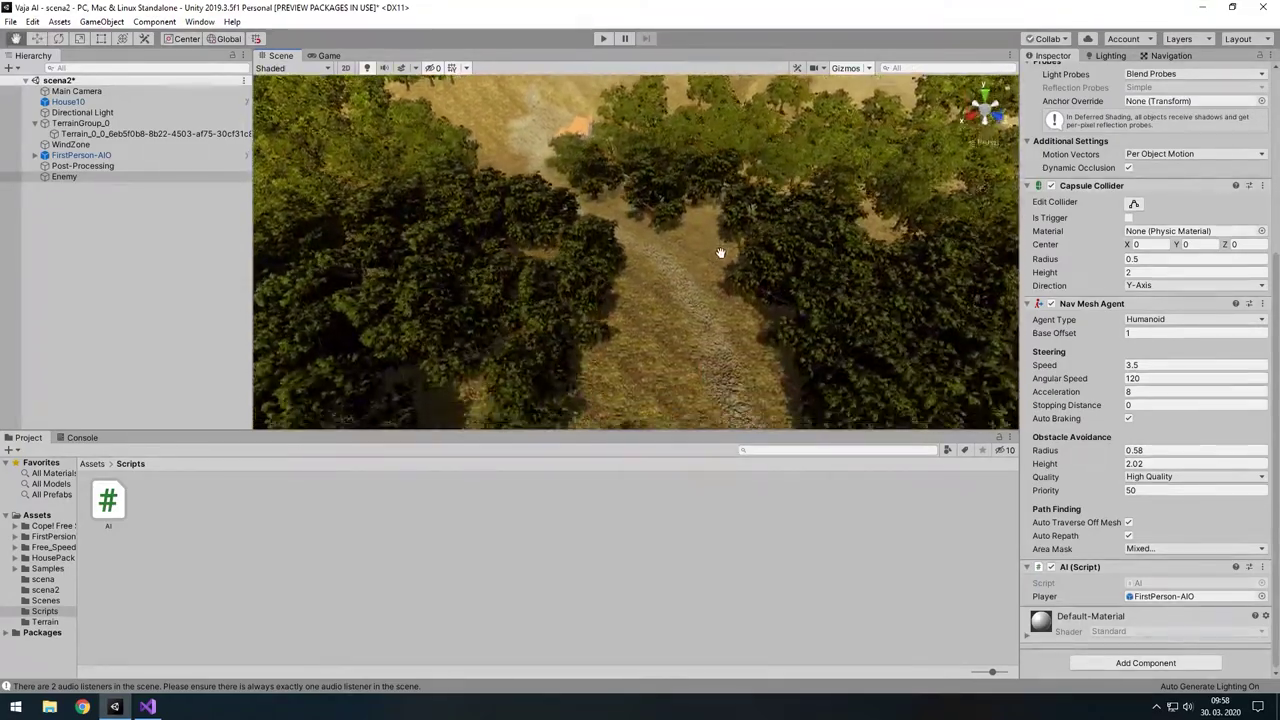
scroll(720, 252, "up", 2)
scroll(712, 242, "up", 2)
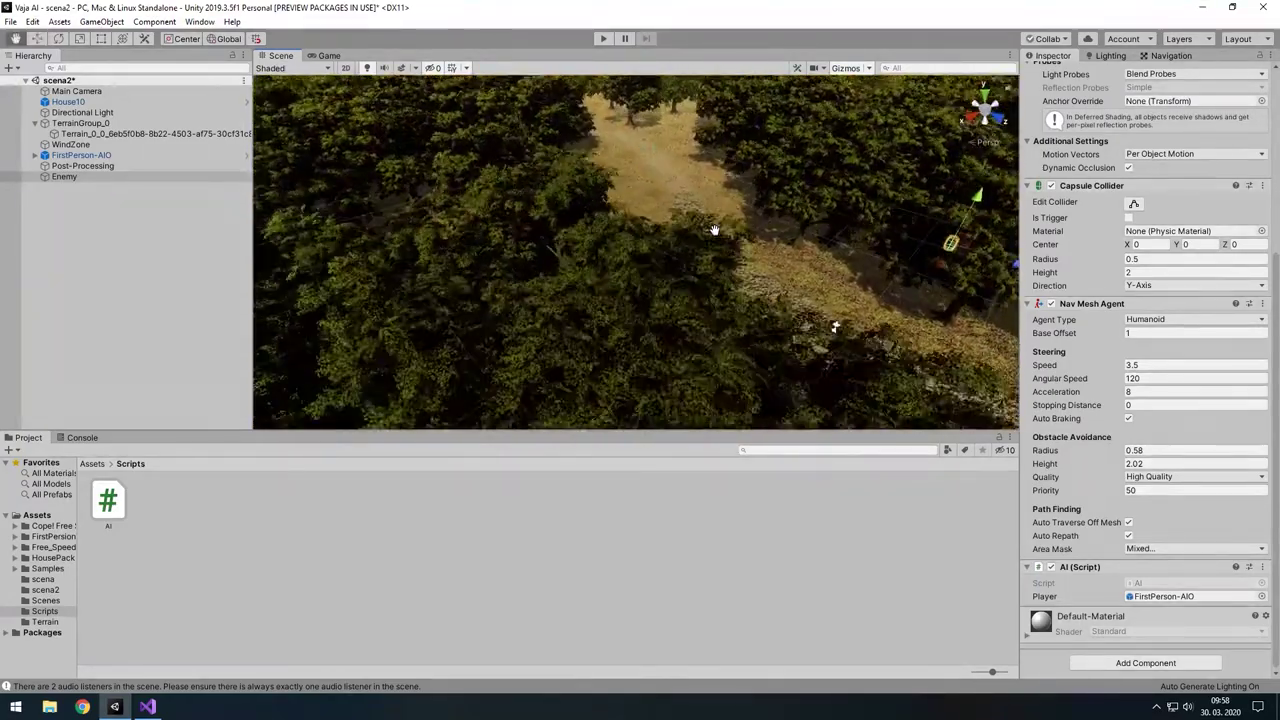
scroll(702, 230, "up", 2)
scroll(693, 219, "up", 2)
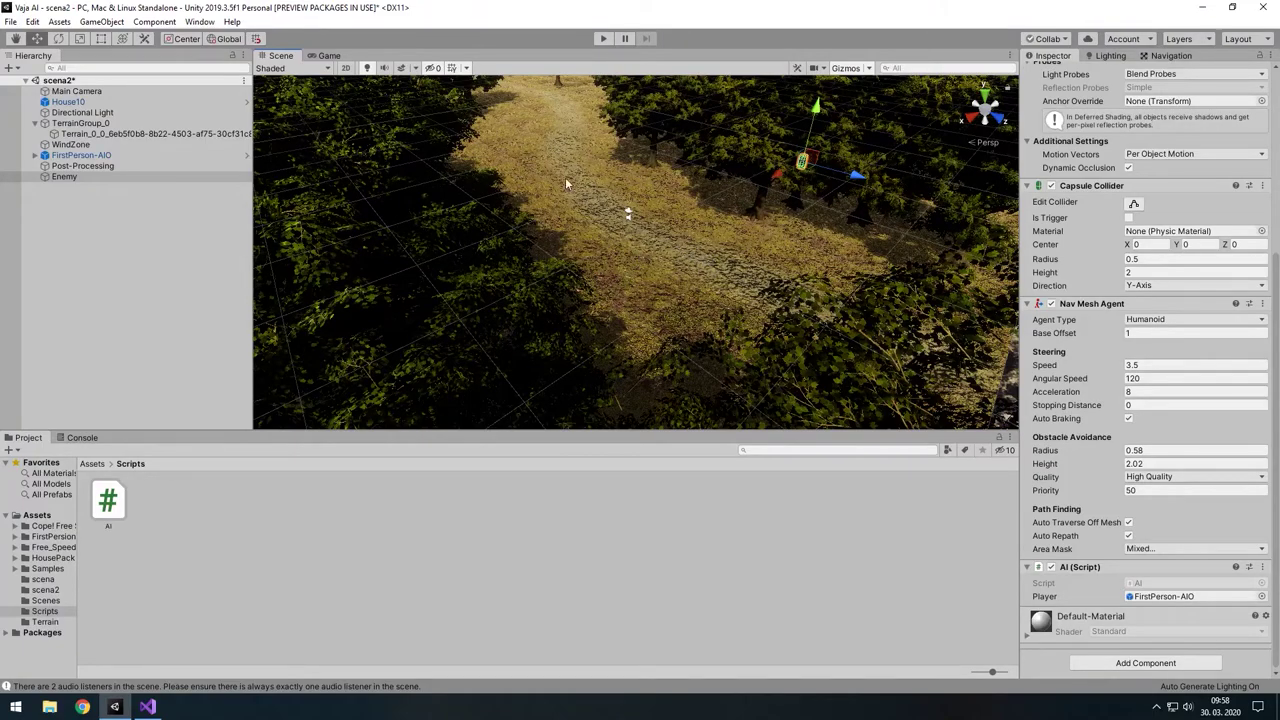
middle_click_drag(789, 287, 740, 306)
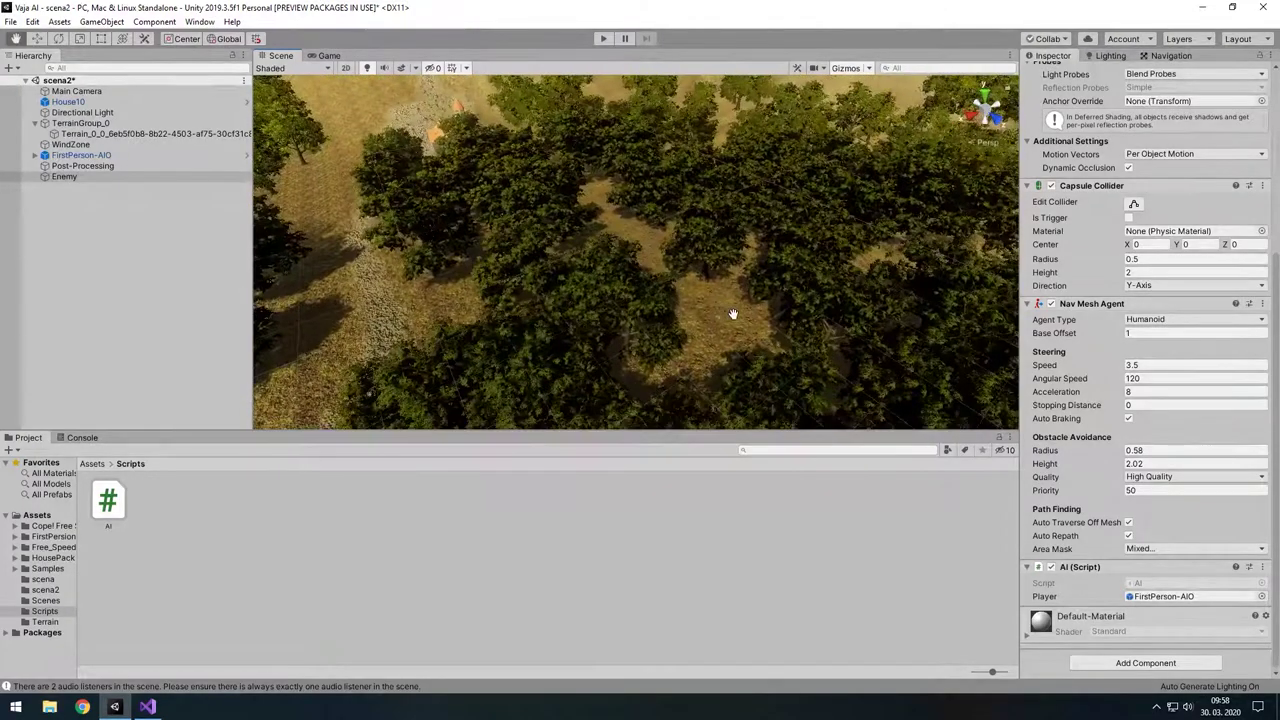